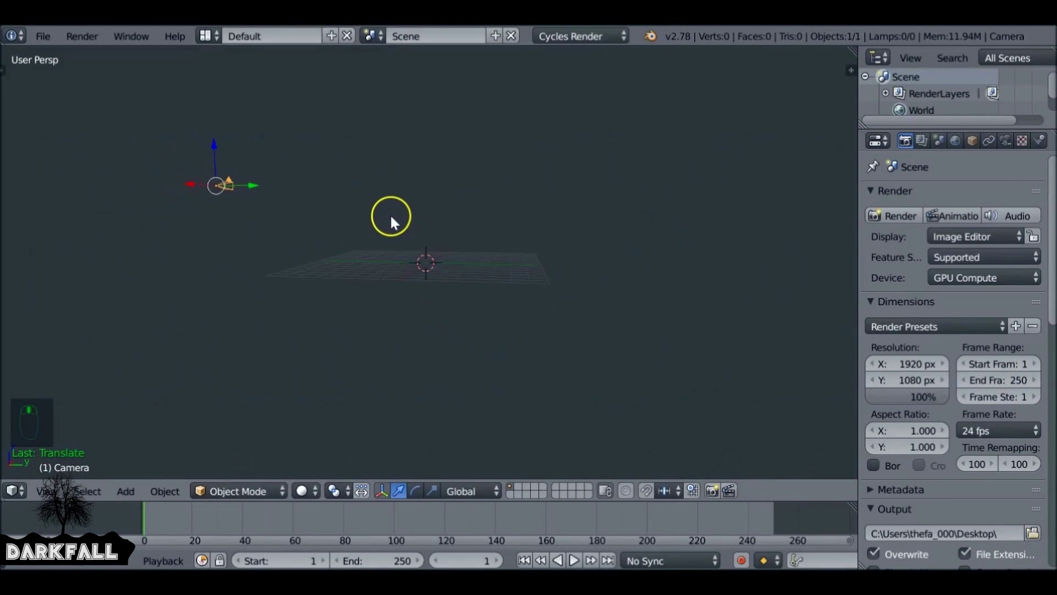
# Step: Switch to the front view and align the camera to it
pyautogui.press('KP_1')
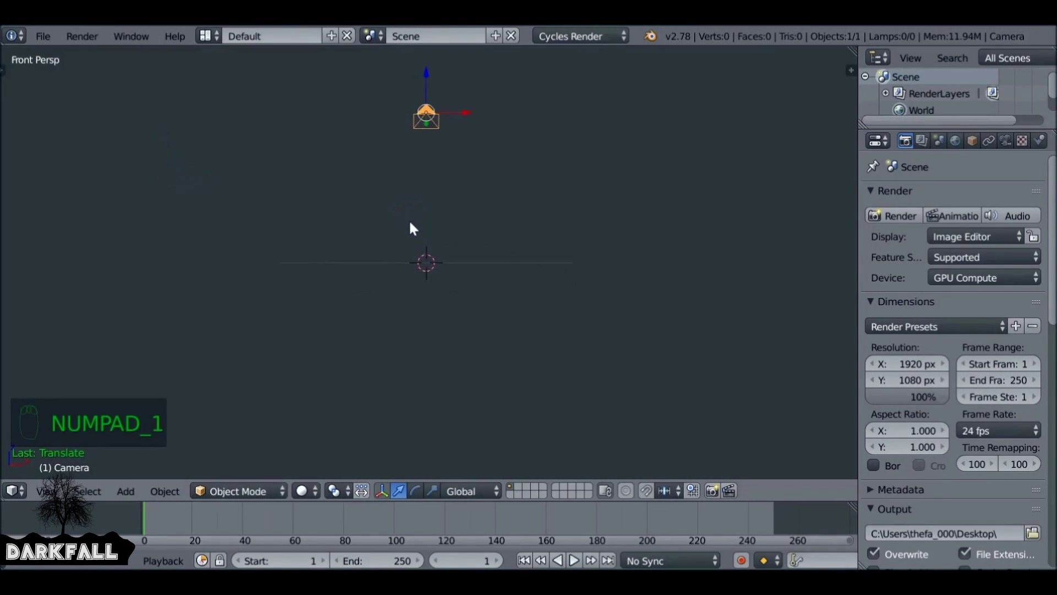
pyautogui.press('ctrl+alt+KP_0')
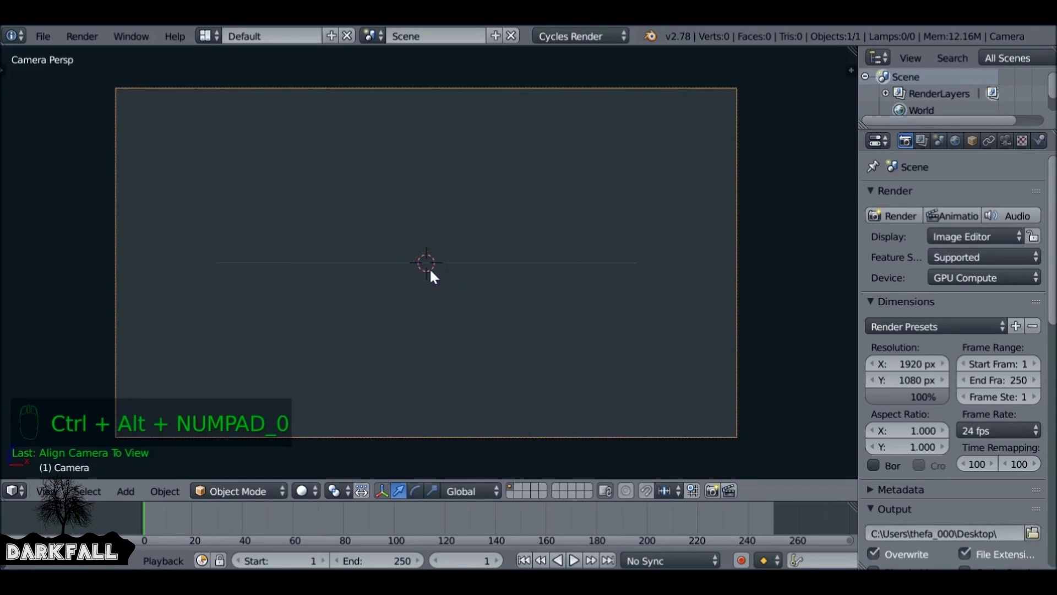
# Step: Search the add-ons for "images", expand the Import Images as Planes add-on's details, and save the user settings
pyautogui.hotkey('shift', 'a')
pyautogui.moveTo(432, 272)
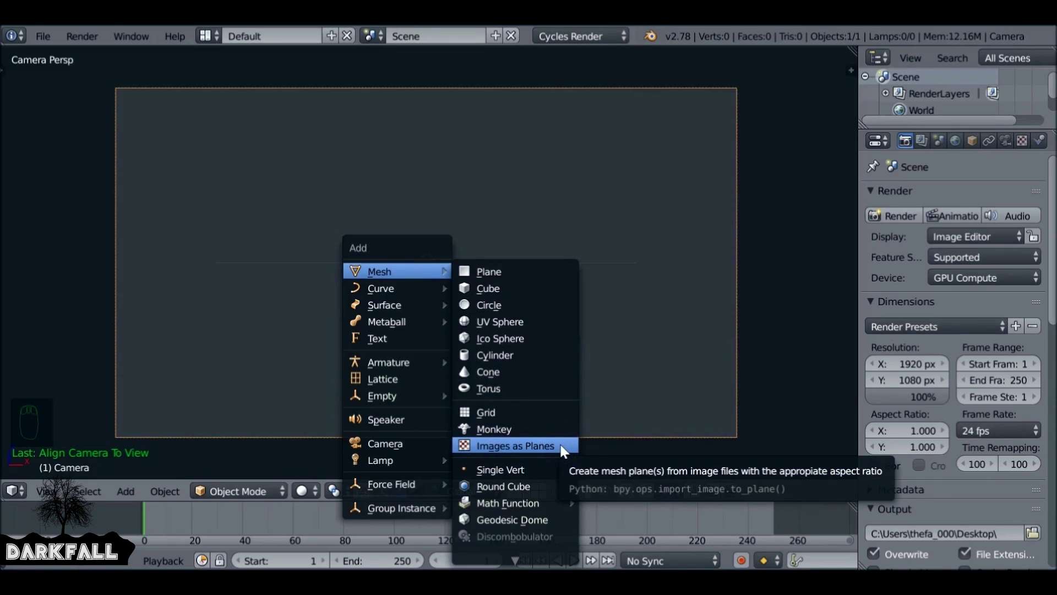
pyautogui.click(43, 35)
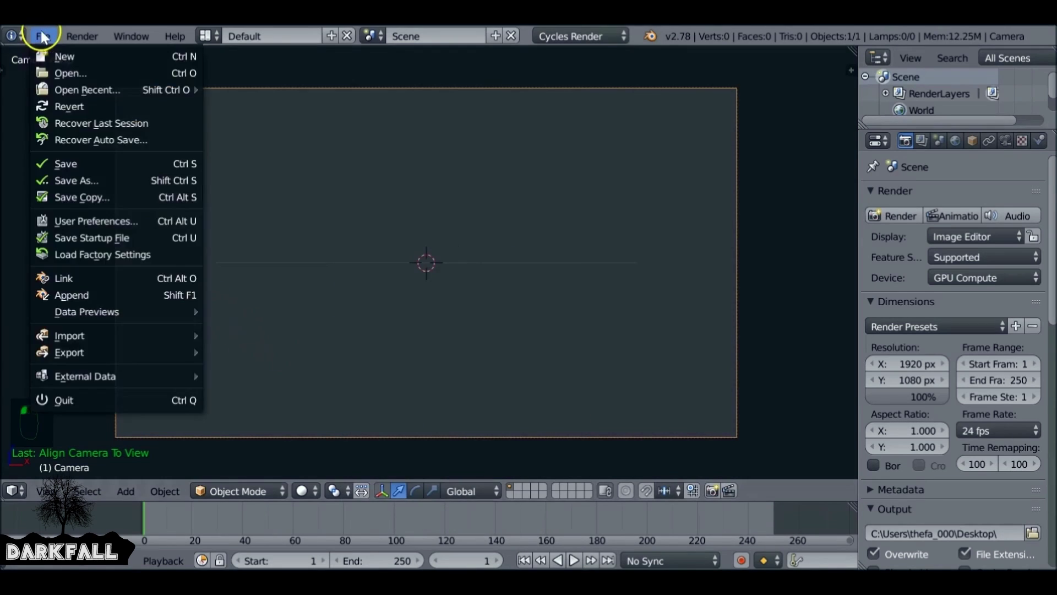
pyautogui.click(76, 221)
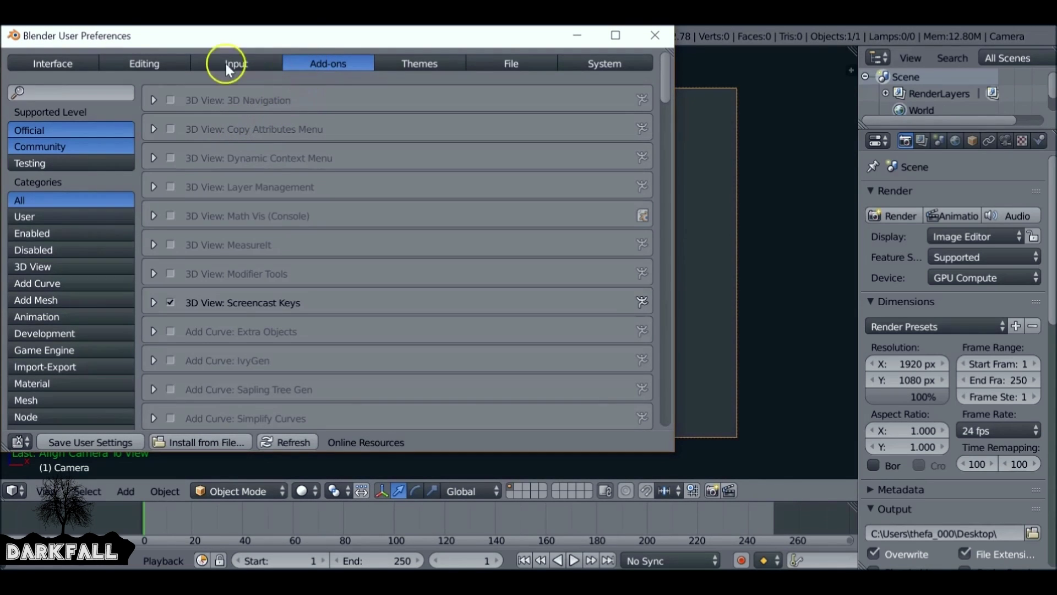
pyautogui.click(49, 91)
pyautogui.write('images')
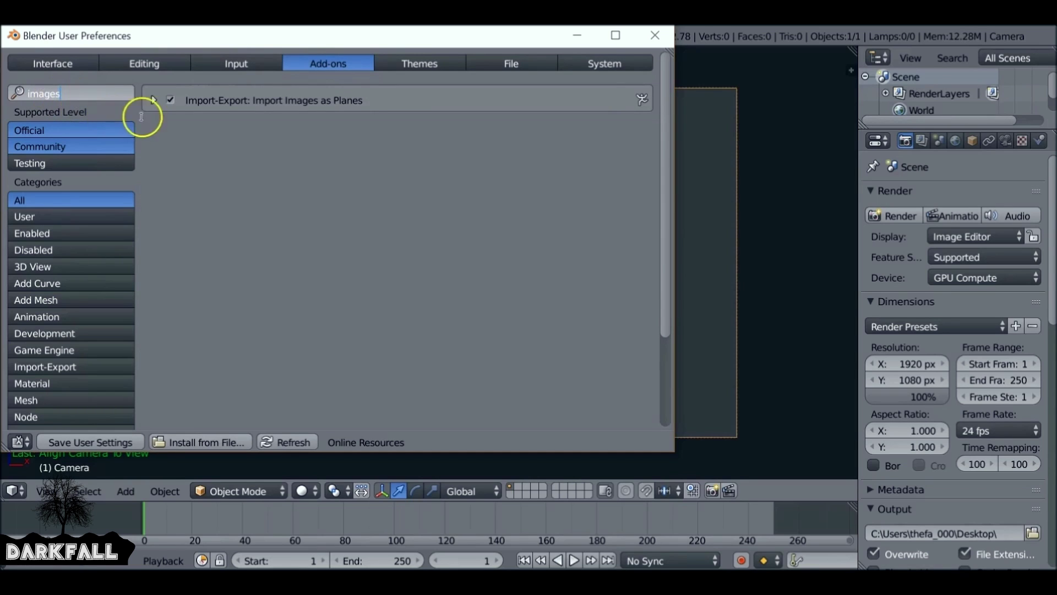
pyautogui.click(168, 118)
pyautogui.click(153, 100)
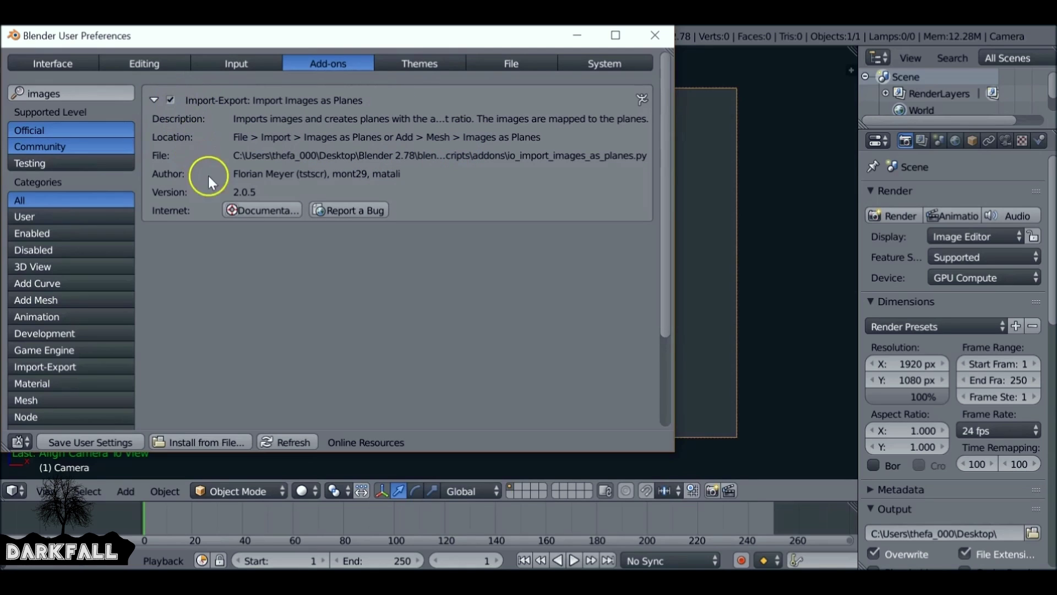
pyautogui.click(104, 443)
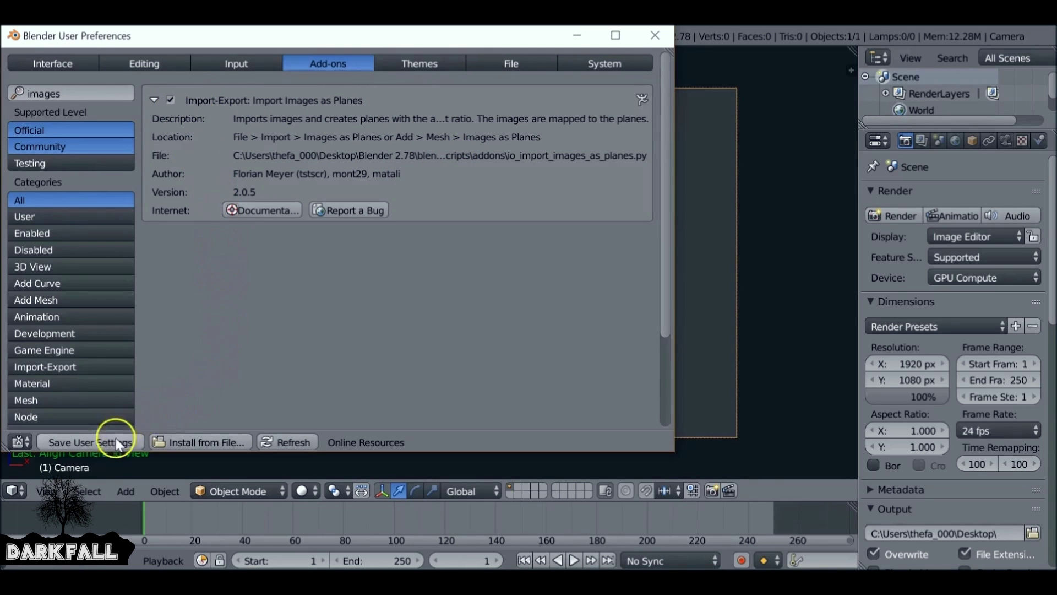
pyautogui.click(655, 36)
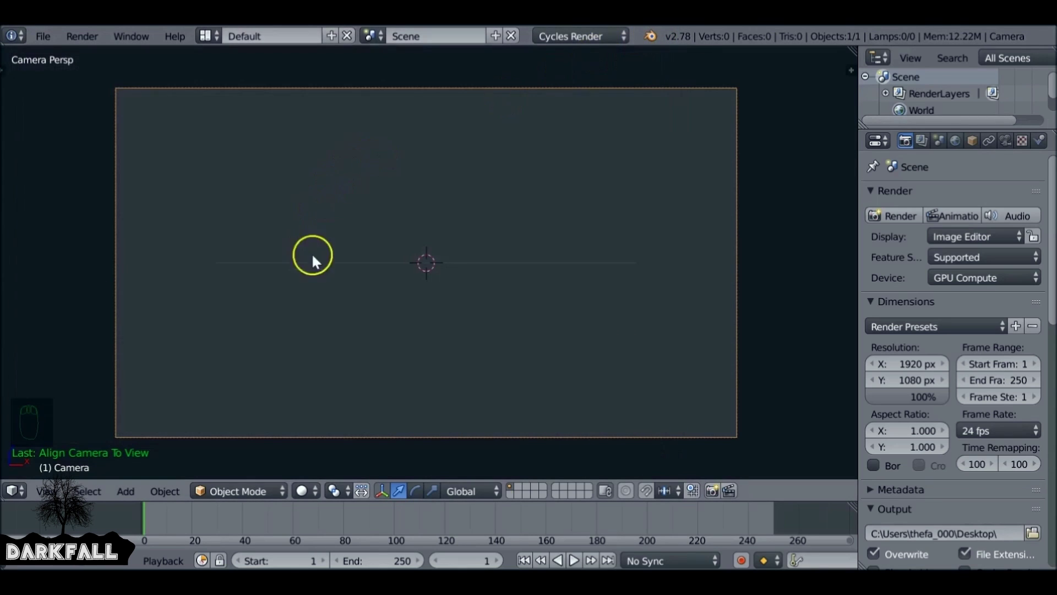
# Step: Import 0001-0225.avi from Desktop\Tutorials\Starwars Hyper speed effect\Final\withshake with Images as Planes, using the Diffuse material setting
pyautogui.hotkey('shift', 'a')
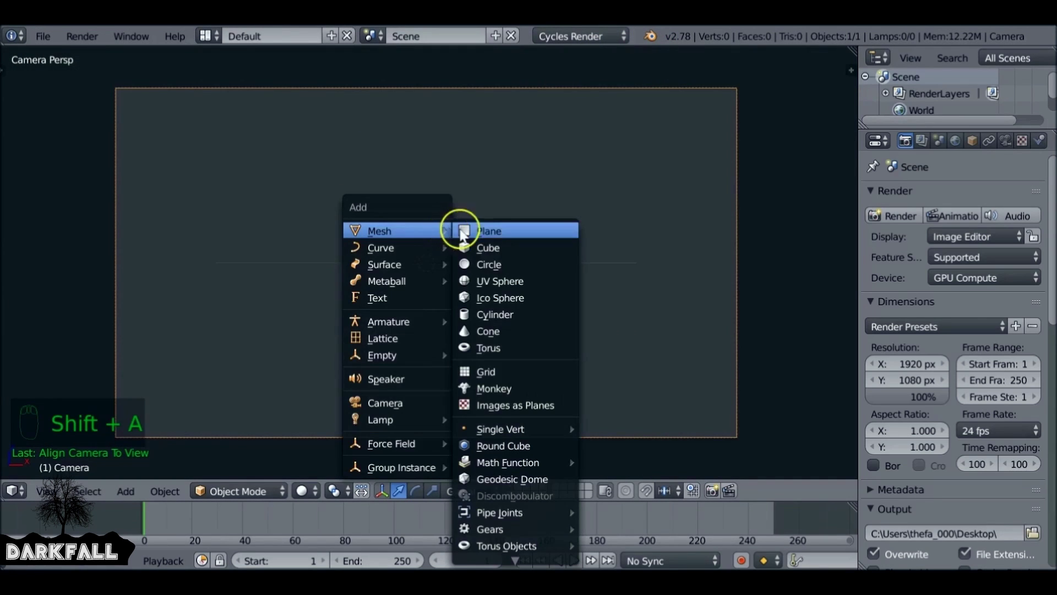
pyautogui.click(508, 406)
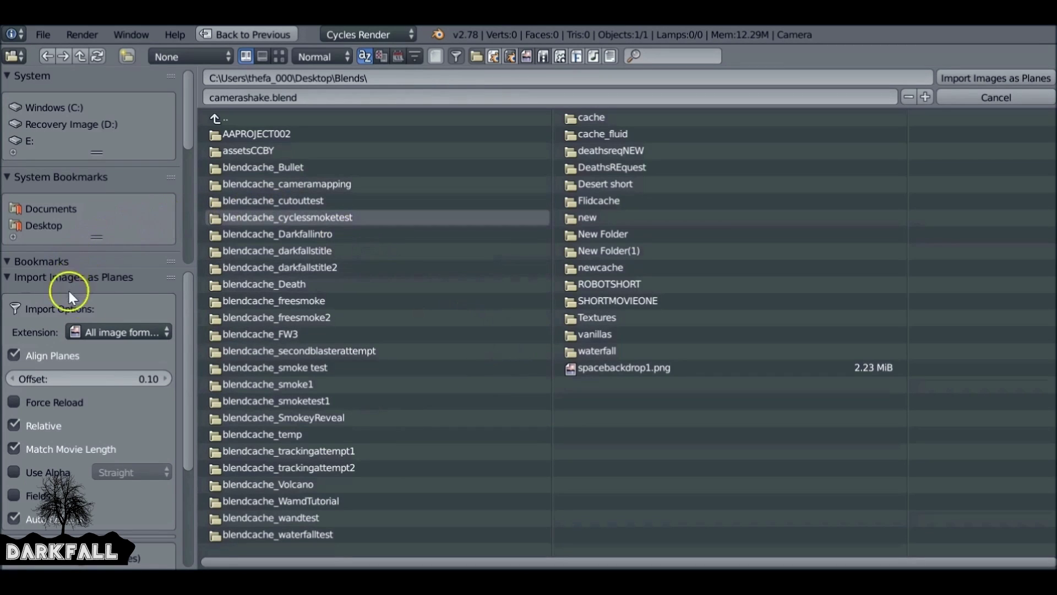
pyautogui.moveTo(187, 302); pyautogui.dragTo(186, 398)
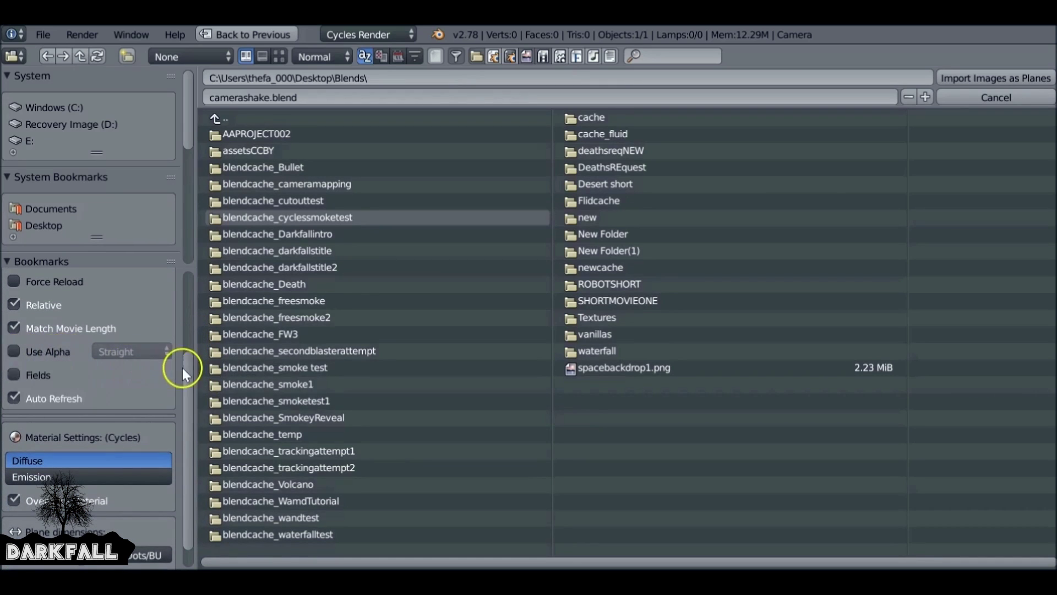
pyautogui.moveTo(189, 368); pyautogui.dragTo(188, 409)
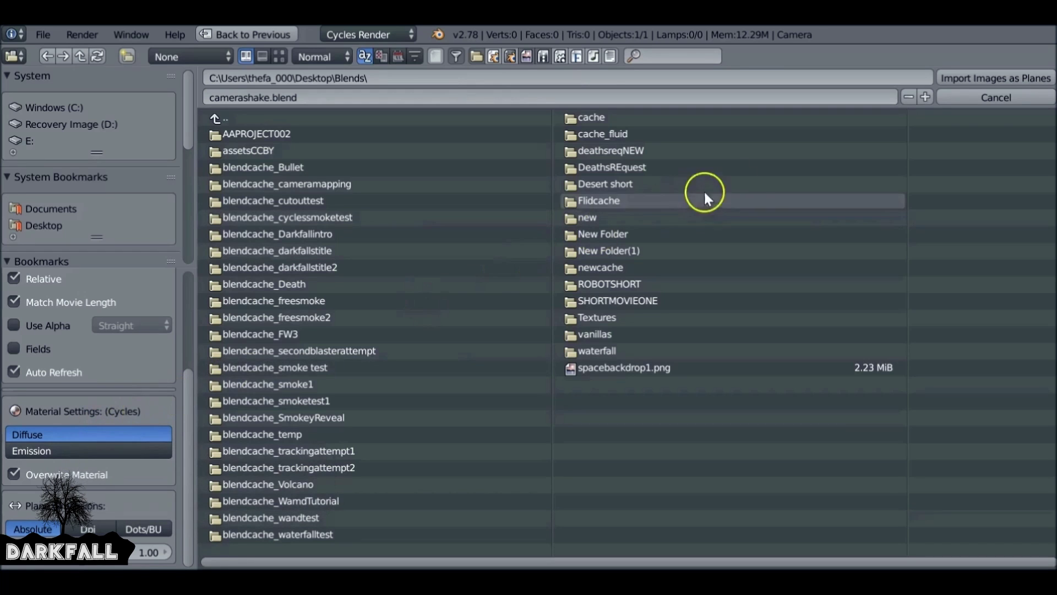
pyautogui.click(38, 225)
pyautogui.click(262, 499)
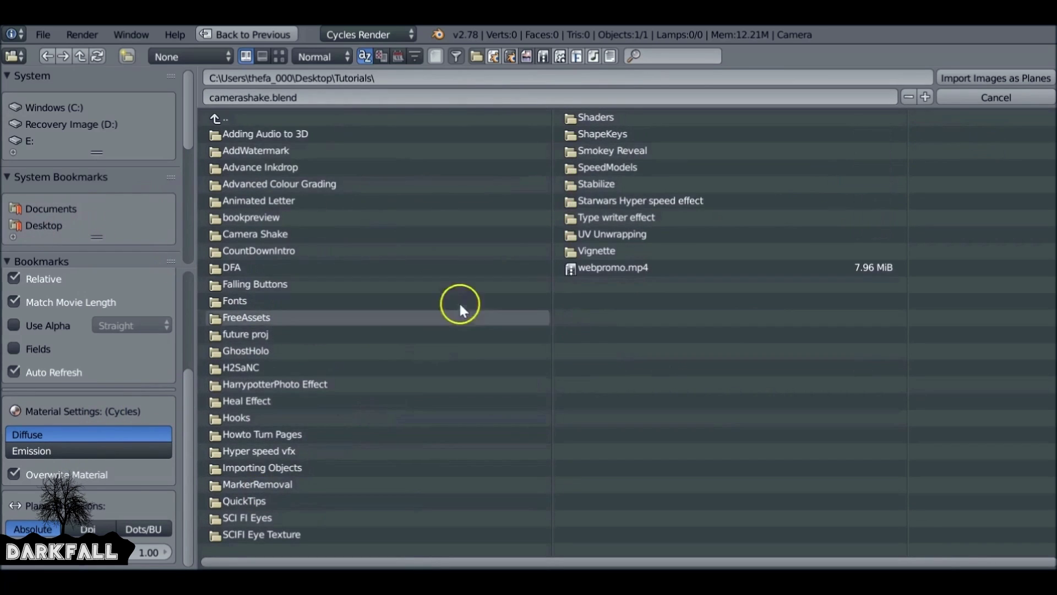
pyautogui.click(639, 200)
pyautogui.click(275, 133)
pyautogui.click(235, 151)
pyautogui.click(259, 133)
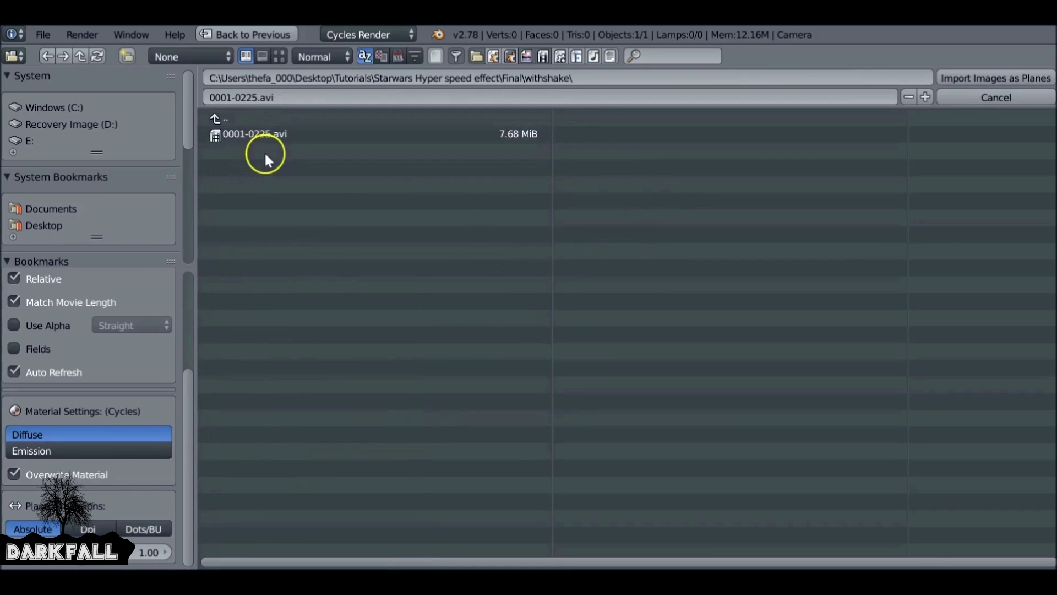
pyautogui.click(964, 77)
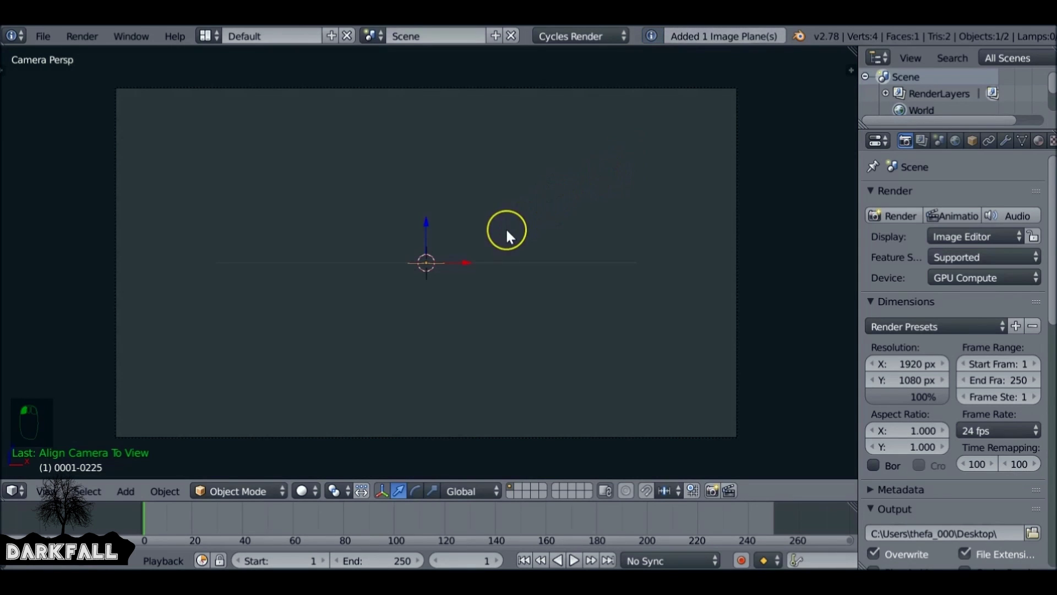
# Step: Rotate the imported movie plane 90 degrees about the global X axis
pyautogui.write('rx')
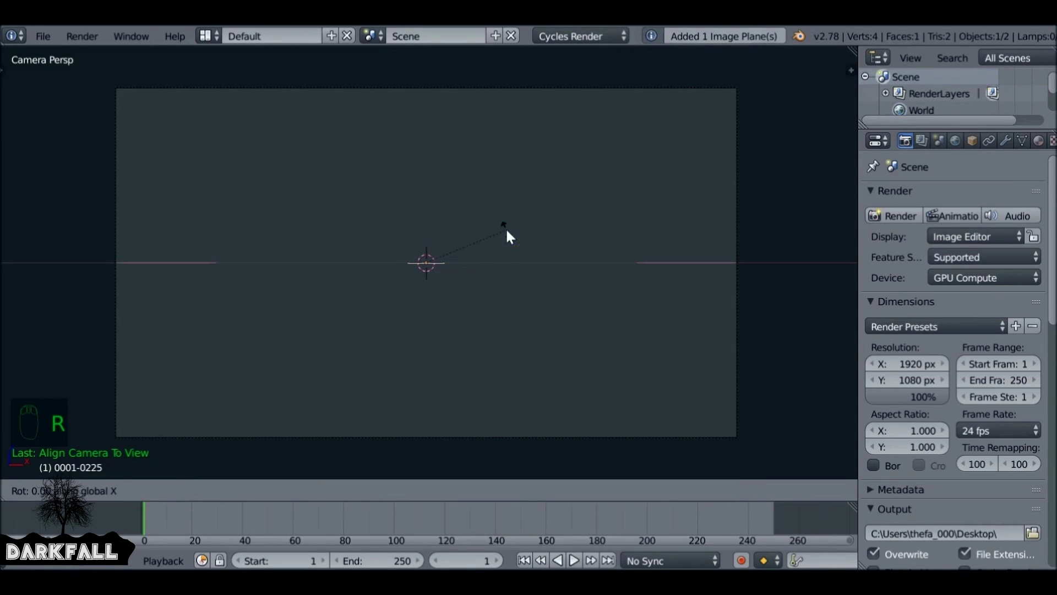
pyautogui.write('90')
pyautogui.click(507, 230)
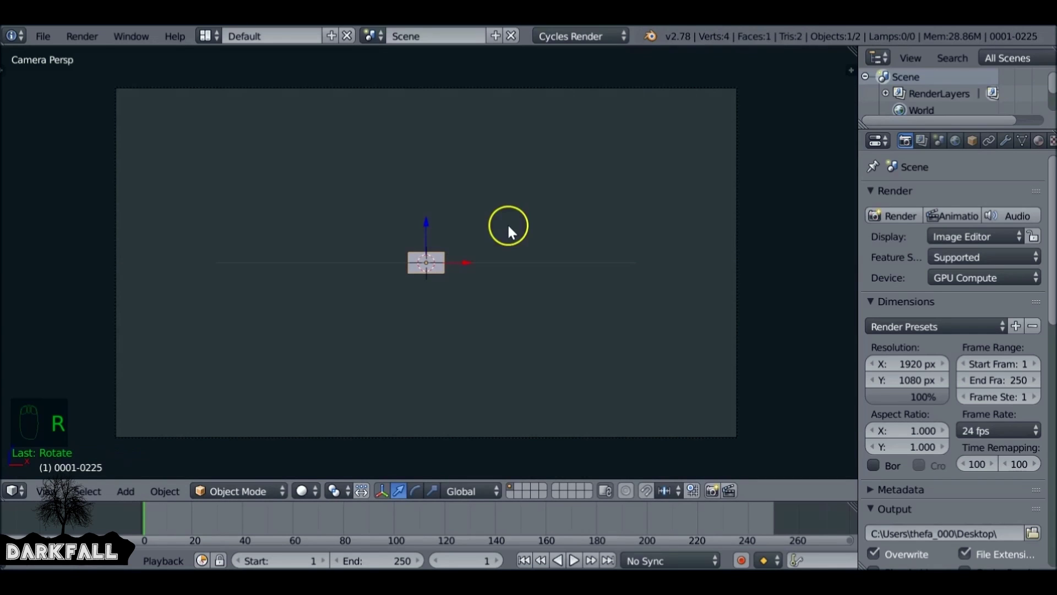
# Step: Set the viewport shading to Texture and scale the movie plane up about 19 times so it extends slightly beyond the camera frame
pyautogui.click(305, 490)
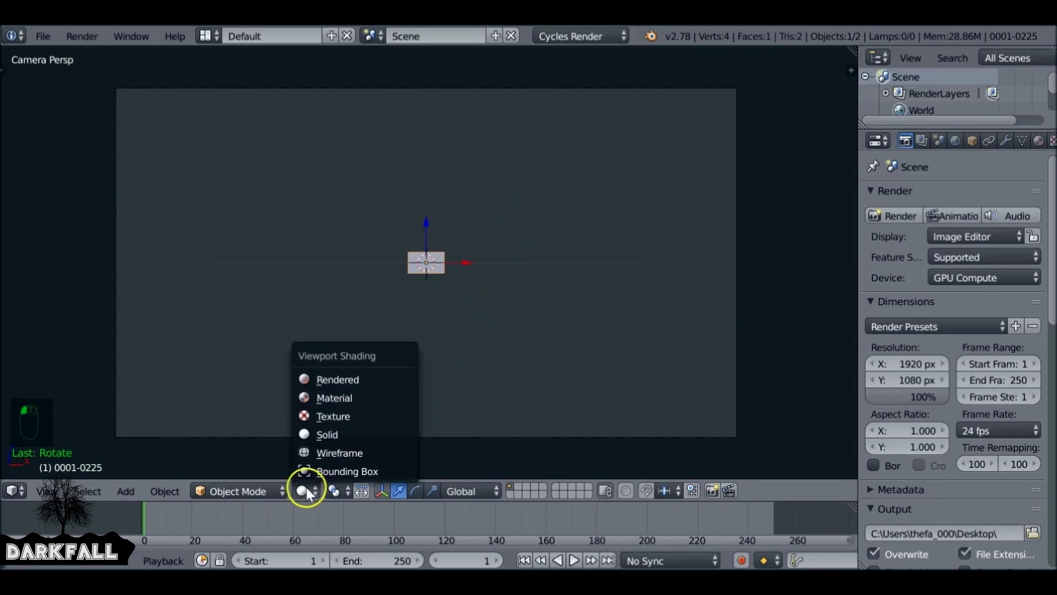
pyautogui.click(359, 411)
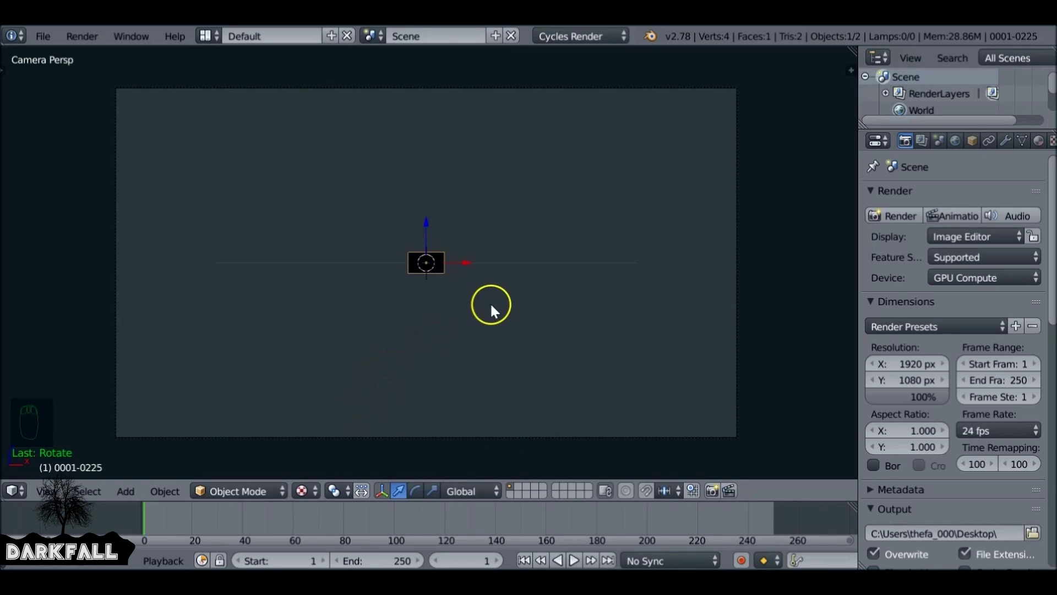
pyautogui.press('s')
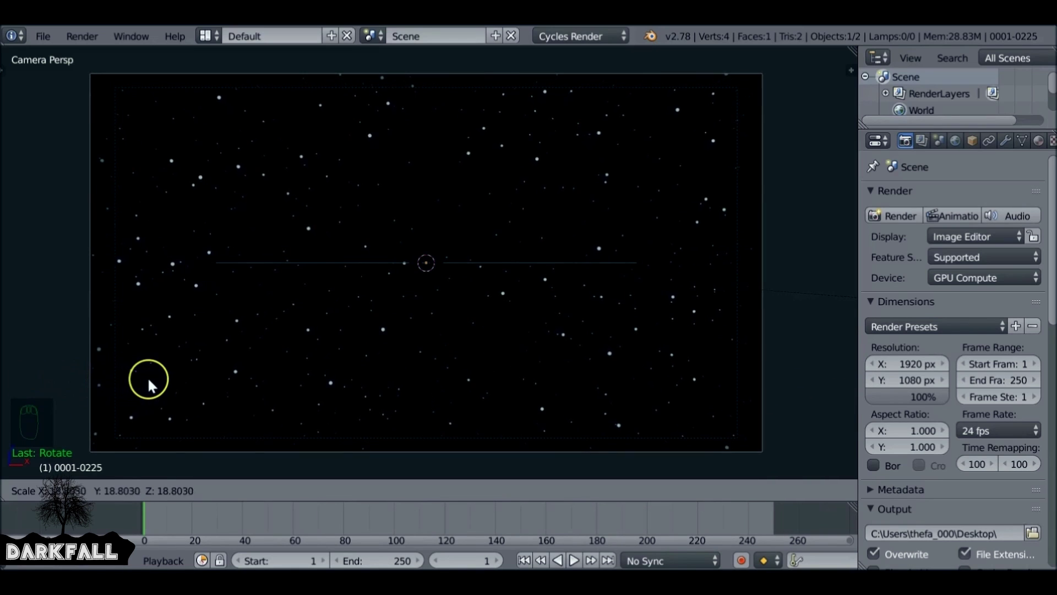
pyautogui.click(187, 381)
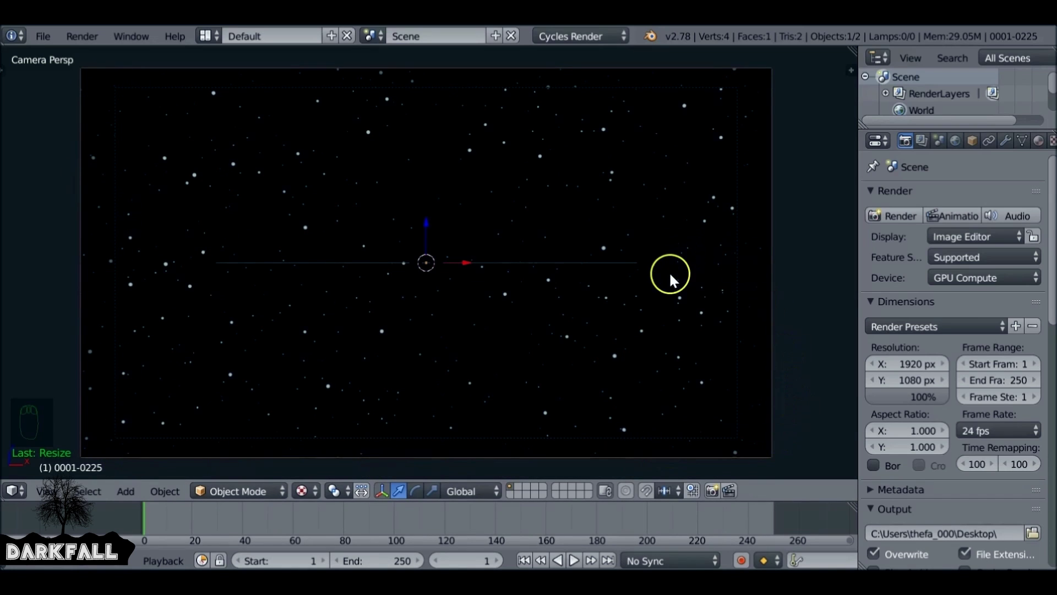
pyautogui.press('s')
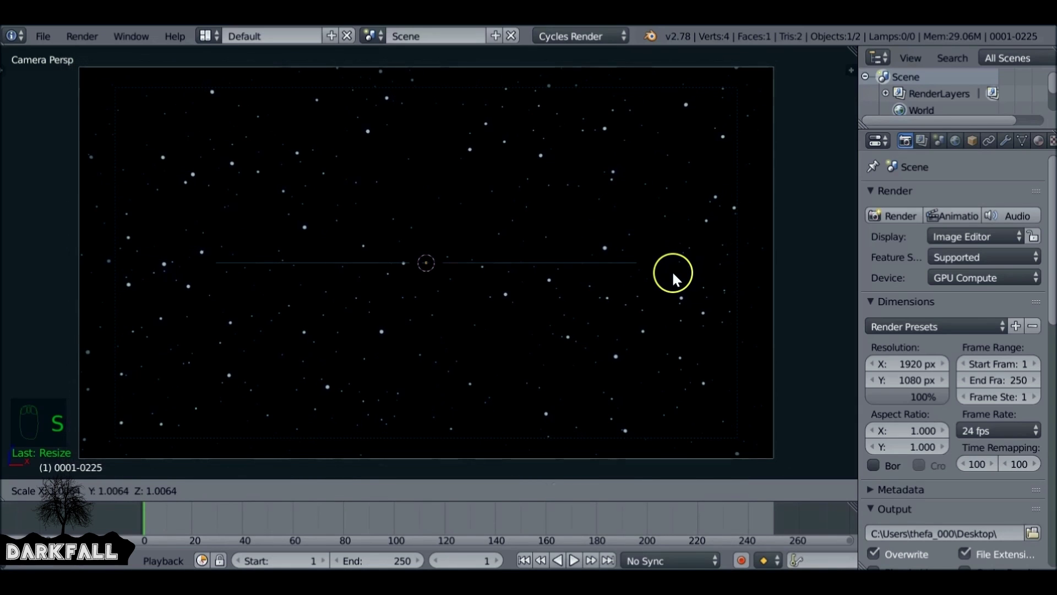
pyautogui.rightClick(672, 270)
# Step: Scrub the timeline to frame 94, select the movie plane, and test-render frame 166
pyautogui.rightClick(205, 88)
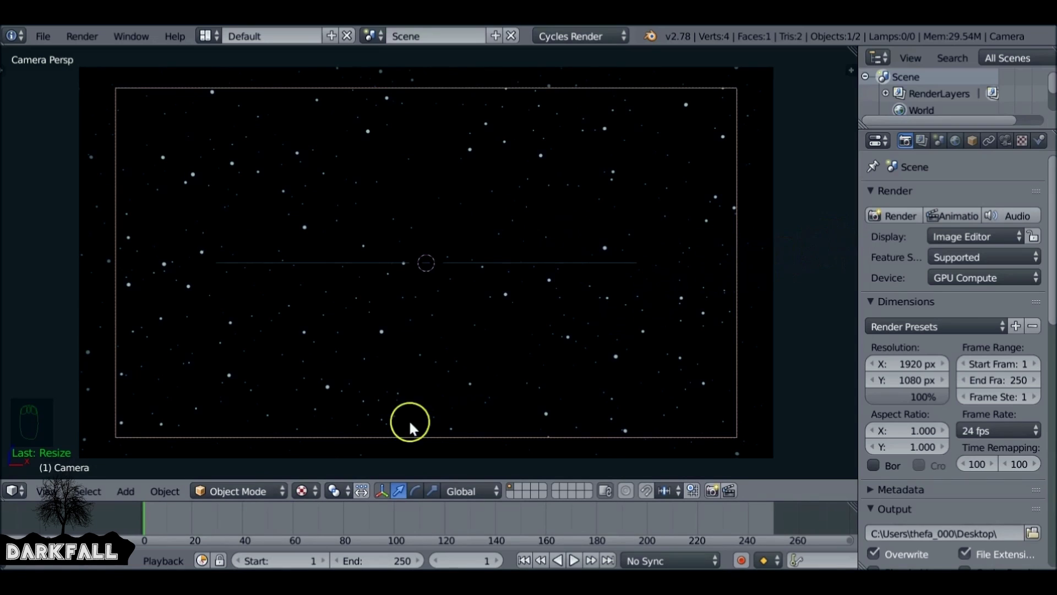
pyautogui.moveTo(172, 521); pyautogui.dragTo(380, 523)
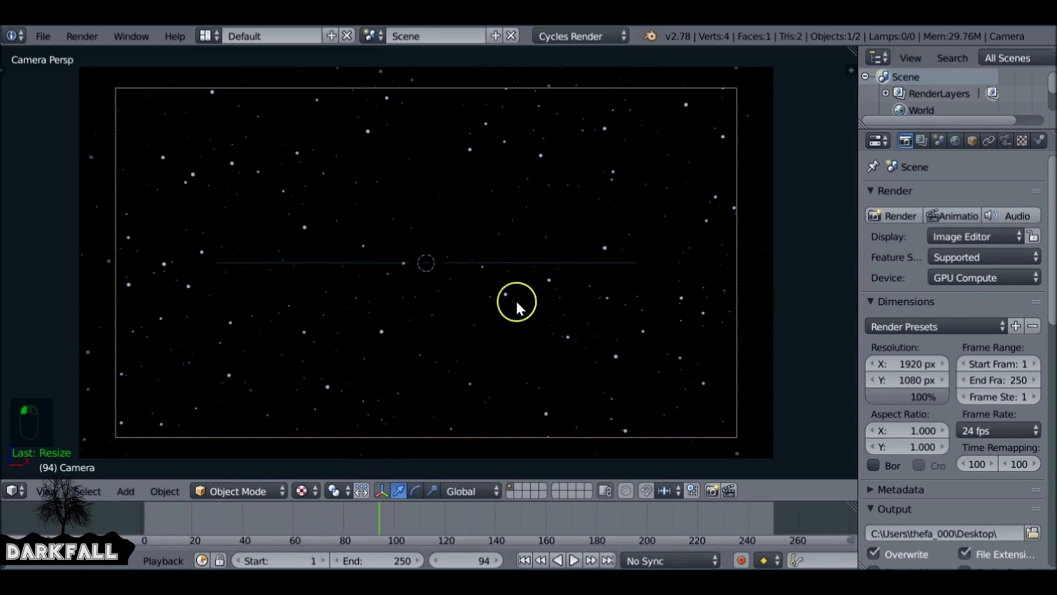
pyautogui.rightClick(640, 305)
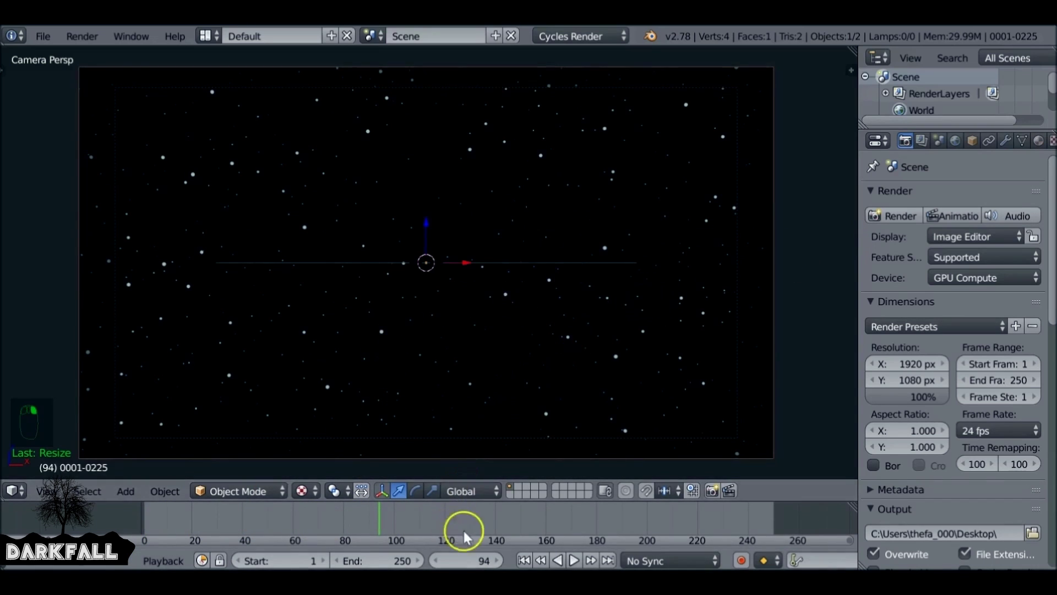
pyautogui.moveTo(463, 530); pyautogui.dragTo(562, 524)
pyautogui.click(901, 215)
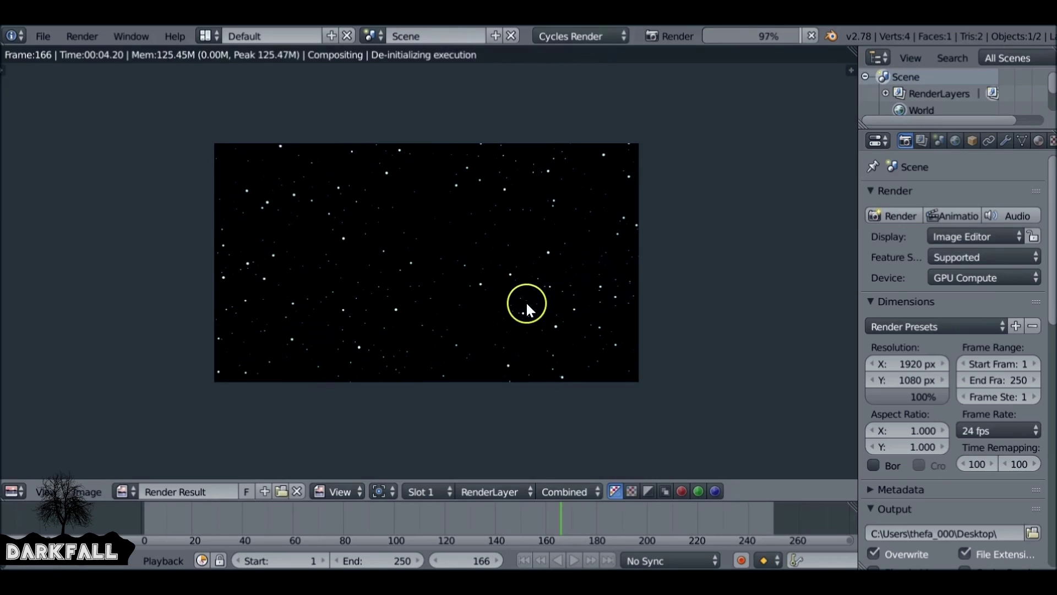
pyautogui.press('Escape')
# Step: Move the timeline to frame 606 and run a test render of that frame
pyautogui.scroll(-7, 589, 515)
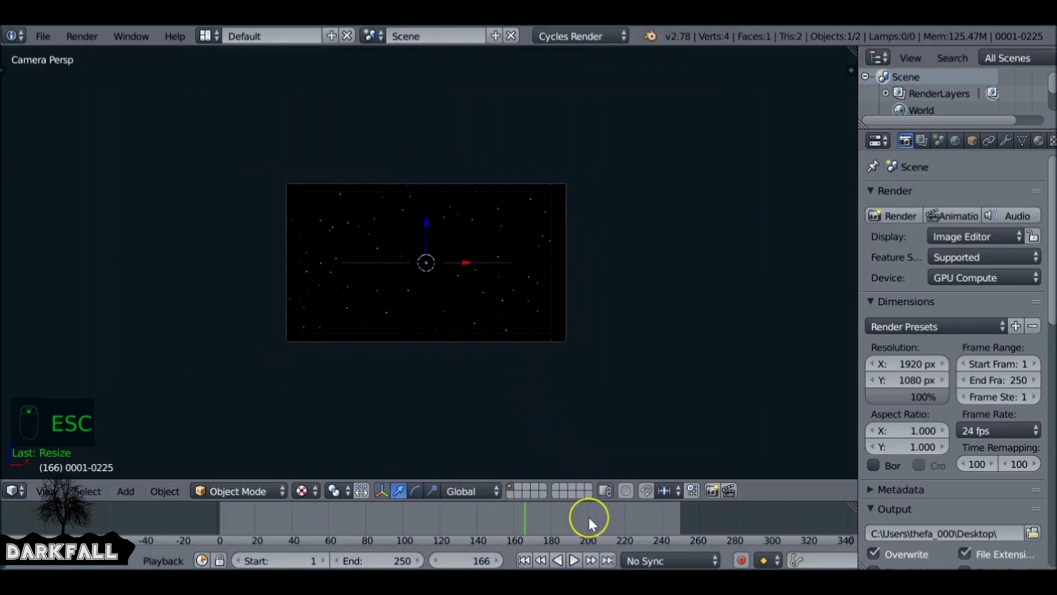
pyautogui.moveTo(590, 514); pyautogui.dragTo(784, 504)
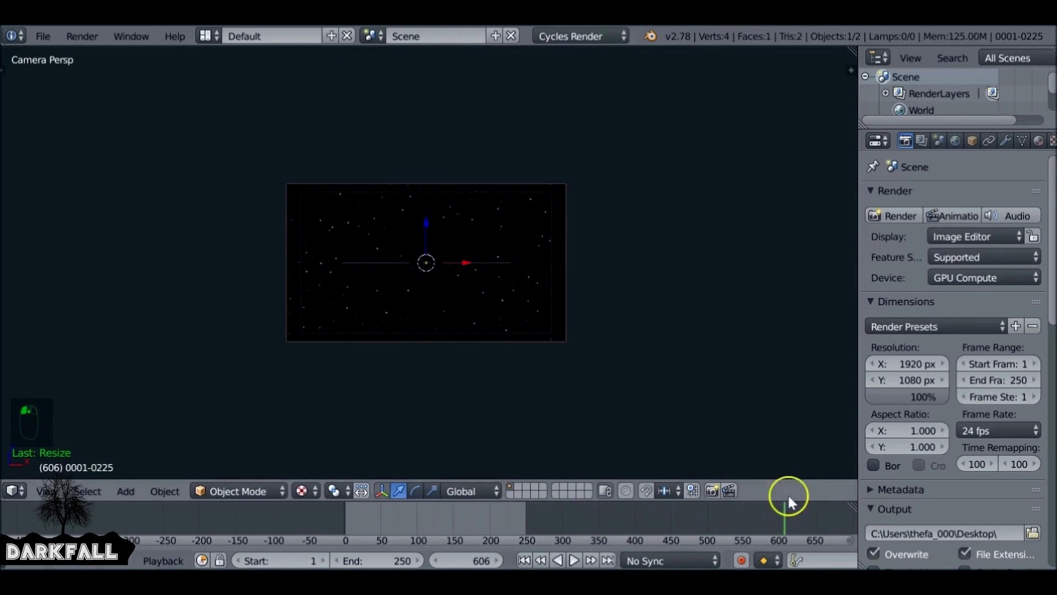
pyautogui.click(906, 217)
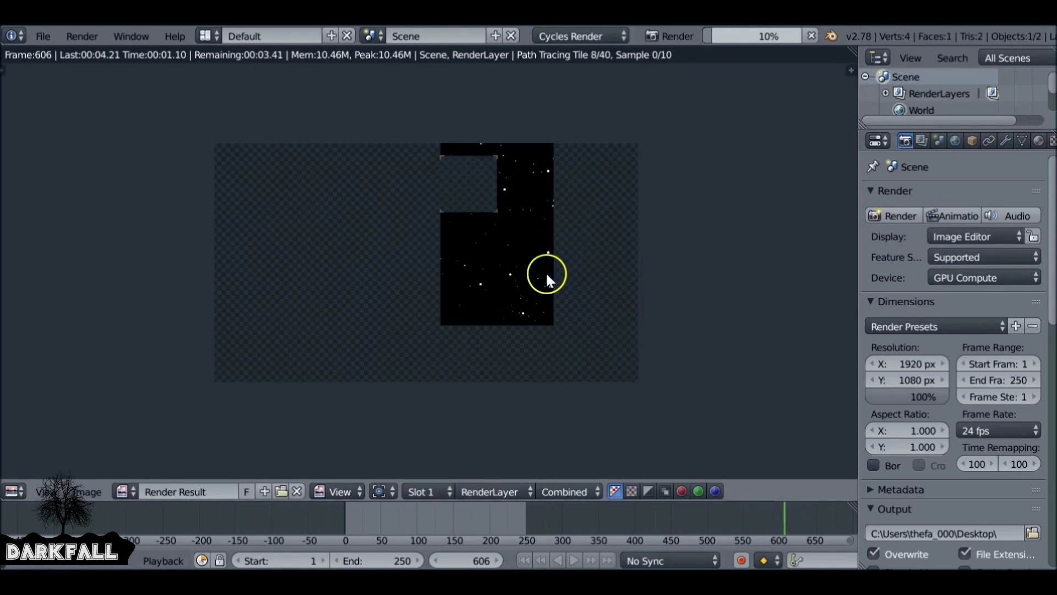
pyautogui.press('Escape')
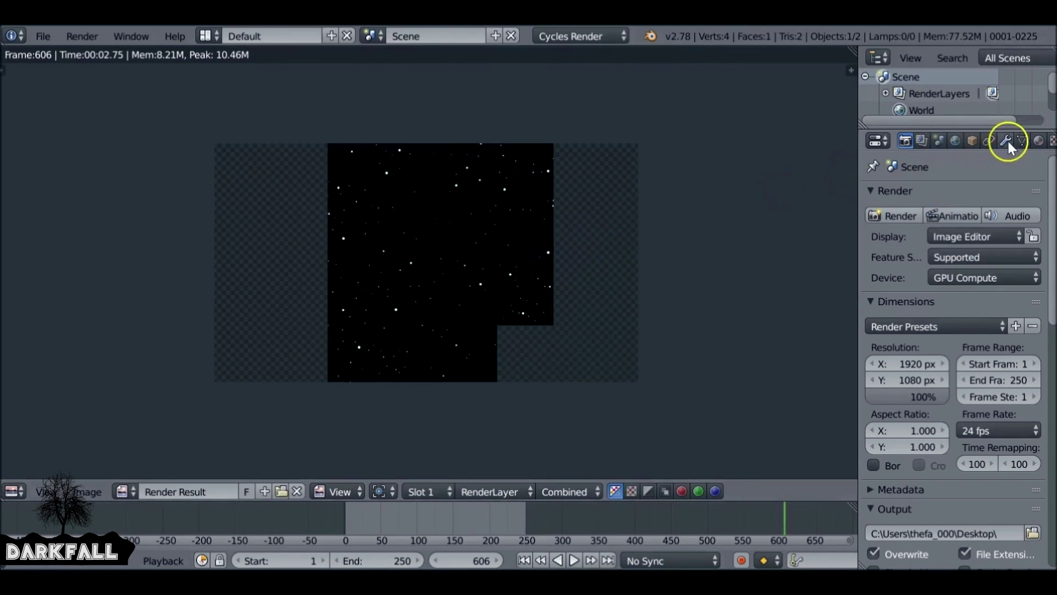
# Step: Show the movie plane's material settings and switch the main editor to the Node Editor
pyautogui.click(1038, 142)
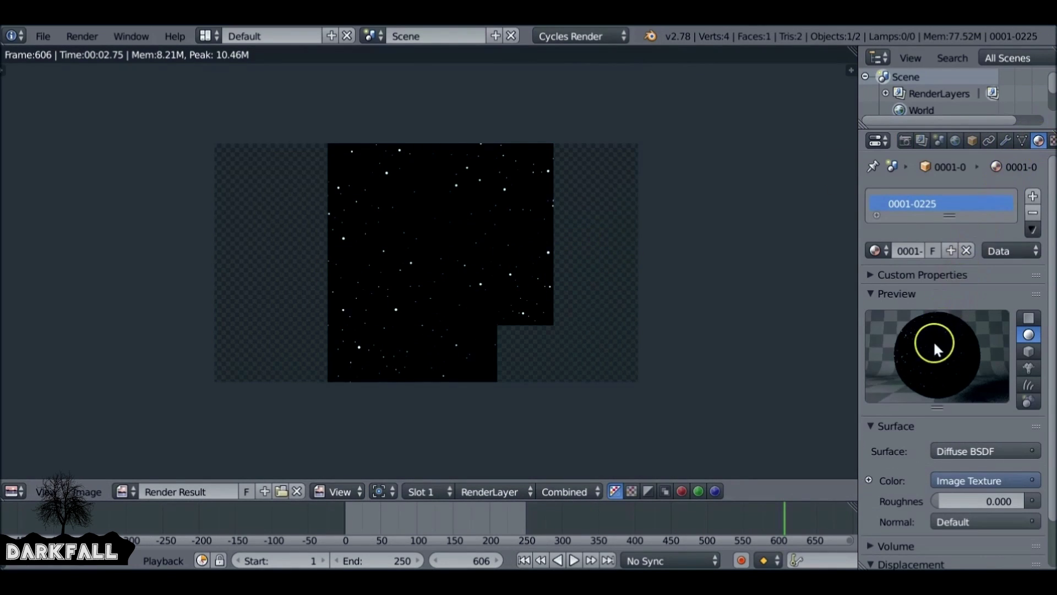
pyautogui.scroll(-1, 947, 456)
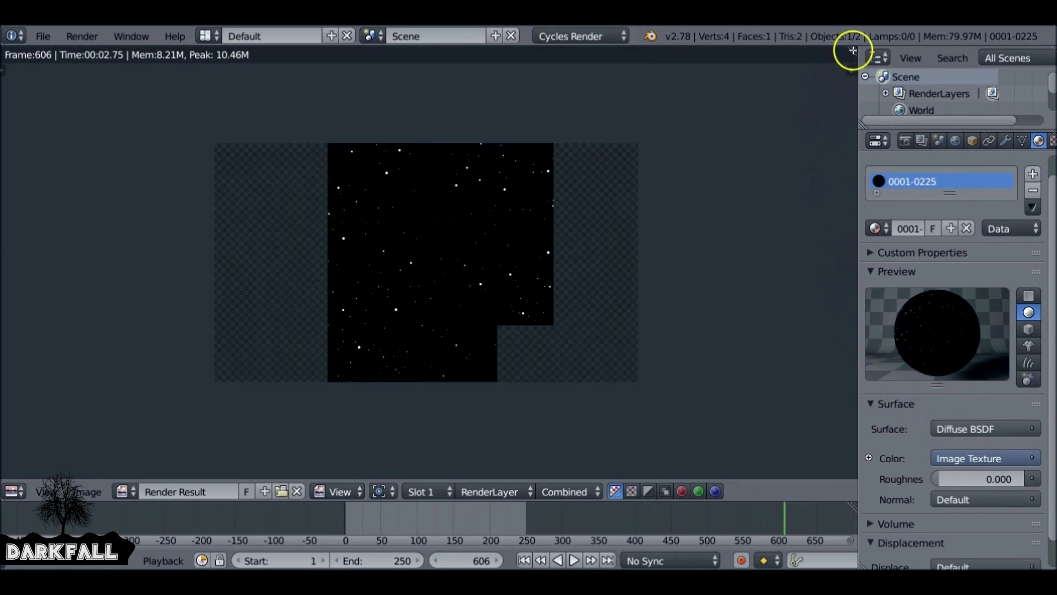
pyautogui.click(17, 488)
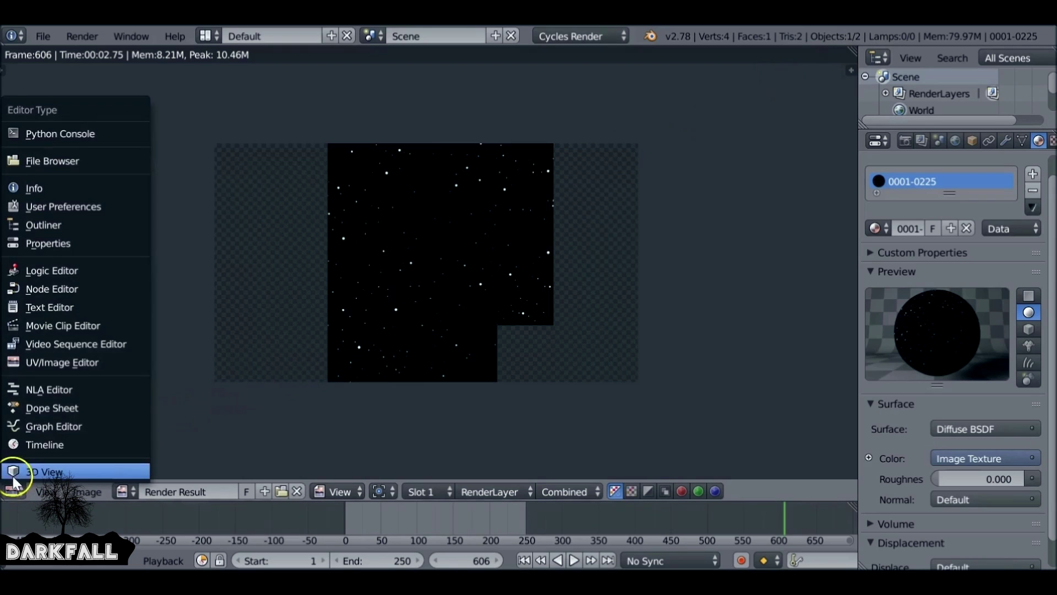
pyautogui.click(54, 289)
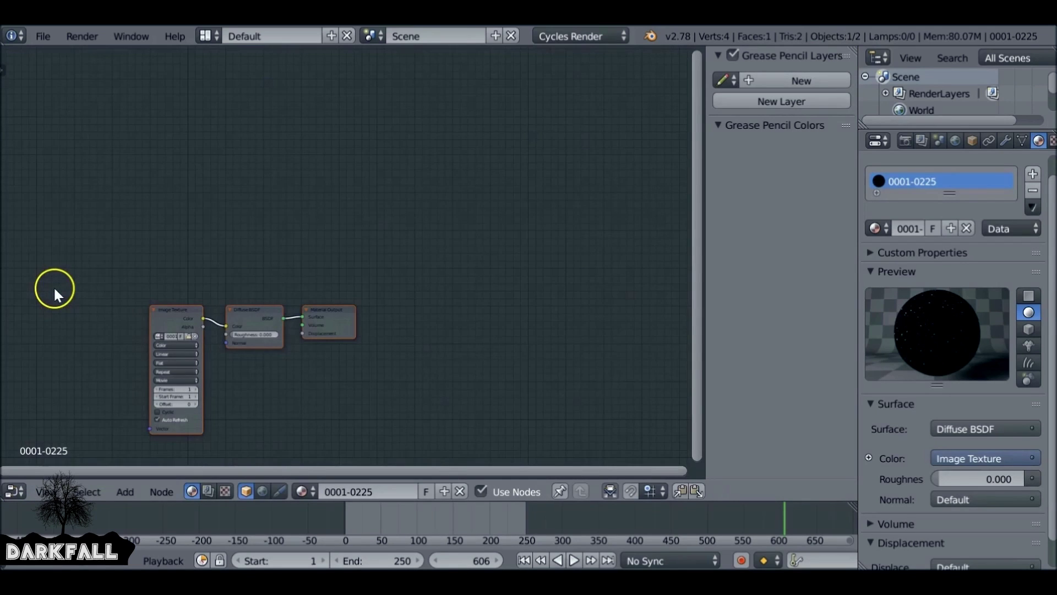
# Step: Move the Image Texture node away from the Diffuse BSDF node and set its movie frame count to 632
pyautogui.scroll(5, 382, 347)
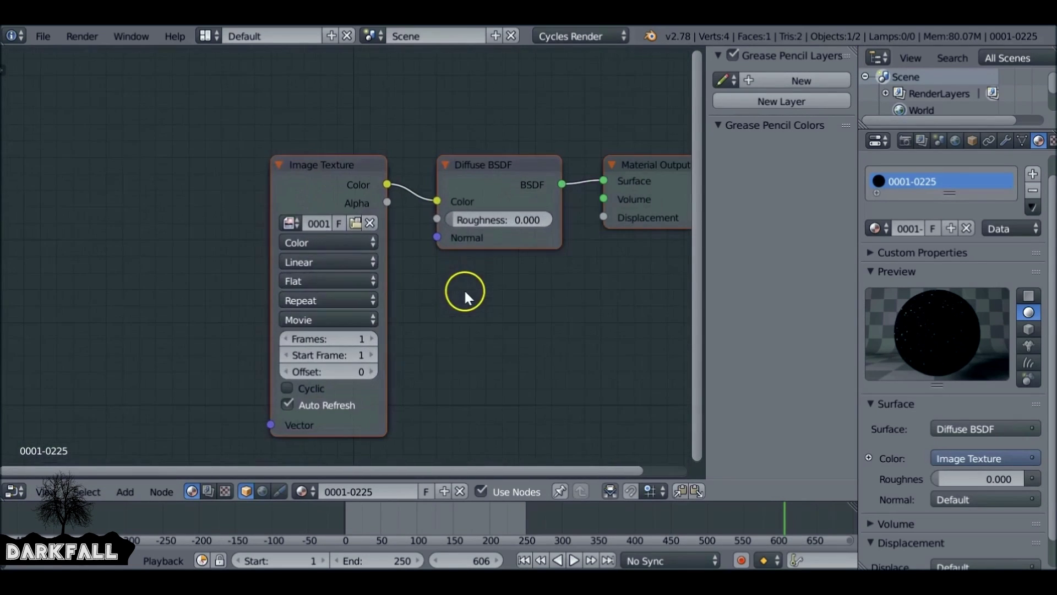
pyautogui.moveTo(313, 165); pyautogui.dragTo(178, 130)
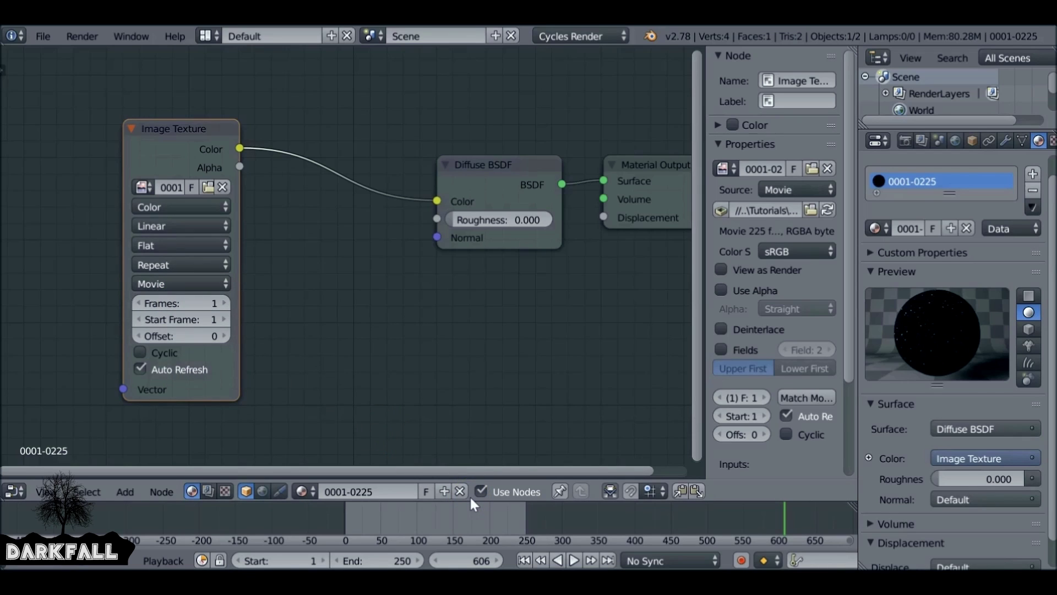
pyautogui.click(190, 303)
pyautogui.write('266')
pyautogui.press('Return')
pyautogui.click(192, 302)
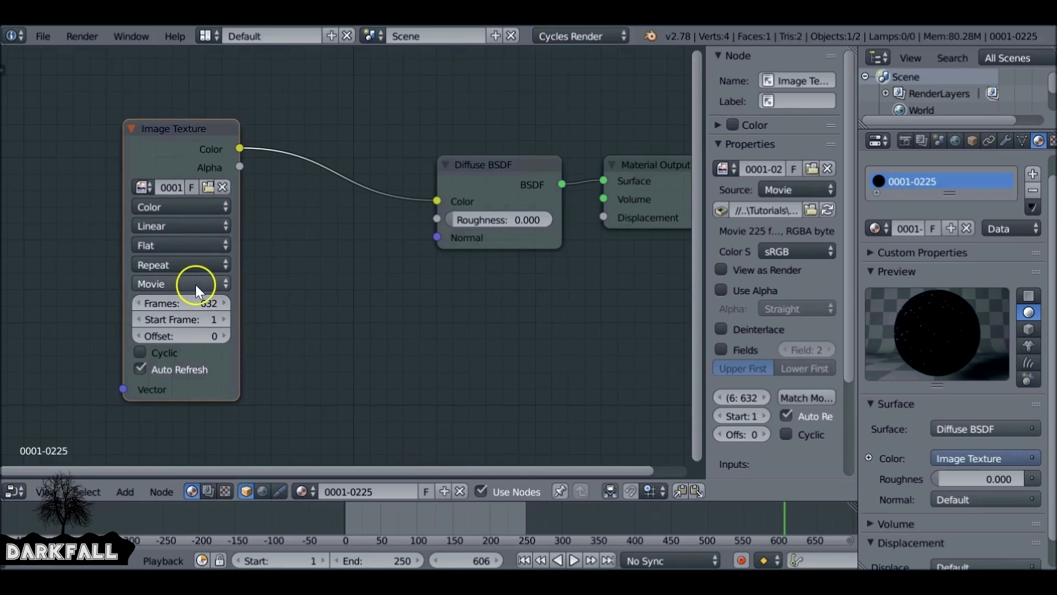
pyautogui.write('632')
pyautogui.press('Return')
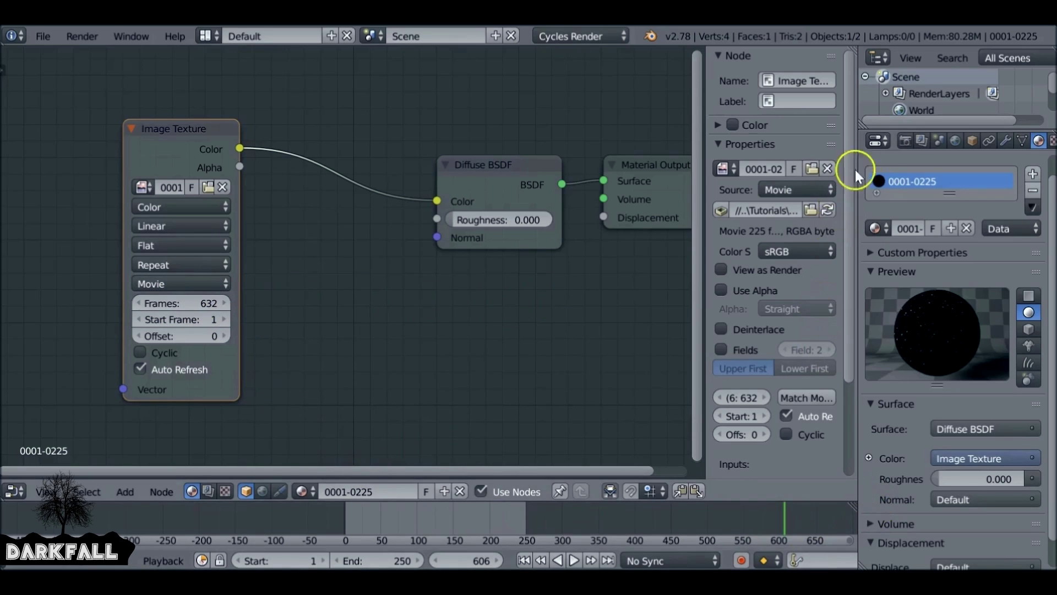
# Step: Test-render frame 606, close the render result, and switch the node editor area back to the 3D View
pyautogui.click(903, 141)
pyautogui.click(902, 216)
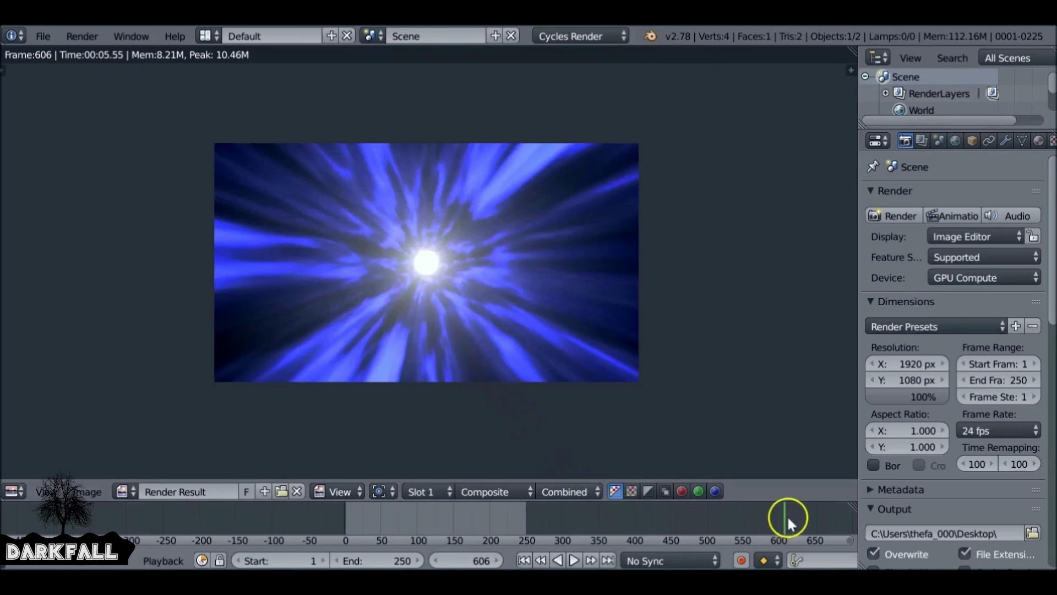
pyautogui.press('Escape')
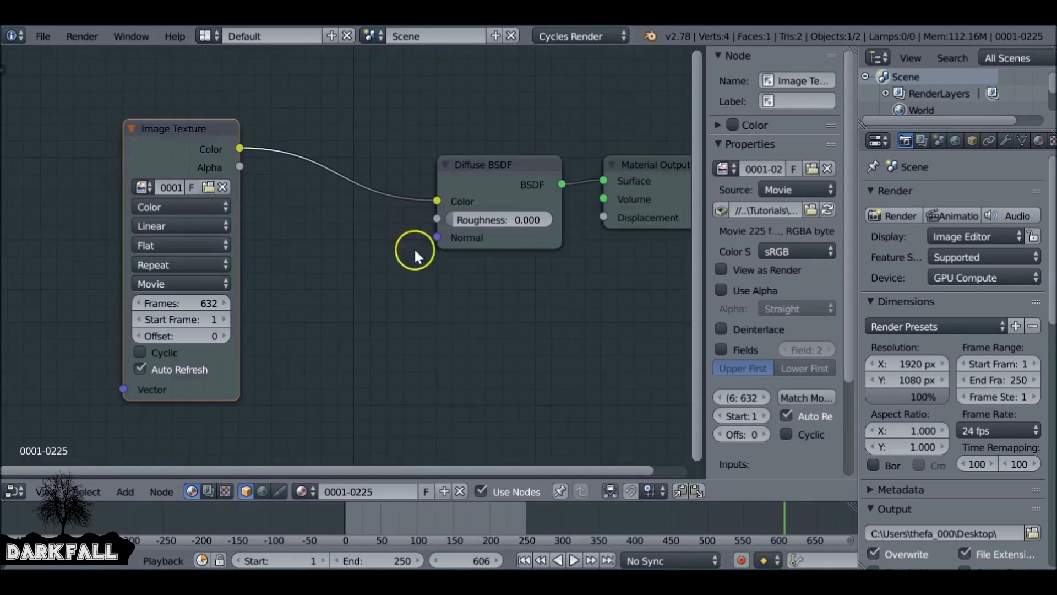
pyautogui.click(15, 492)
pyautogui.click(29, 476)
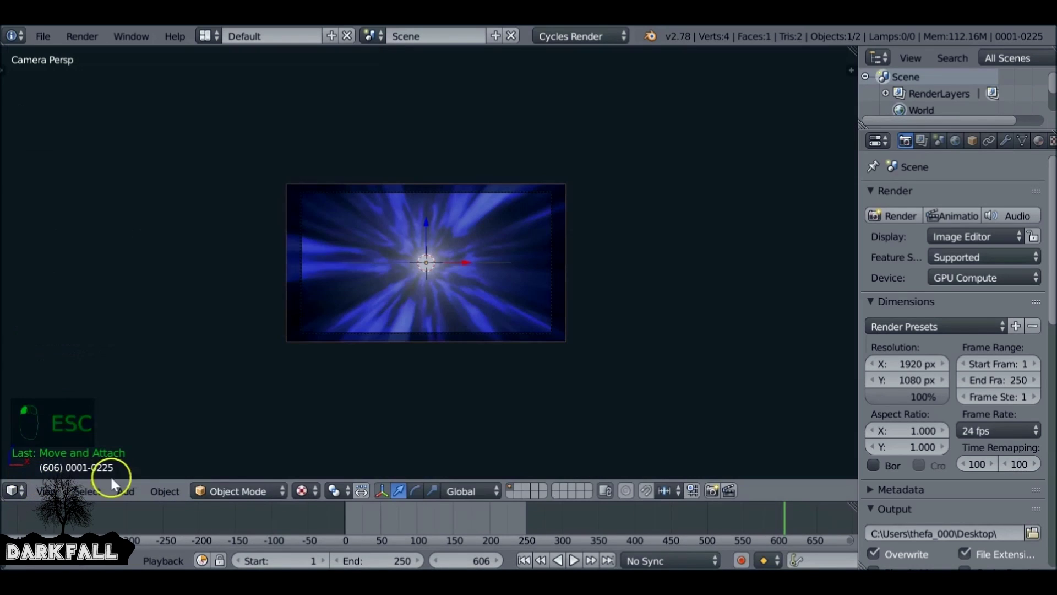
# Step: Show the plane's material settings and check the movie by scrubbing through frames 48, 101 and 522 and playing the animation
pyautogui.moveTo(435, 518); pyautogui.dragTo(380, 523)
pyautogui.click(1038, 141)
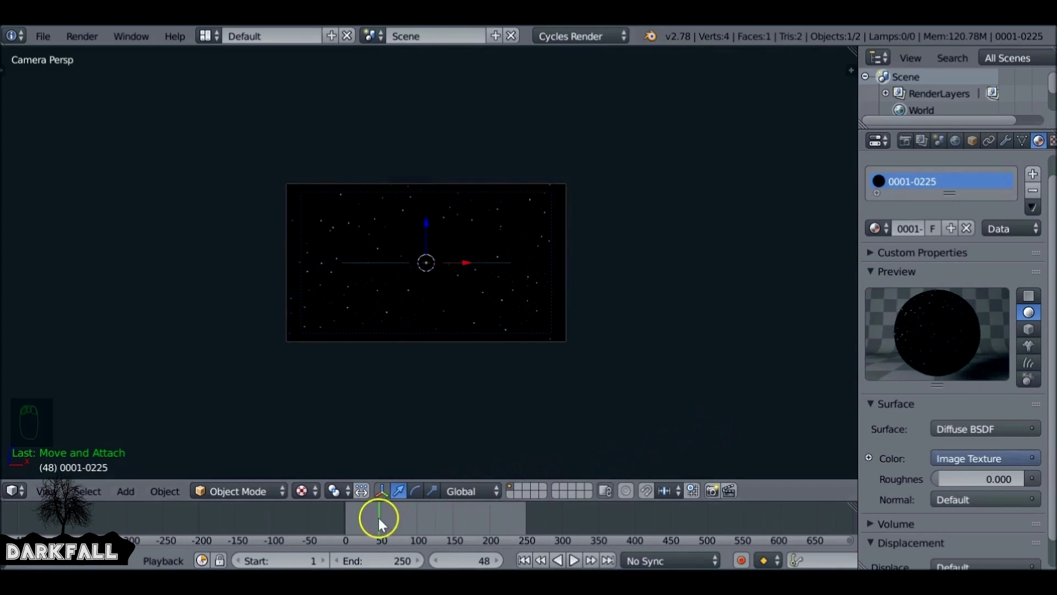
pyautogui.moveTo(378, 518); pyautogui.dragTo(417, 527)
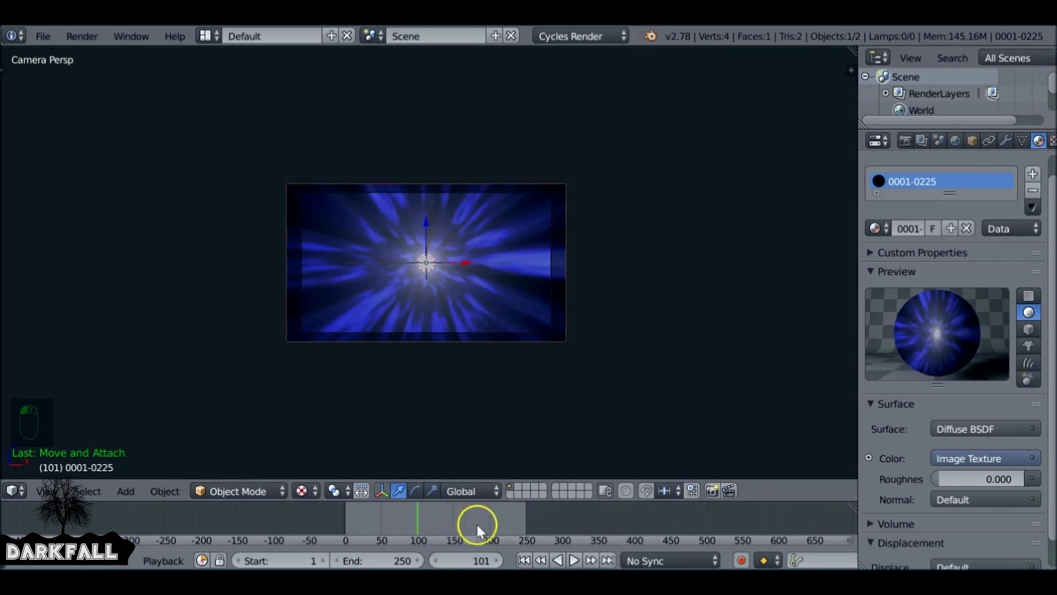
pyautogui.hotkey('alt', 'a')
pyautogui.moveTo(495, 522); pyautogui.dragTo(705, 514)
pyautogui.hotkey('alt', 'a')
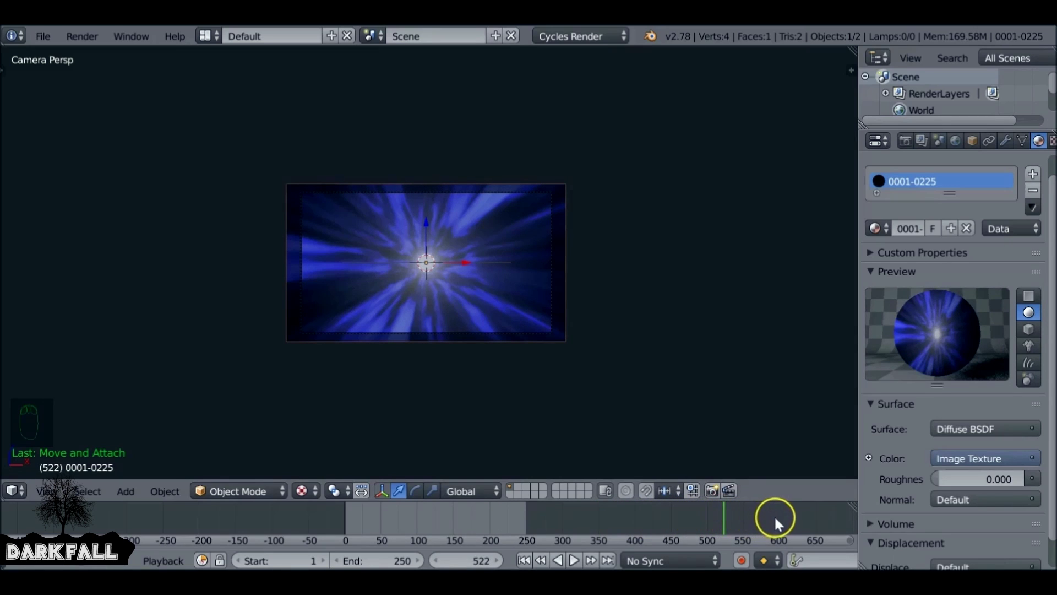
# Step: Set the animation's end frame to 597, center the frame range in the timeline, and return to frame 1
pyautogui.moveTo(776, 515); pyautogui.dragTo(777, 515)
pyautogui.press('e')
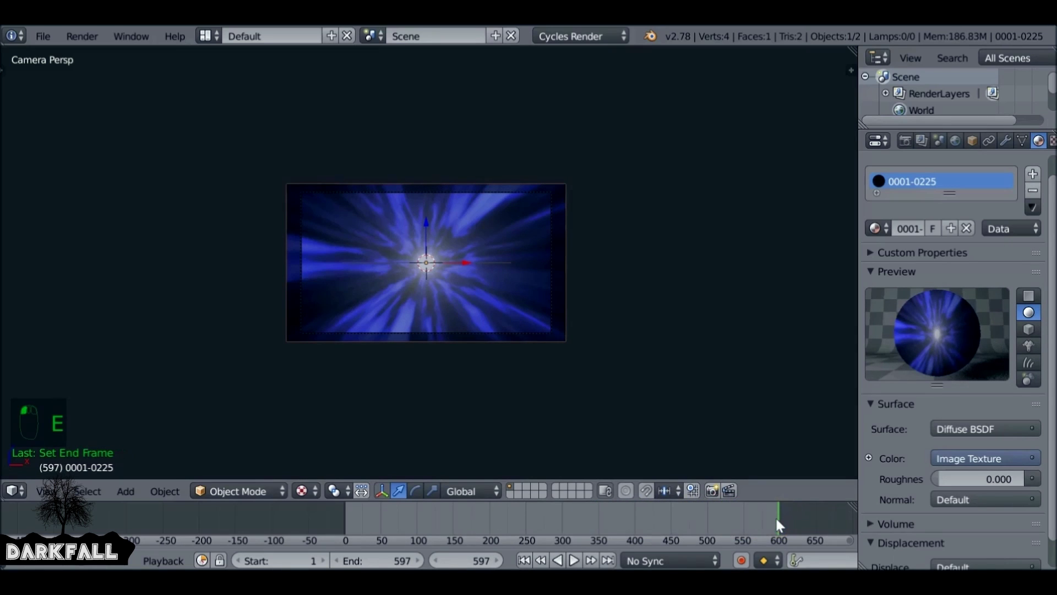
pyautogui.moveTo(554, 522); pyautogui.dragTo(359, 531, button='middle')
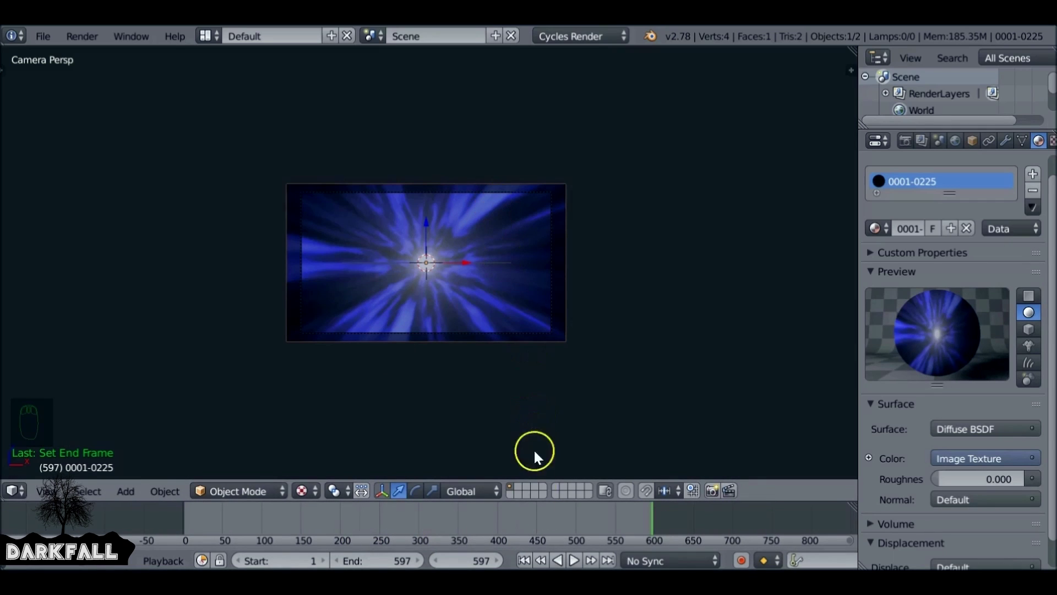
pyautogui.click(526, 560)
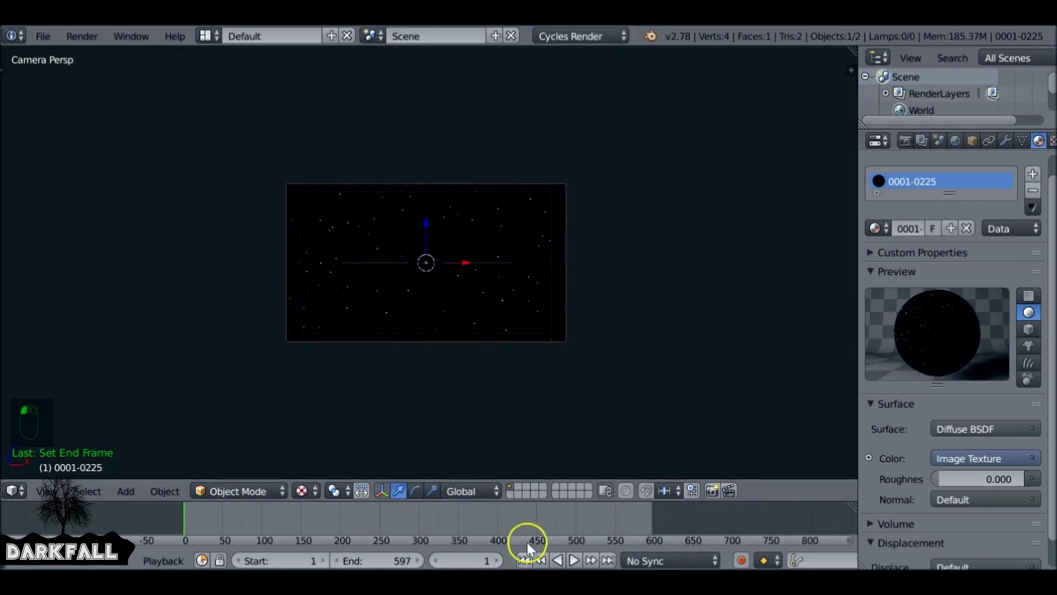
# Step: Select the camera, check its placement in front of the movie plane from the side, and return to the camera view
pyautogui.rightClick(552, 223)
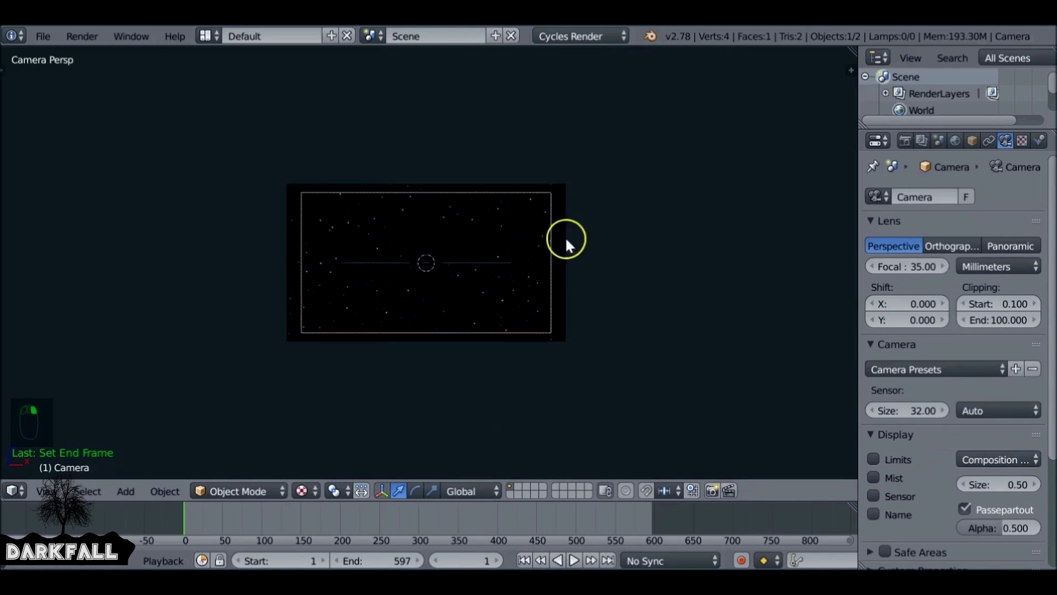
pyautogui.moveTo(565, 236); pyautogui.dragTo(228, 254, button='middle')
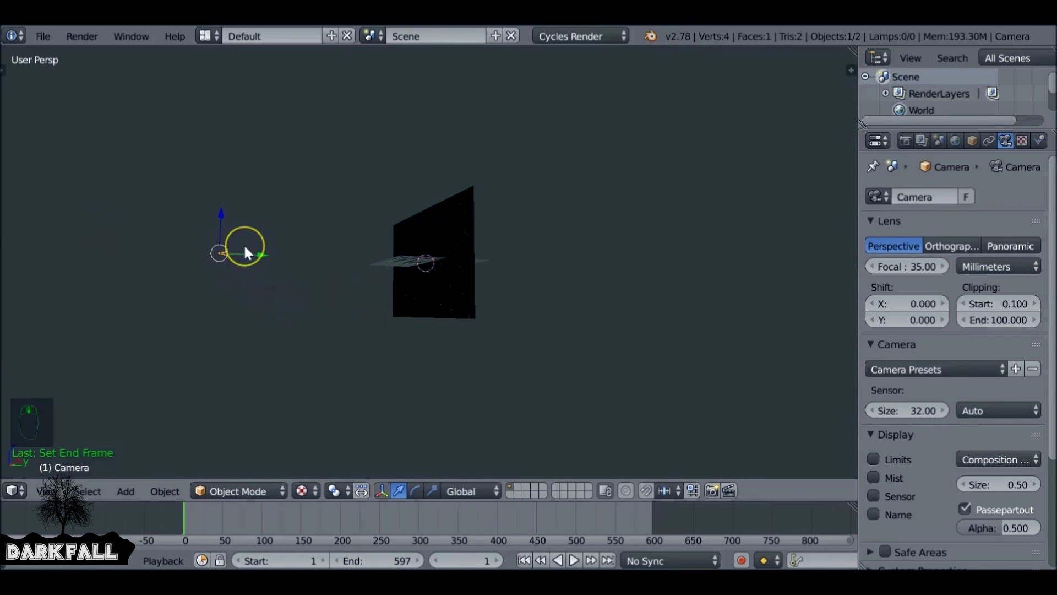
pyautogui.press('KP_0')
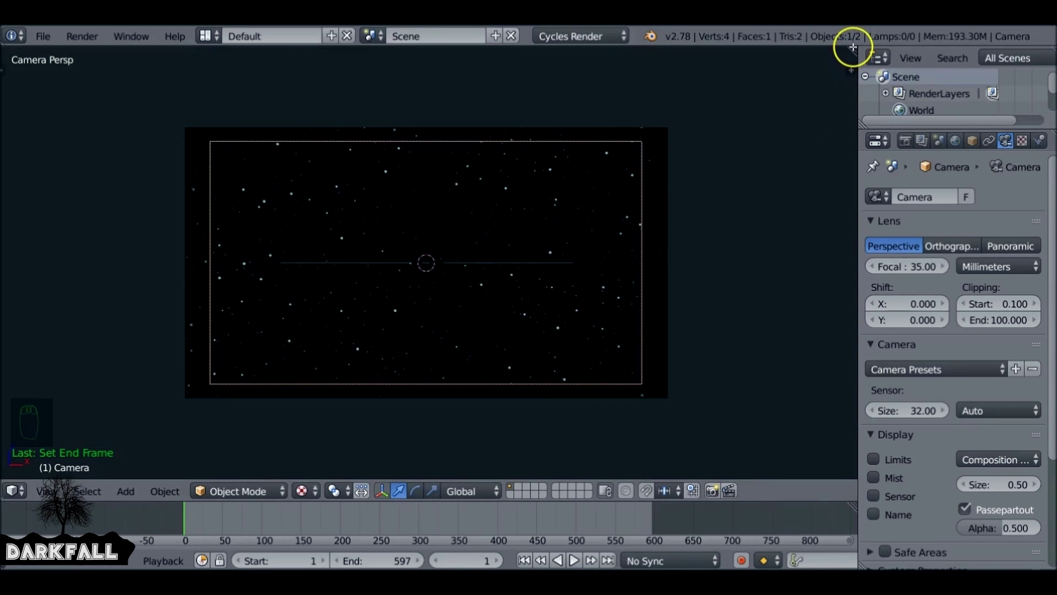
# Step: Split the 3D viewport into upper and lower areas and make the upper one a slightly taller Graph Editor
pyautogui.moveTo(853, 47); pyautogui.dragTo(829, 216)
pyautogui.scroll(-2, 716, 308)
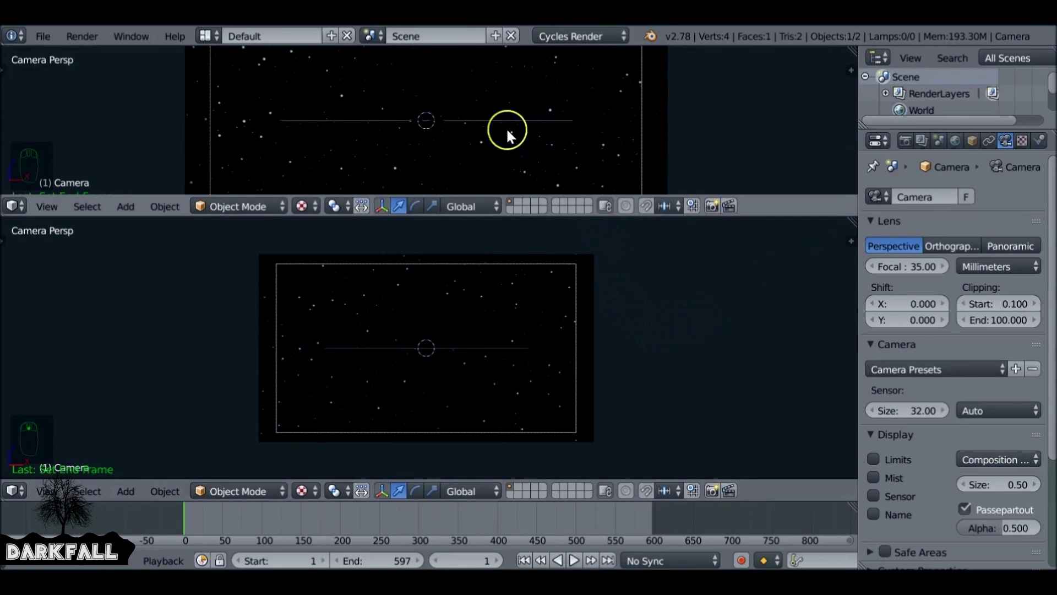
pyautogui.click(15, 208)
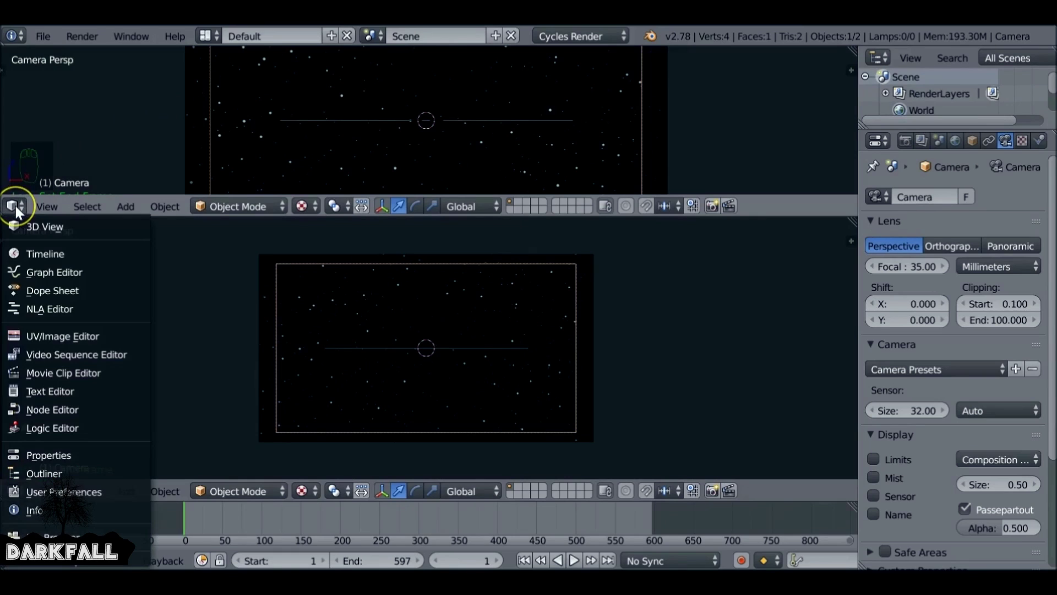
pyautogui.click(52, 271)
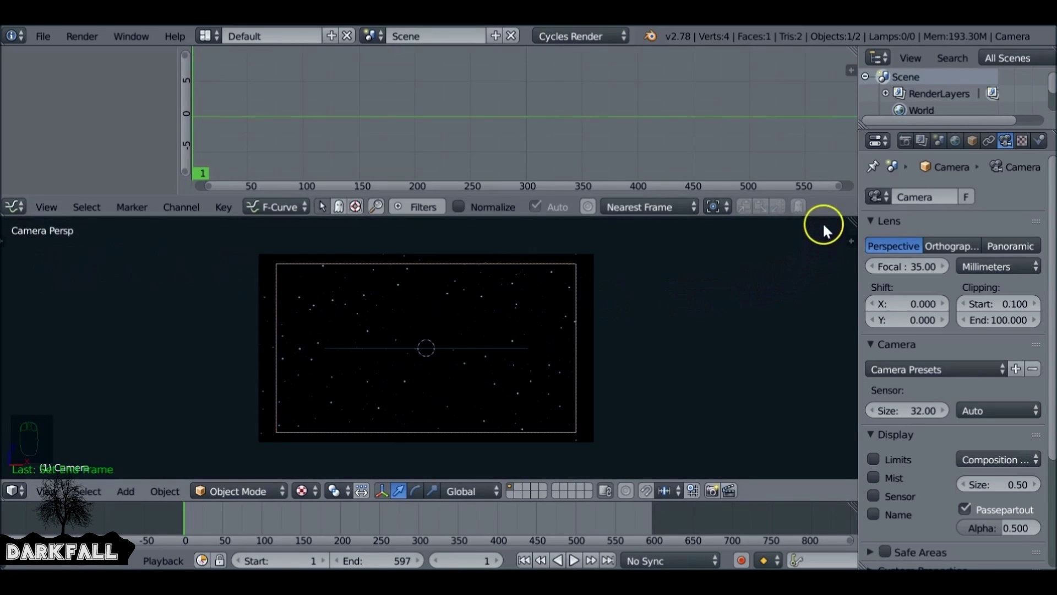
pyautogui.moveTo(819, 217); pyautogui.dragTo(814, 240)
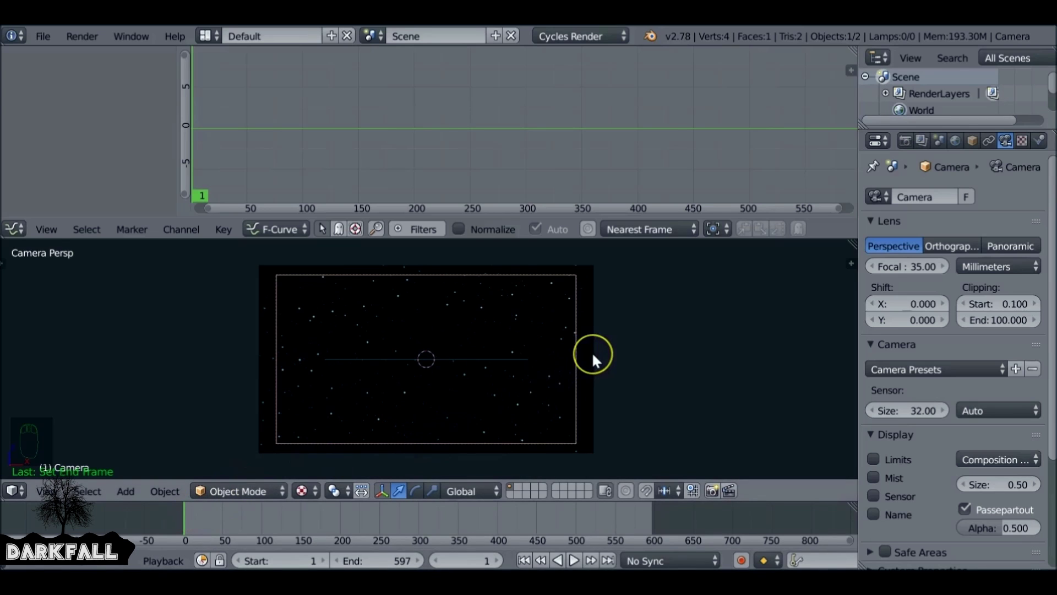
# Step: Insert Location keyframes for the camera at frames 1 and 597, scrub the timeline, and return to frame 1
pyautogui.press('i')
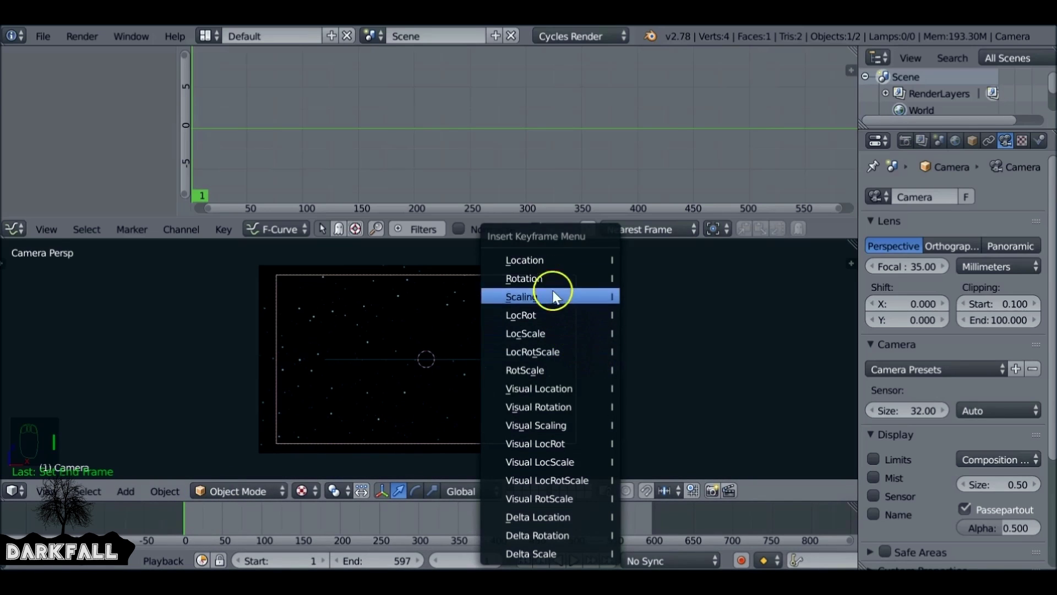
pyautogui.click(558, 260)
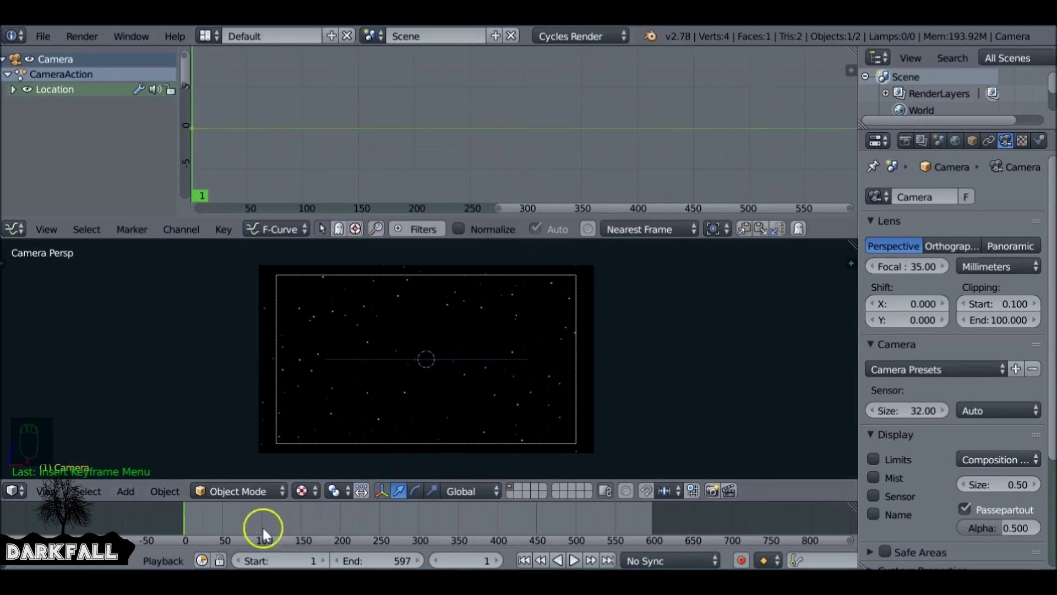
pyautogui.click(608, 561)
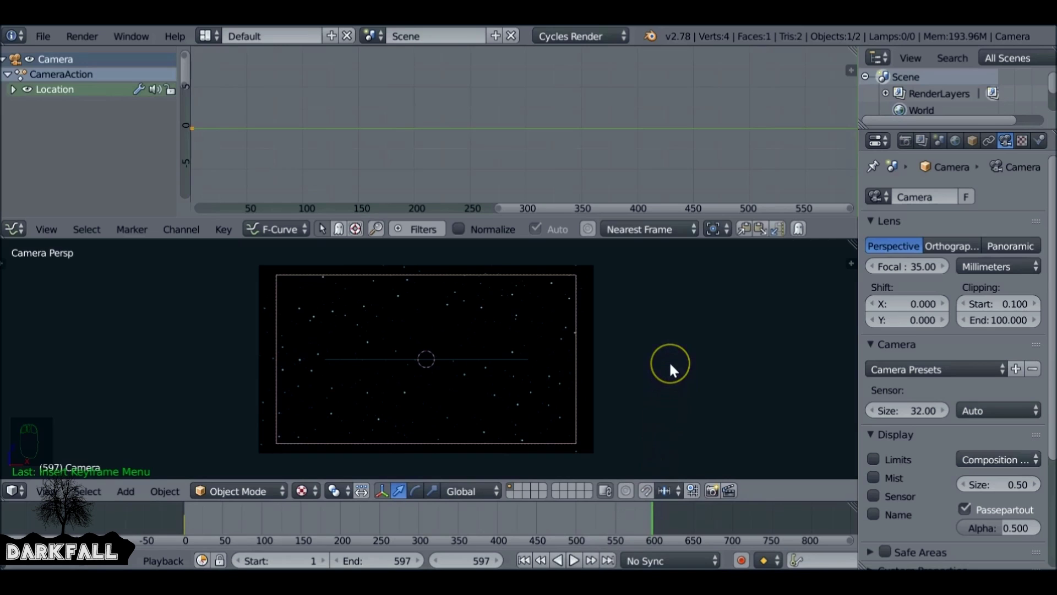
pyautogui.press('i')
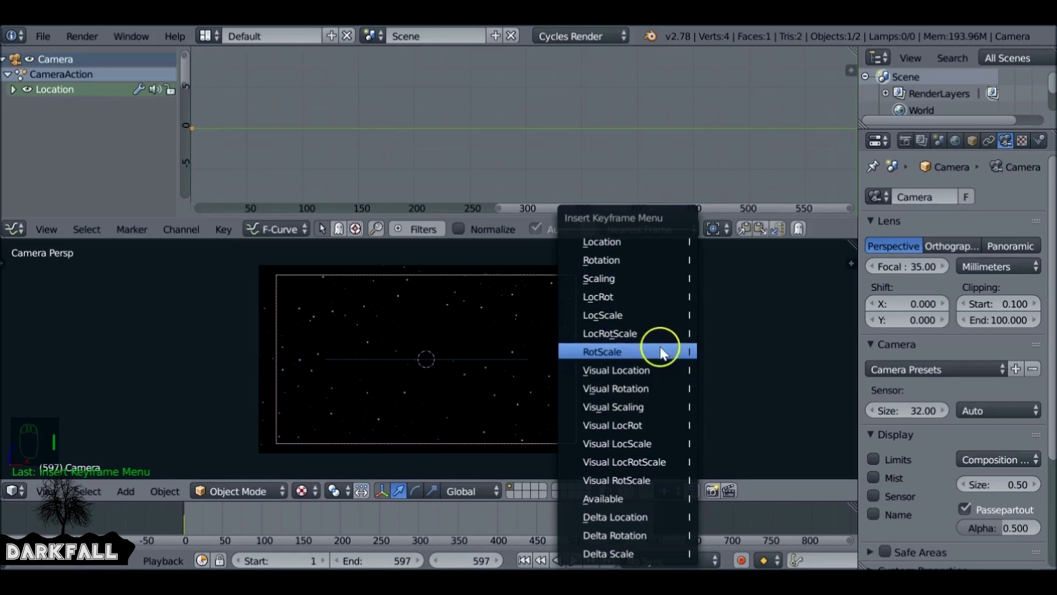
pyautogui.click(626, 245)
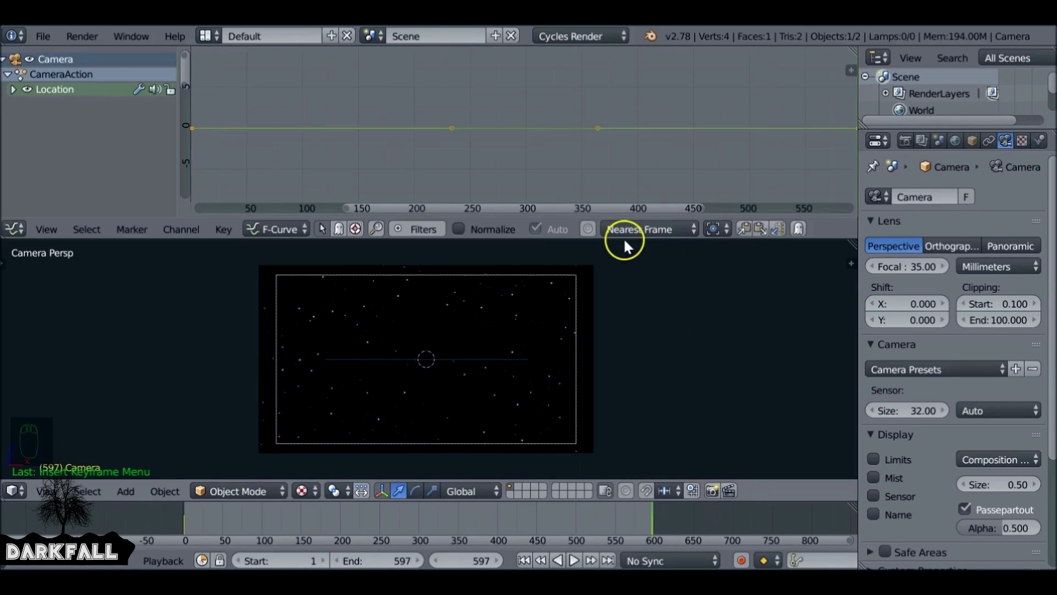
pyautogui.moveTo(651, 516); pyautogui.dragTo(282, 521)
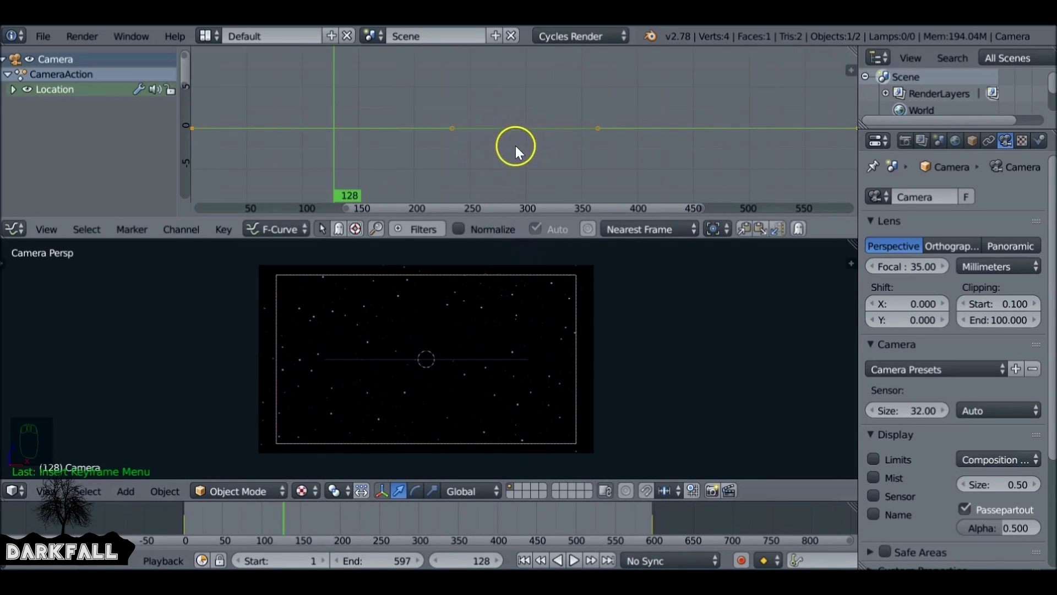
pyautogui.click(524, 560)
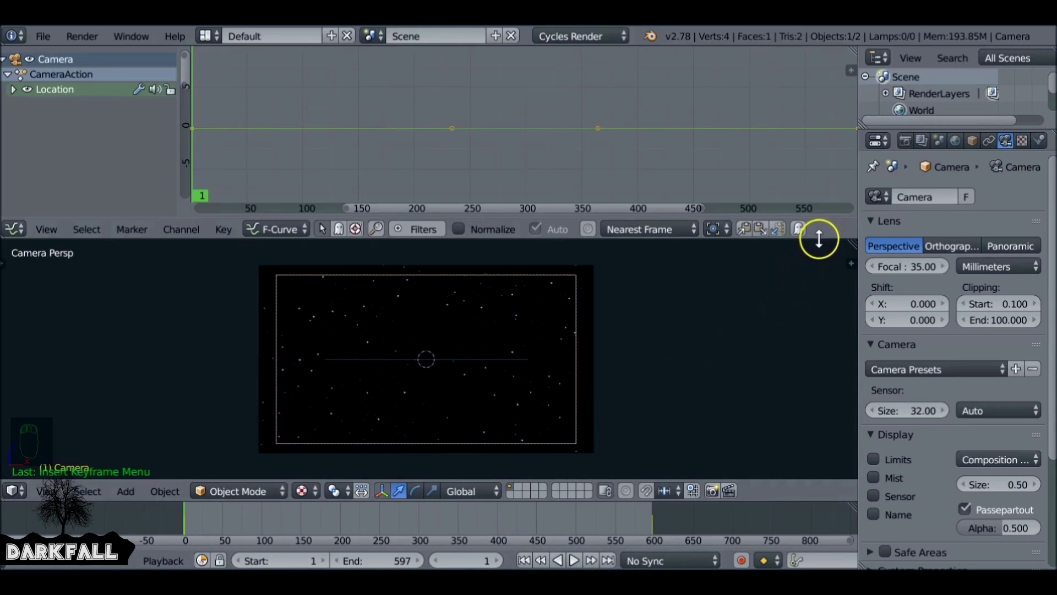
# Step: Enlarge the Graph Editor area and expand the camera action's Location group into its axis channels
pyautogui.moveTo(819, 238); pyautogui.dragTo(816, 274)
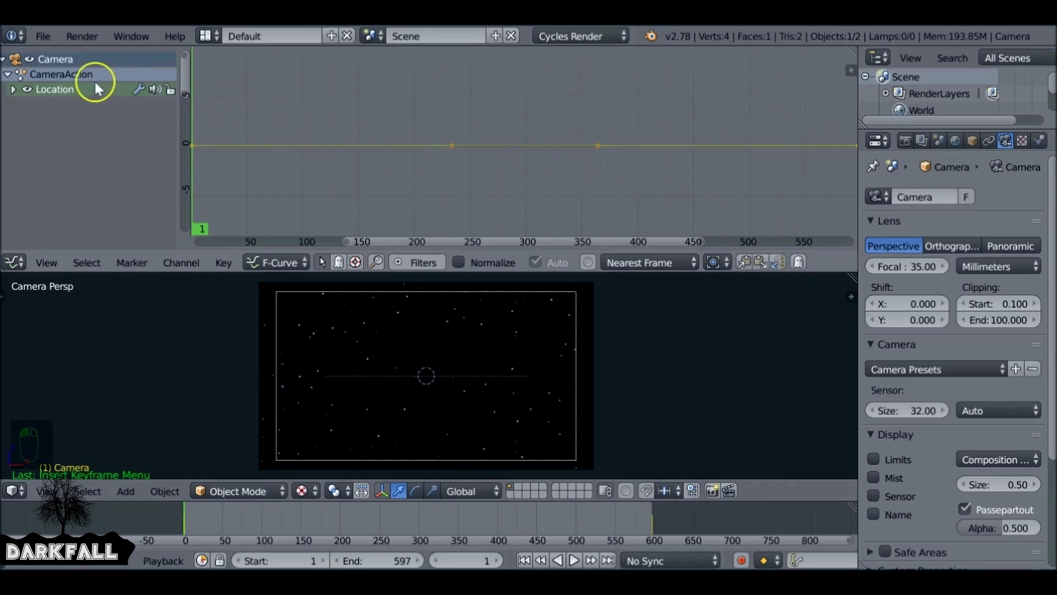
pyautogui.click(57, 75)
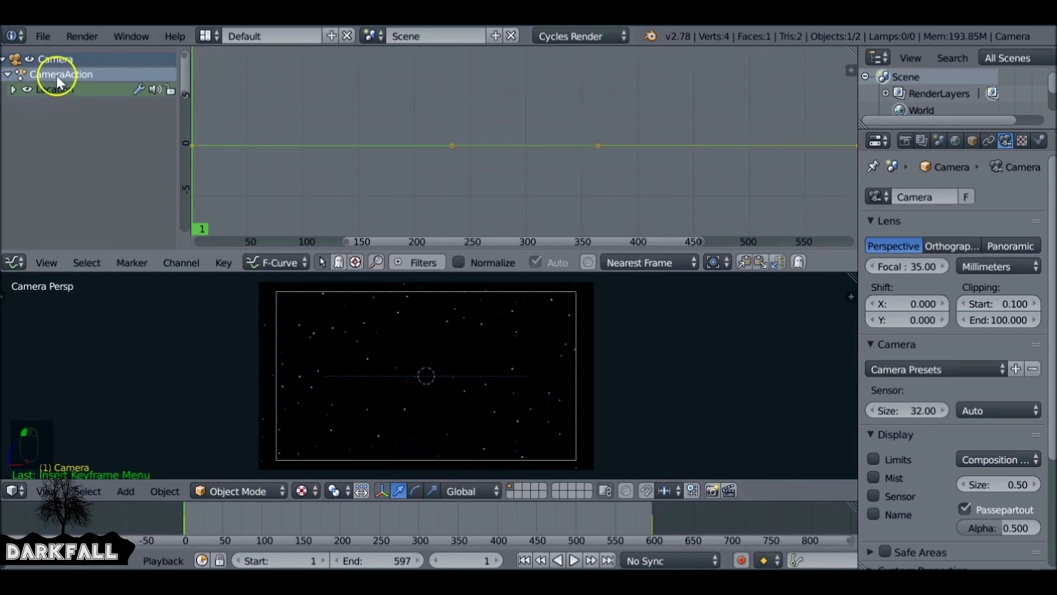
pyautogui.click(56, 89)
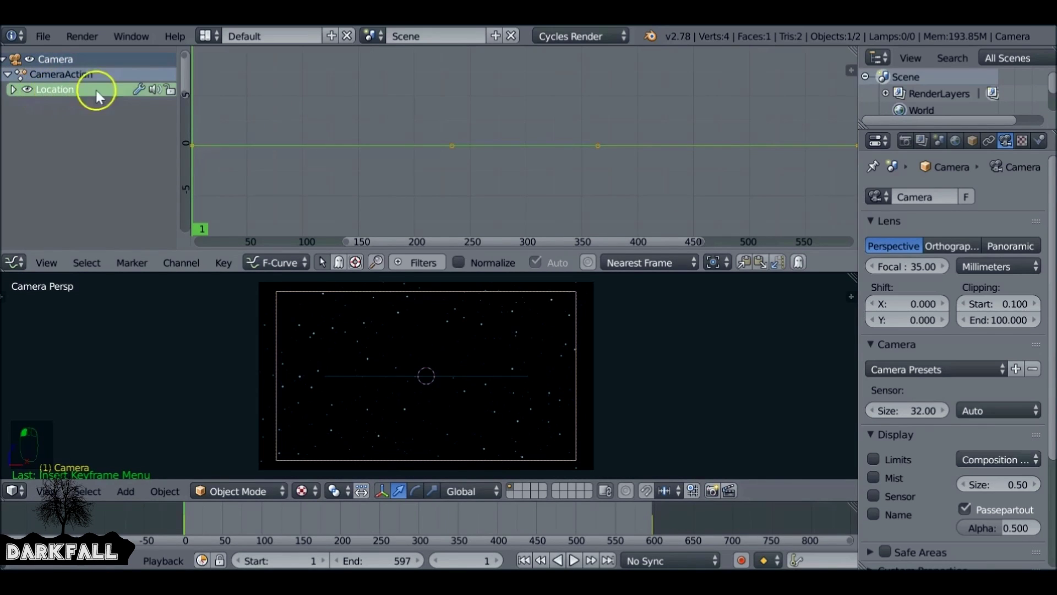
pyautogui.click(13, 89)
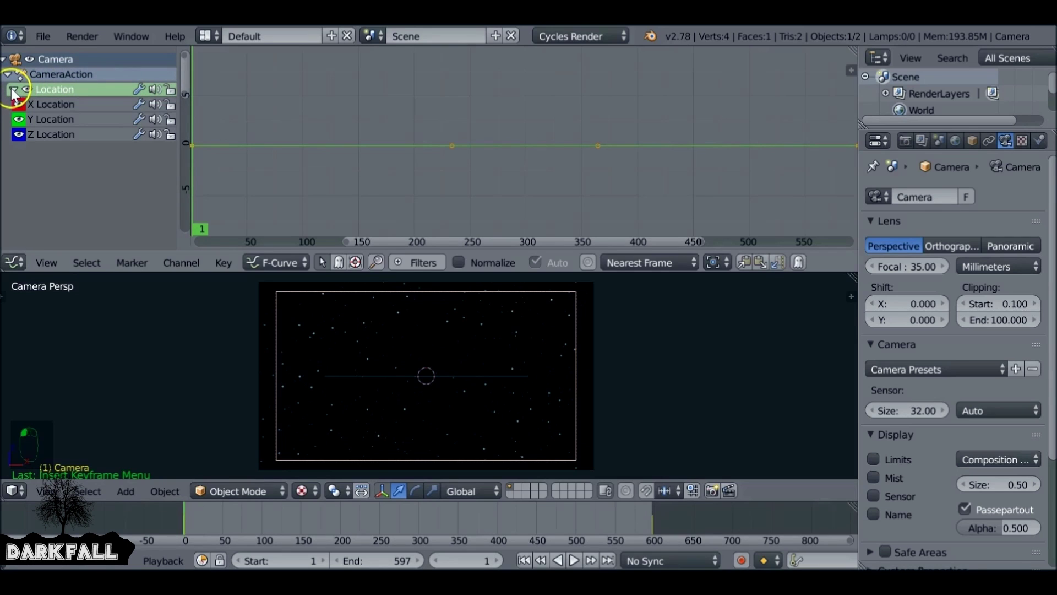
# Step: Go through the camera's X, Y and Z Location channels, briefly hiding the Y curve, and make the X Location curve active
pyautogui.click(42, 104)
pyautogui.click(47, 131)
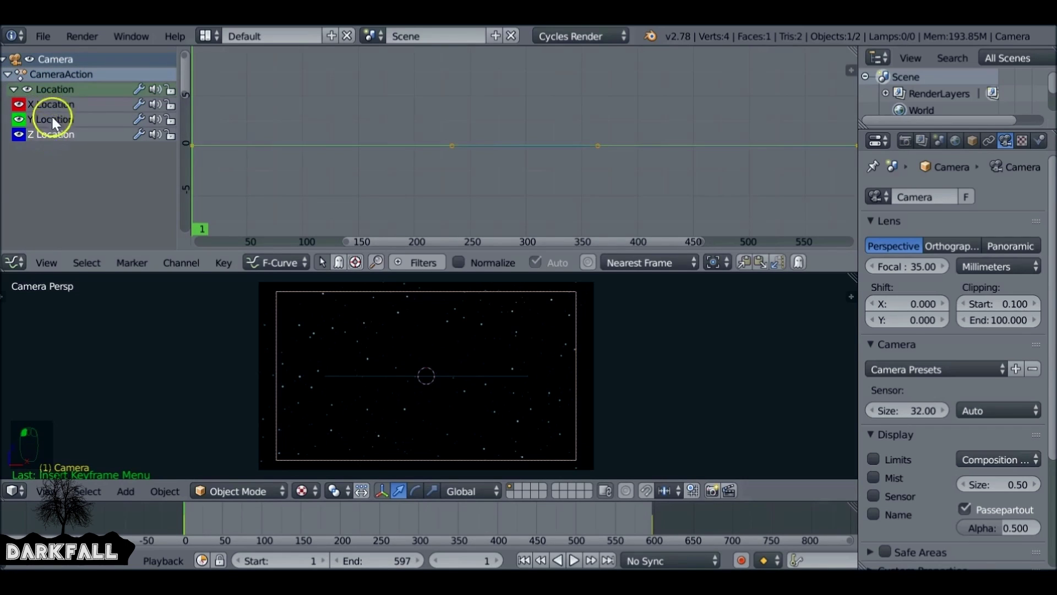
pyautogui.click(78, 104)
pyautogui.click(16, 119)
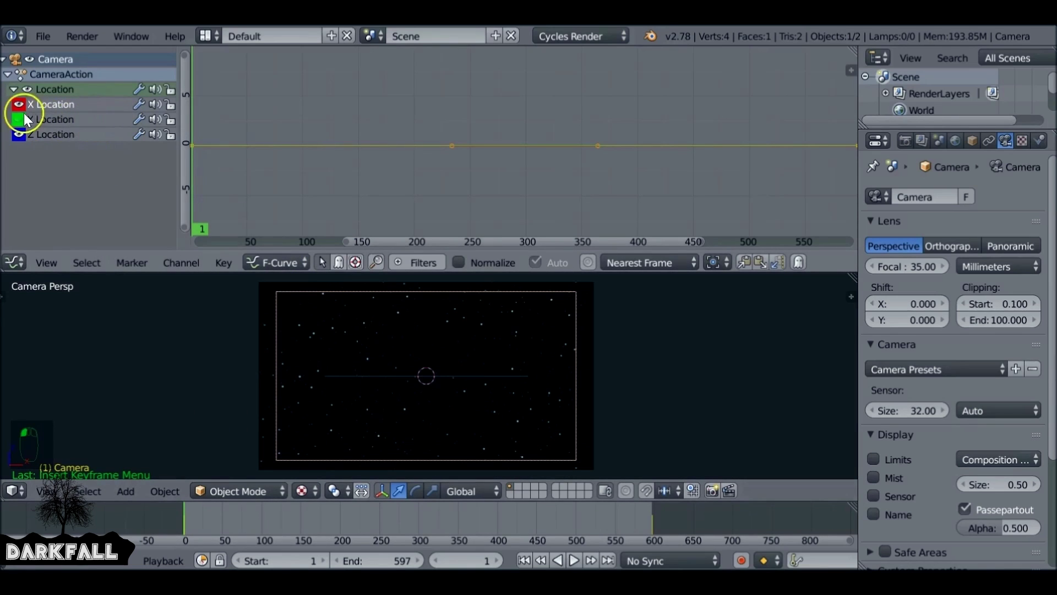
pyautogui.click(19, 119)
pyautogui.click(56, 135)
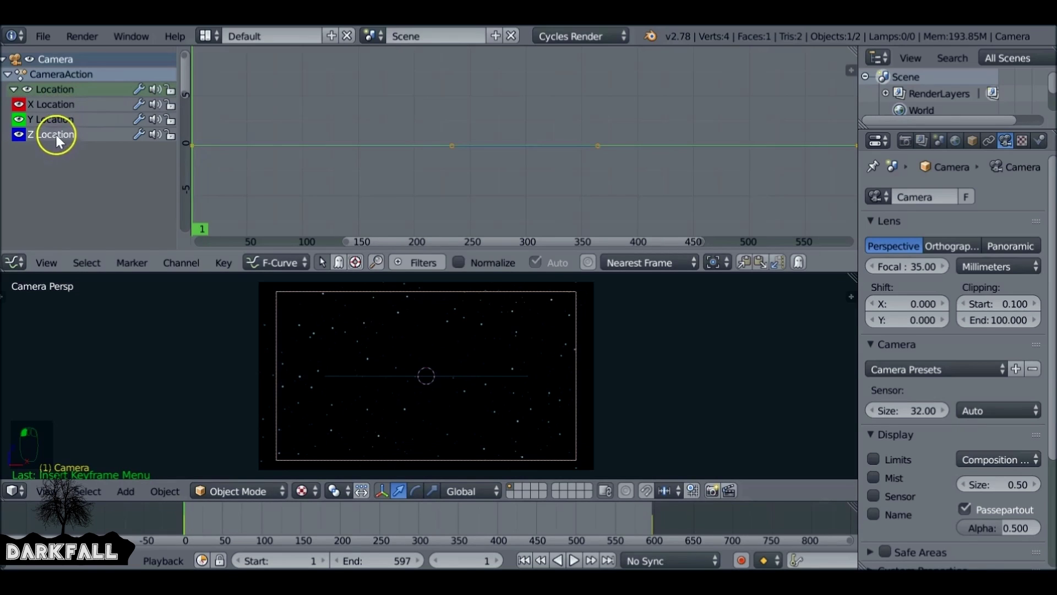
pyautogui.click(333, 154)
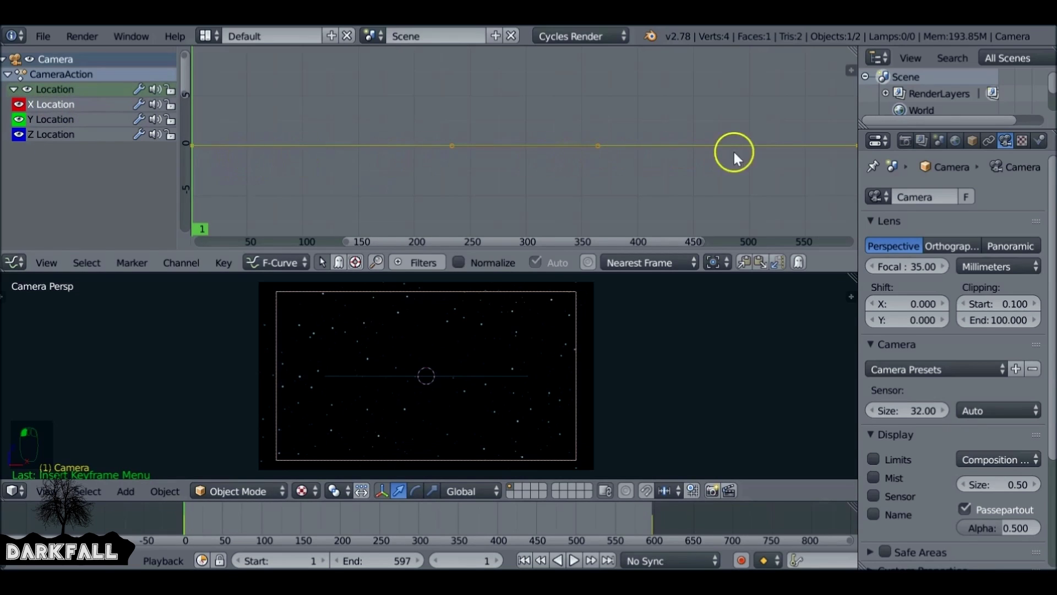
# Step: Add a Noise modifier to the camera's X Location F-curve
pyautogui.press('n')
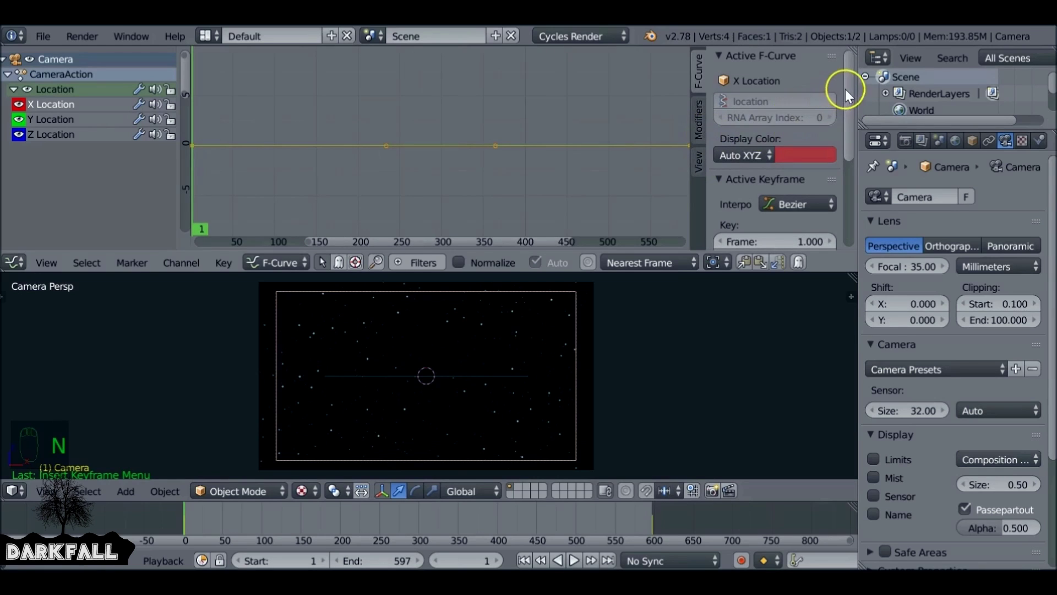
pyautogui.moveTo(845, 89); pyautogui.dragTo(843, 119)
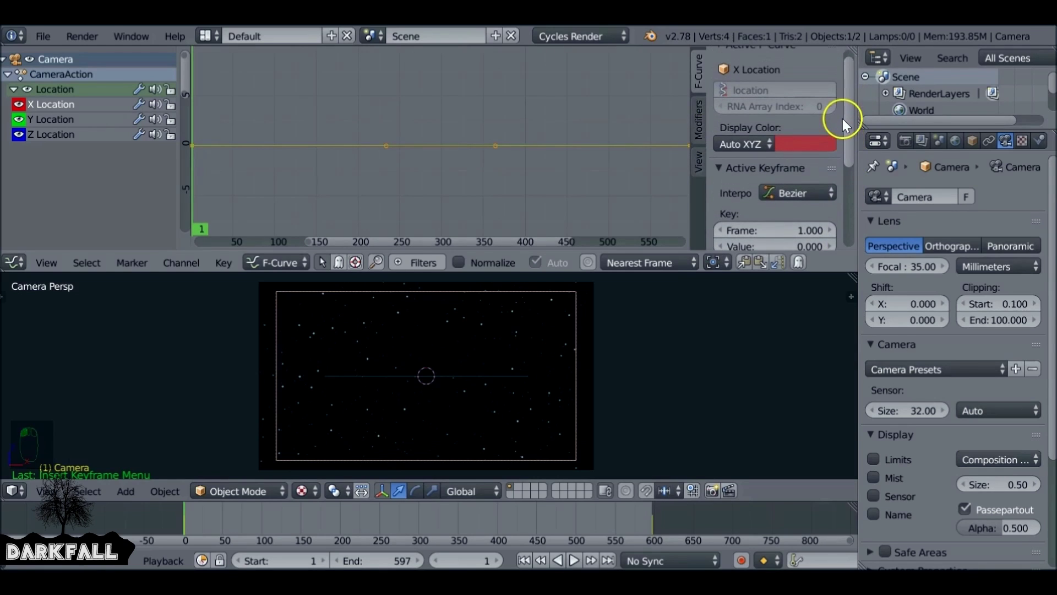
pyautogui.click(699, 117)
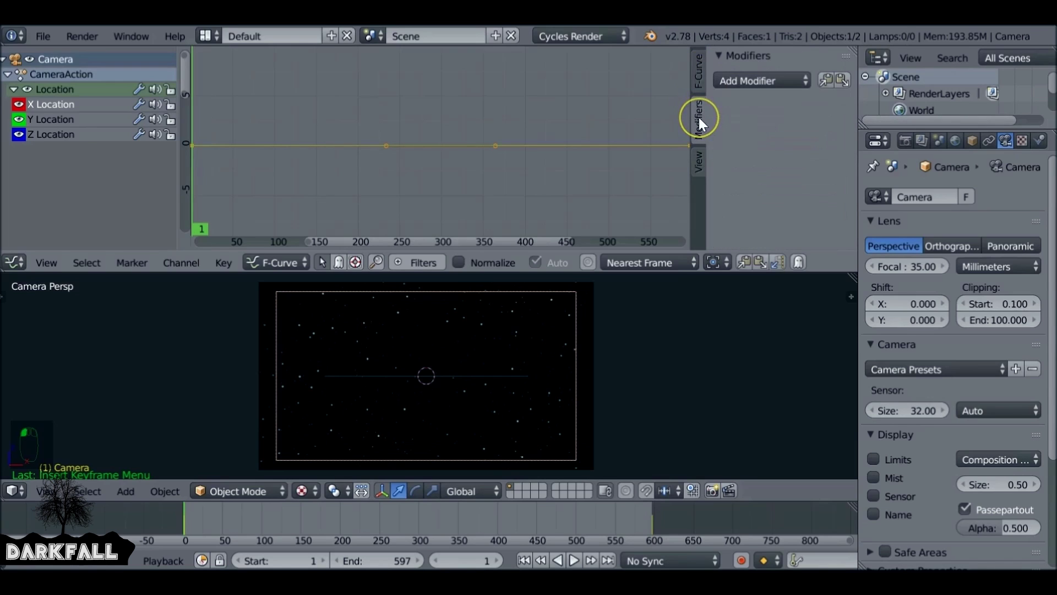
pyautogui.click(761, 81)
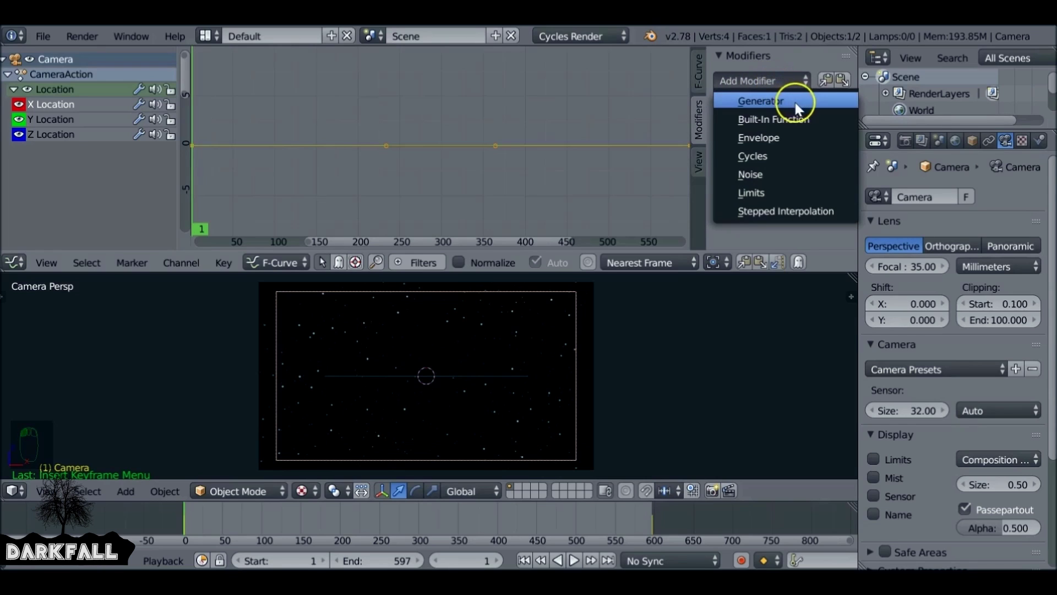
pyautogui.click(768, 174)
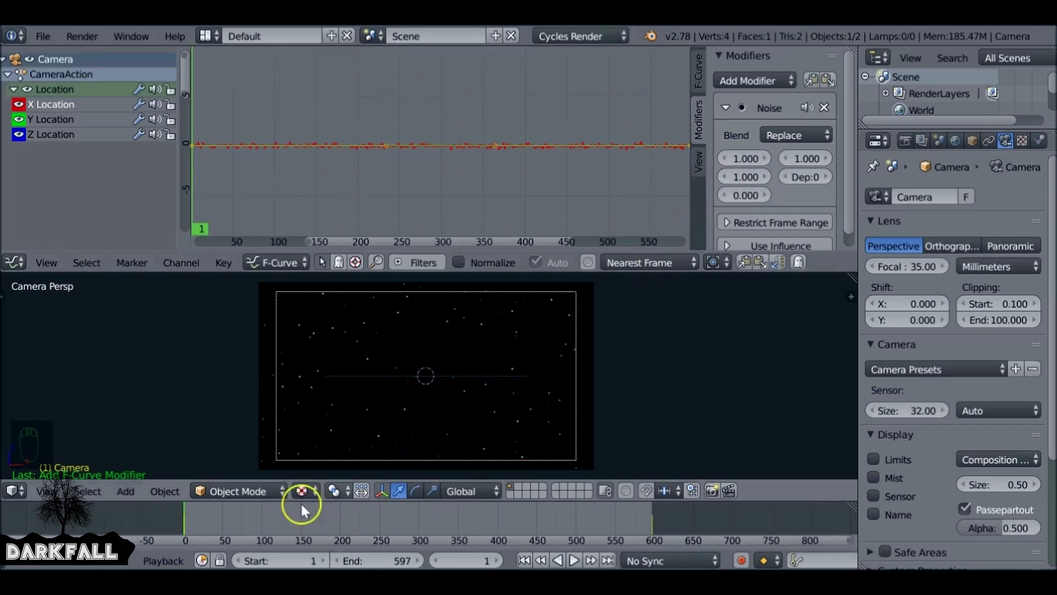
# Step: Scrub the timeline to check the noise's effect on the camera view and return to frame 1
pyautogui.moveTo(185, 520); pyautogui.dragTo(595, 547)
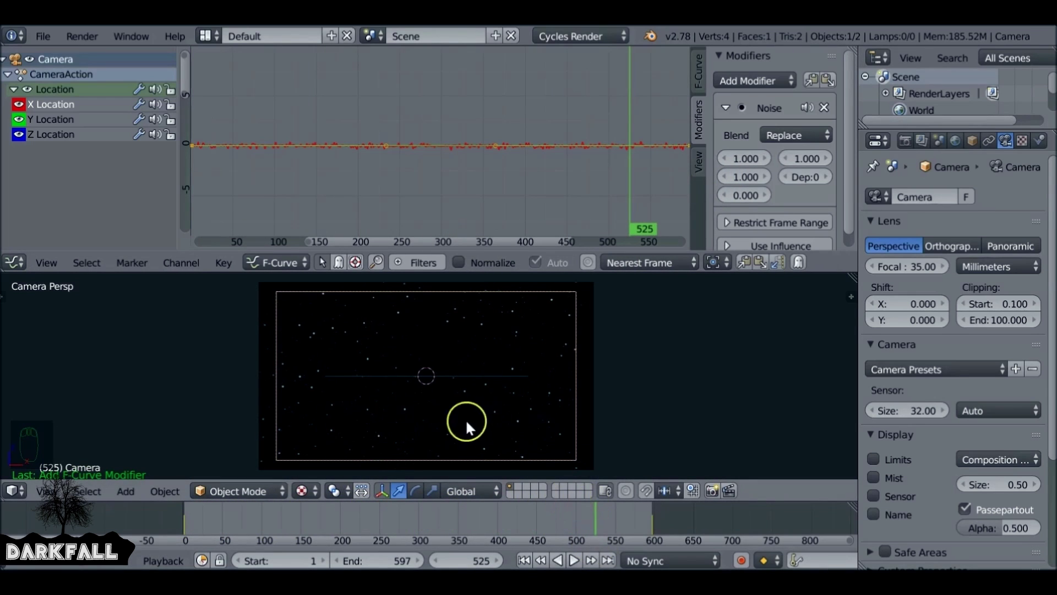
pyautogui.moveTo(596, 519); pyautogui.dragTo(498, 507)
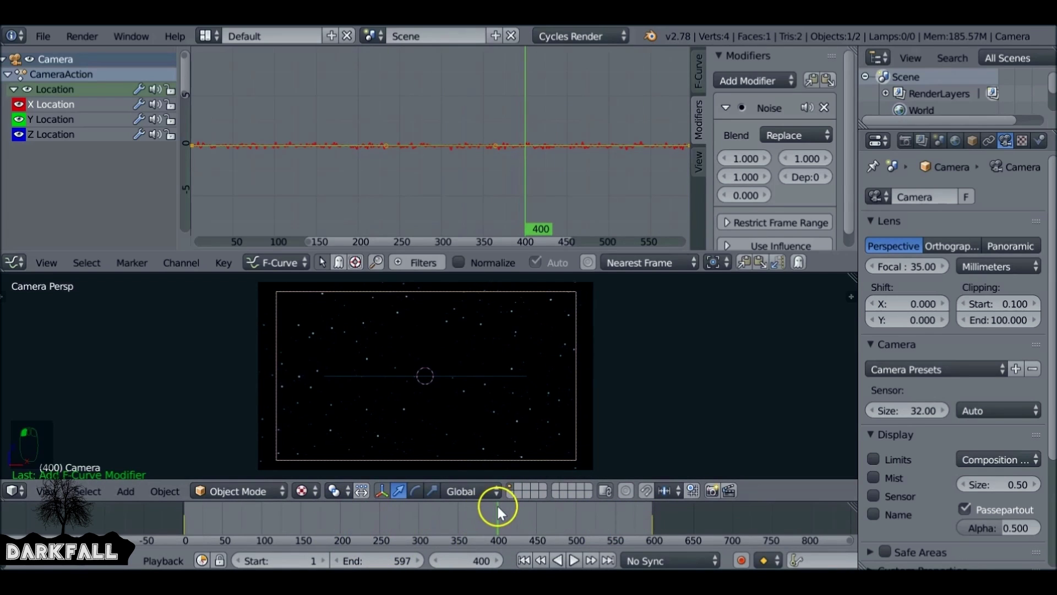
pyautogui.hotkey('shift', 'Left')
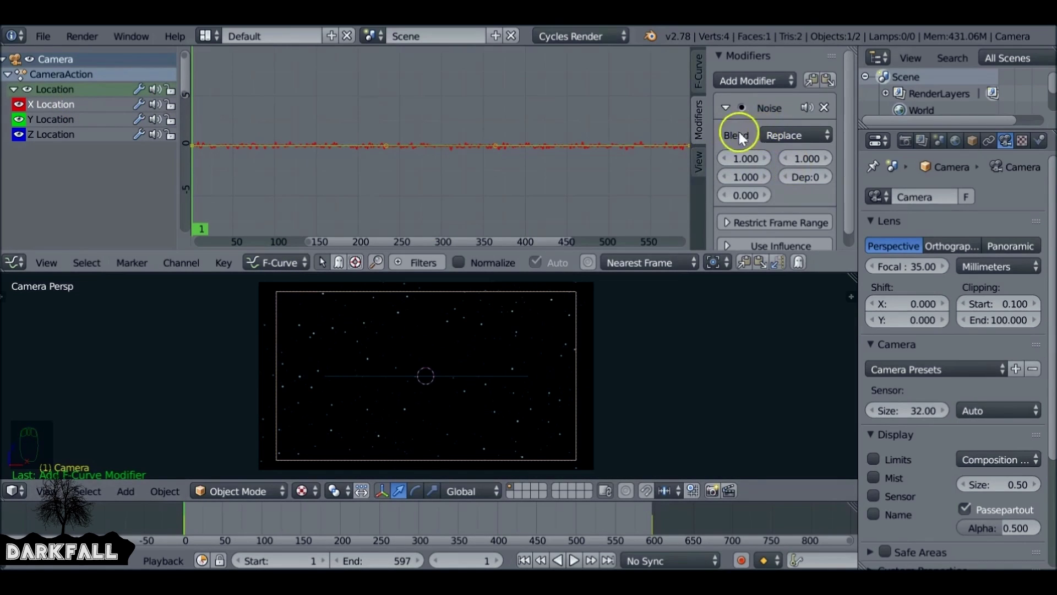
# Step: Enable Restrict Frame Range on the X Location Noise modifier and set its start frame to 25
pyautogui.moveTo(692, 163); pyautogui.dragTo(639, 195)
pyautogui.scroll(-1, 845, 138)
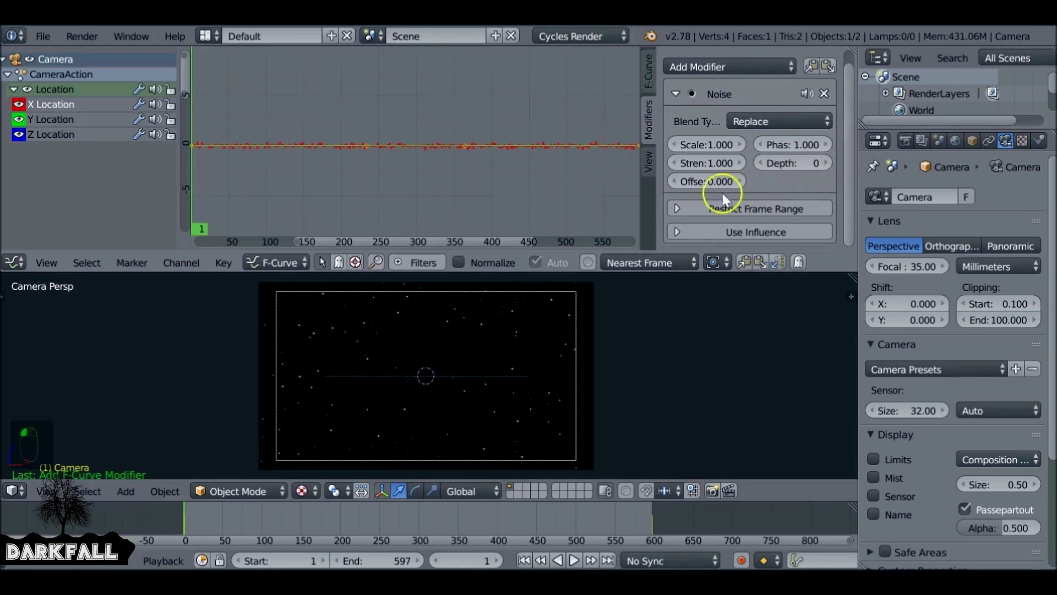
pyautogui.click(681, 208)
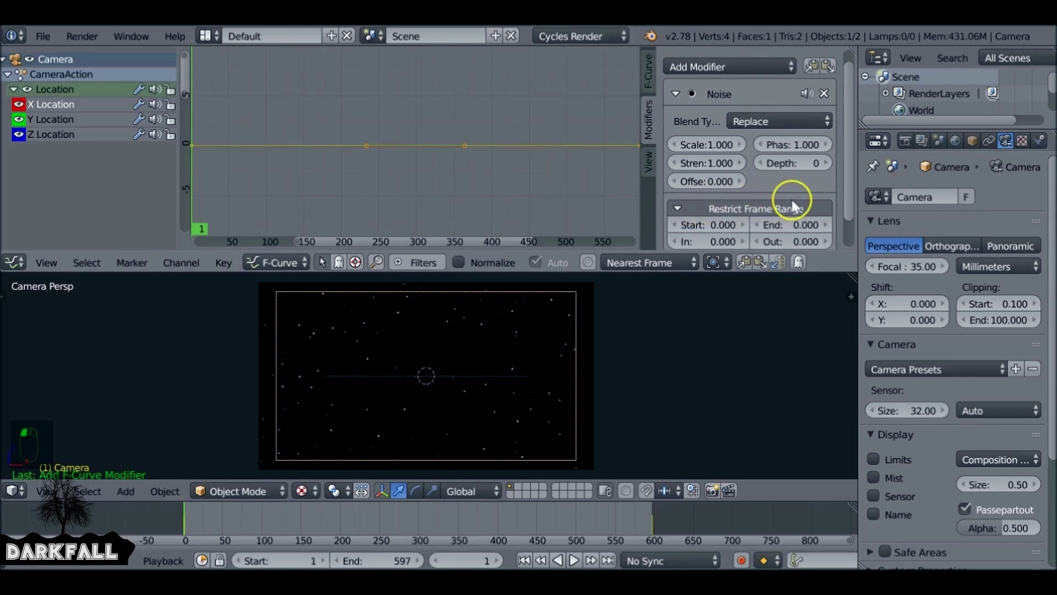
pyautogui.moveTo(848, 179); pyautogui.dragTo(844, 197)
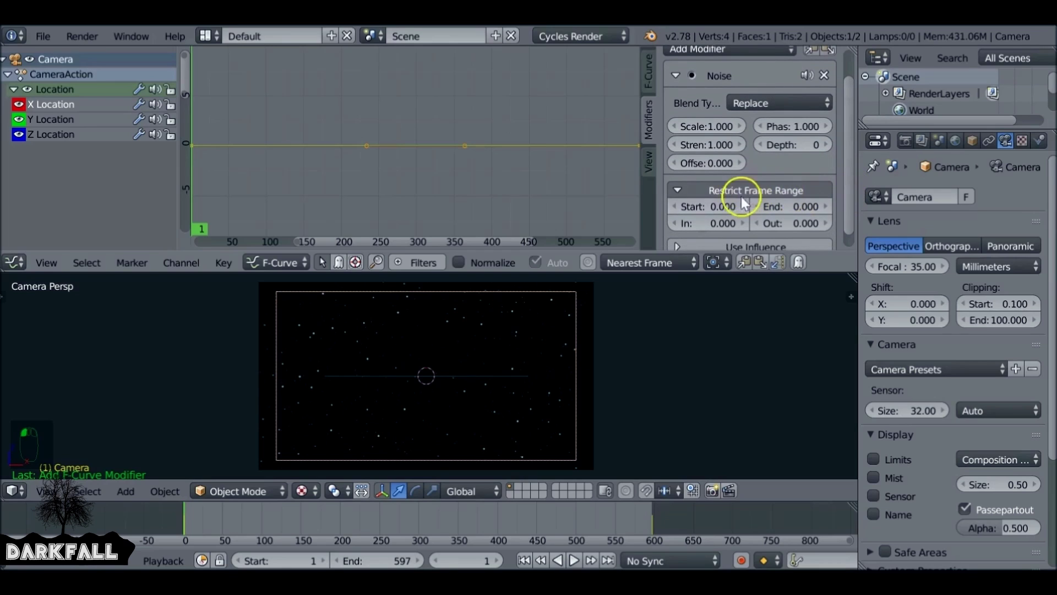
pyautogui.click(712, 208)
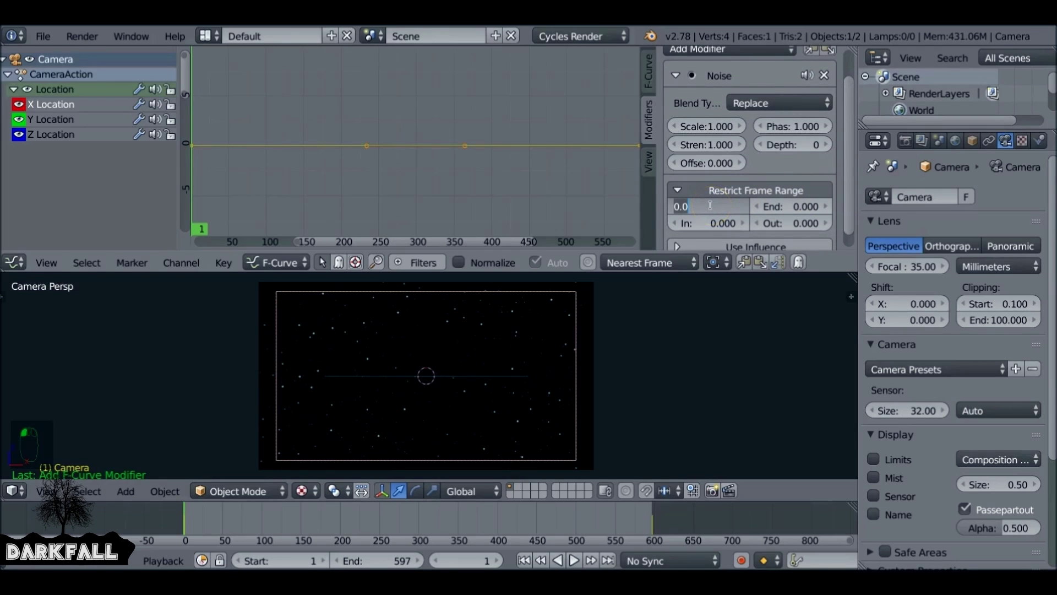
pyautogui.write('25')
pyautogui.press('Return')
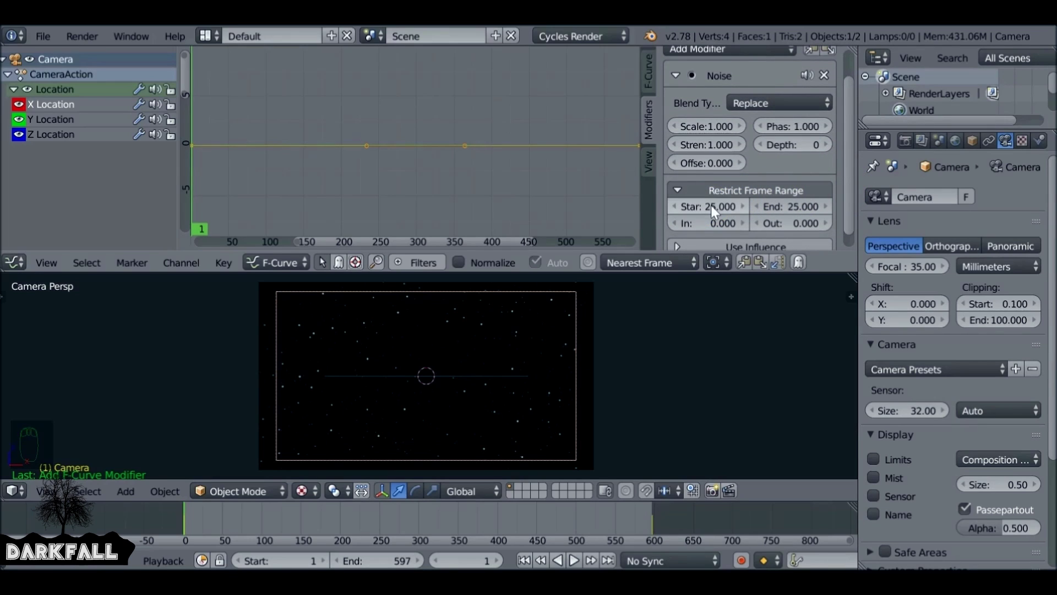
# Step: Set the end frame of the Noise modifier's restricted range to 650
pyautogui.click(800, 207)
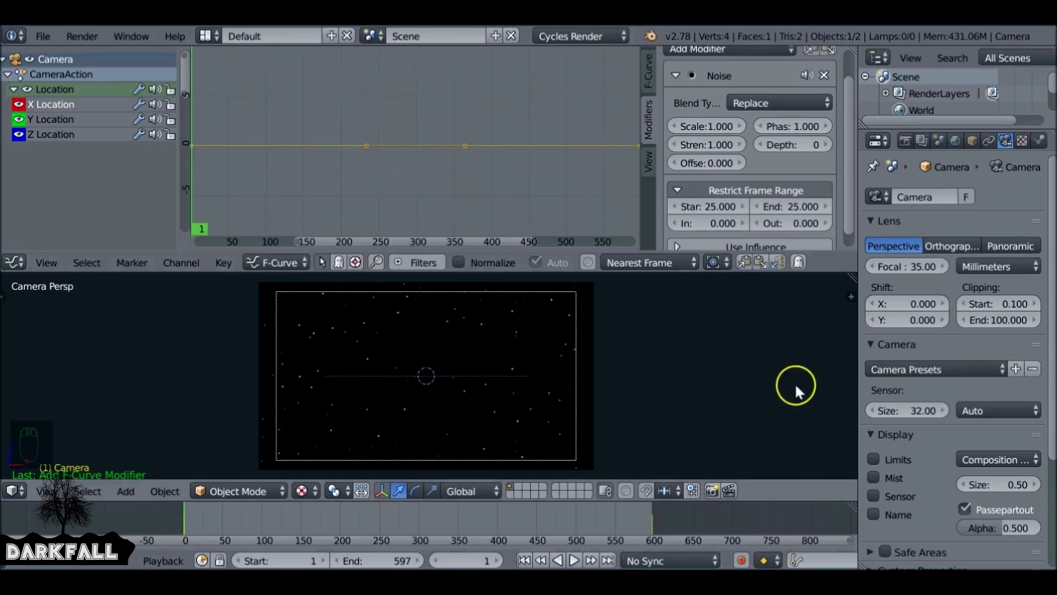
pyautogui.click(781, 208)
pyautogui.write('650')
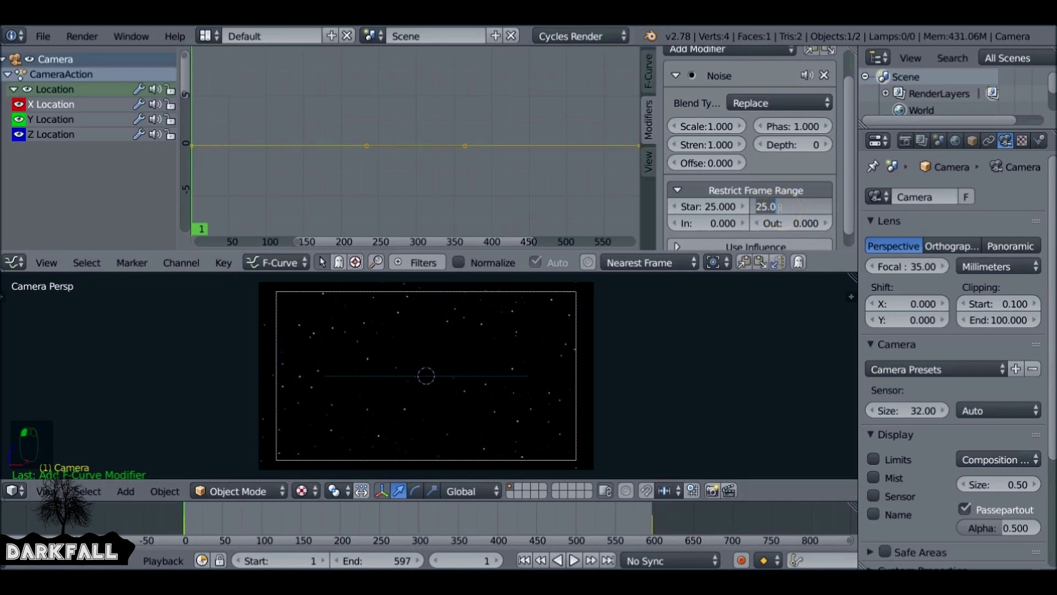
pyautogui.press('Return')
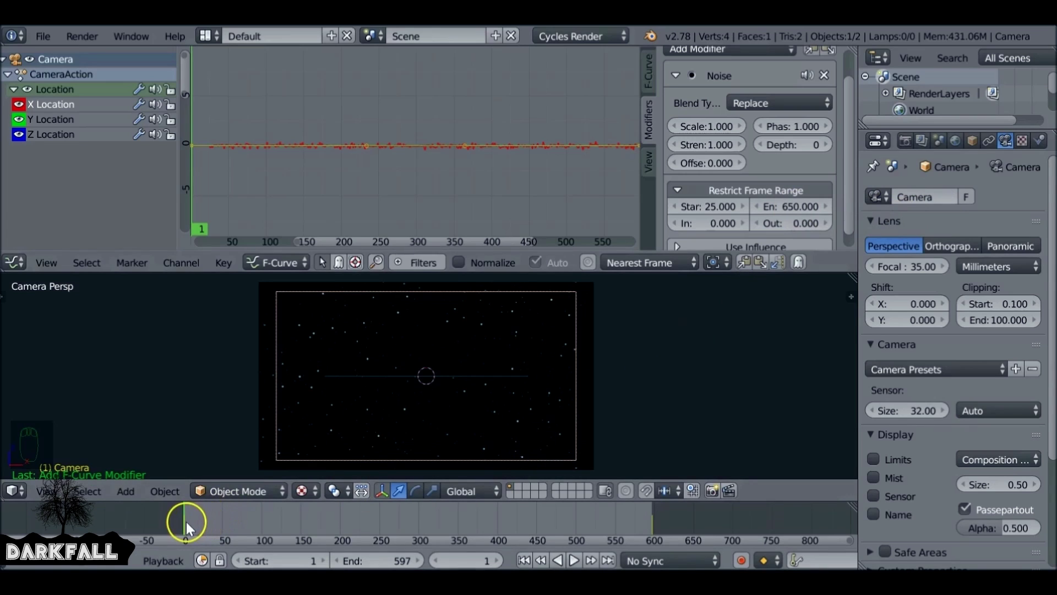
# Step: Scrub the opening frames to check the onset of the shake and set the Noise modifier's start frame to 30
pyautogui.moveTo(186, 521); pyautogui.dragTo(209, 523)
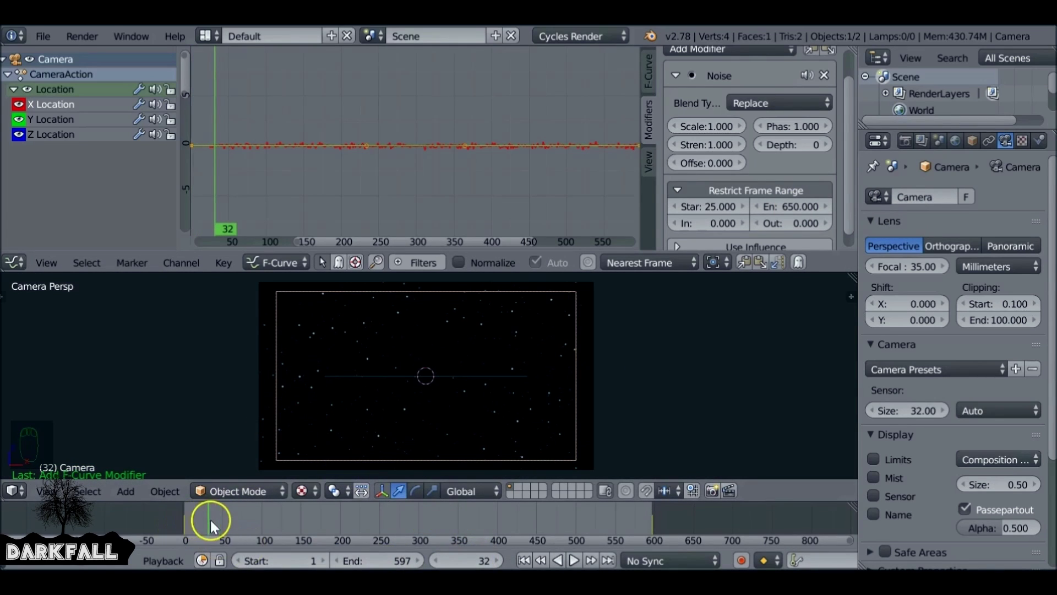
pyautogui.moveTo(211, 520)
pyautogui.mouseDown()
pyautogui.moveTo(425, 520)
pyautogui.moveTo(194, 526)
pyautogui.mouseUp()
pyautogui.click(716, 207)
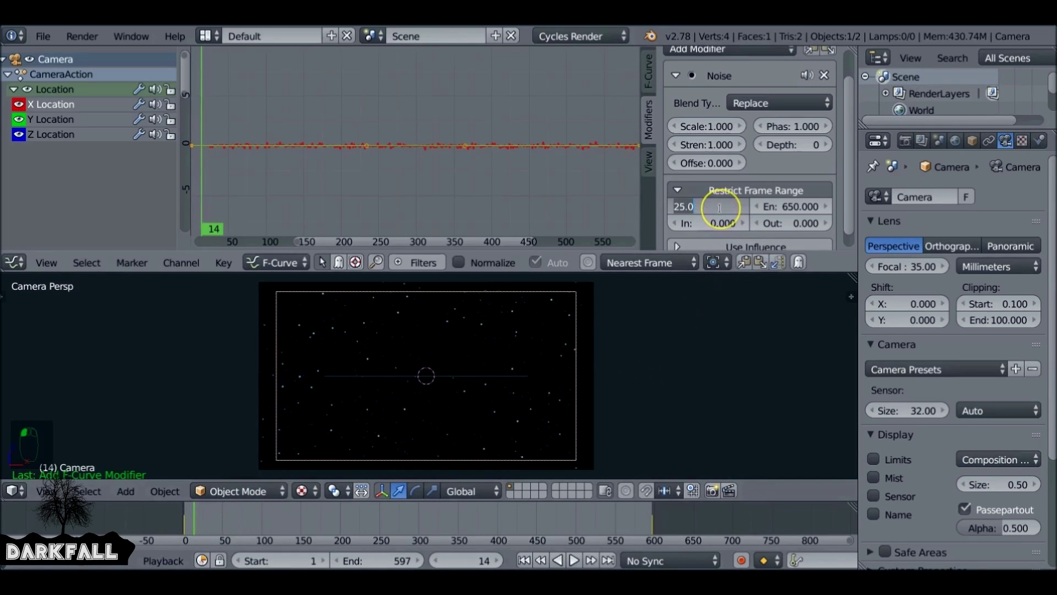
pyautogui.write('30')
pyautogui.press('Return')
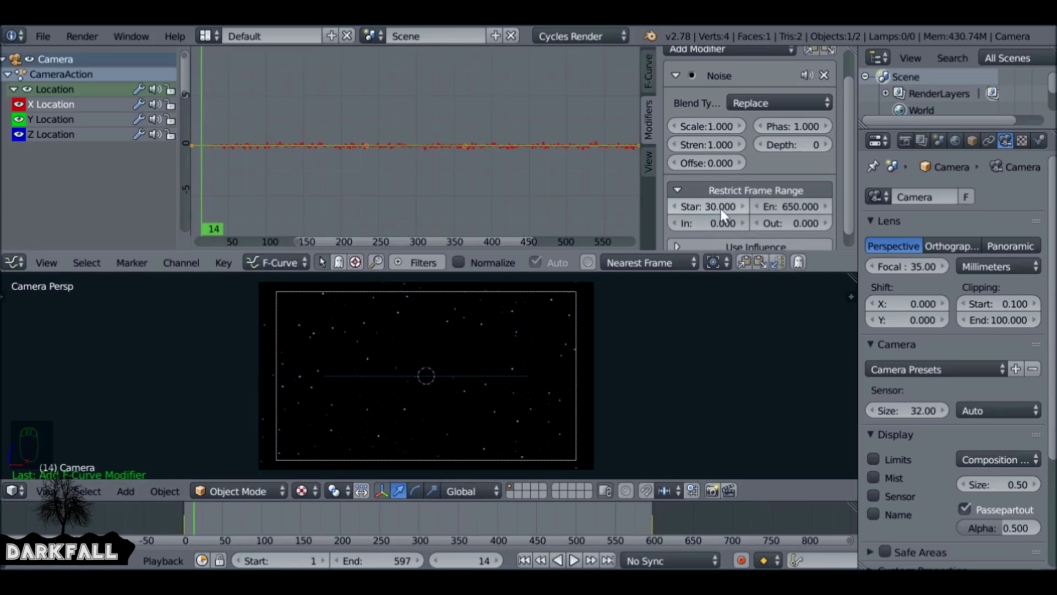
# Step: Scrub further along the timeline and set the Noise modifier's blend-in length to 80 frames
pyautogui.moveTo(195, 517); pyautogui.dragTo(299, 522)
pyautogui.scroll(-1, 706, 223)
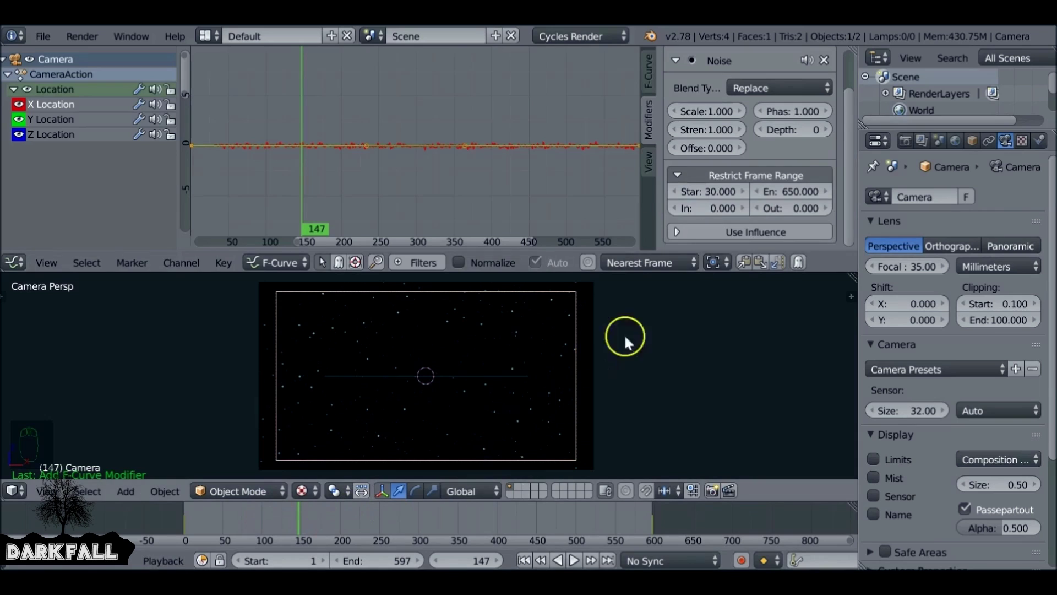
pyautogui.click(714, 208)
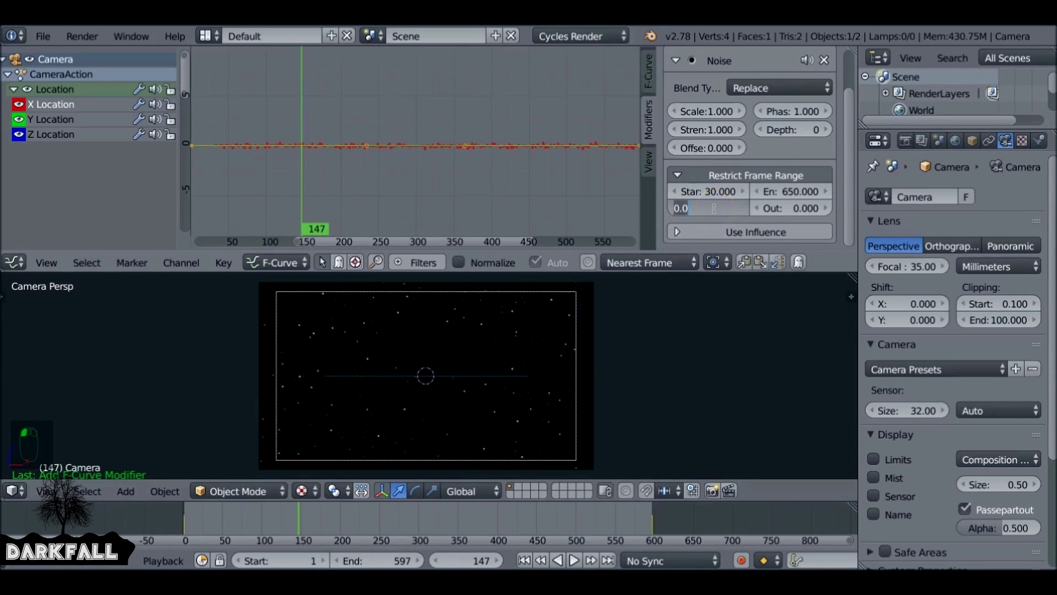
pyautogui.write('80')
pyautogui.press('Return')
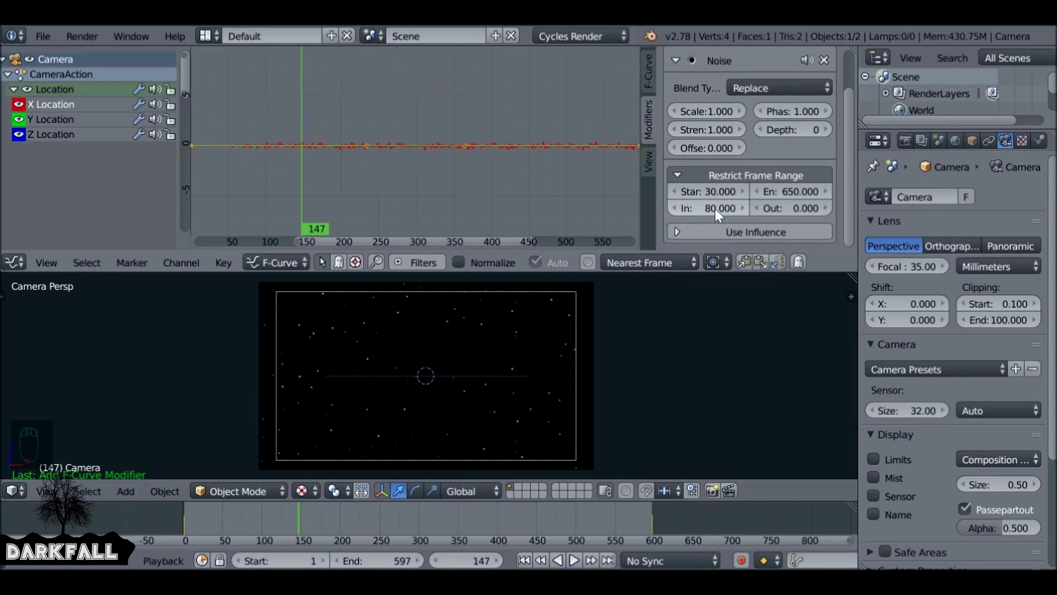
# Step: Preview the animation, examine the start of the noise curve up close, and return to frame 1
pyautogui.click(196, 522)
pyautogui.hotkey('alt', 'a')
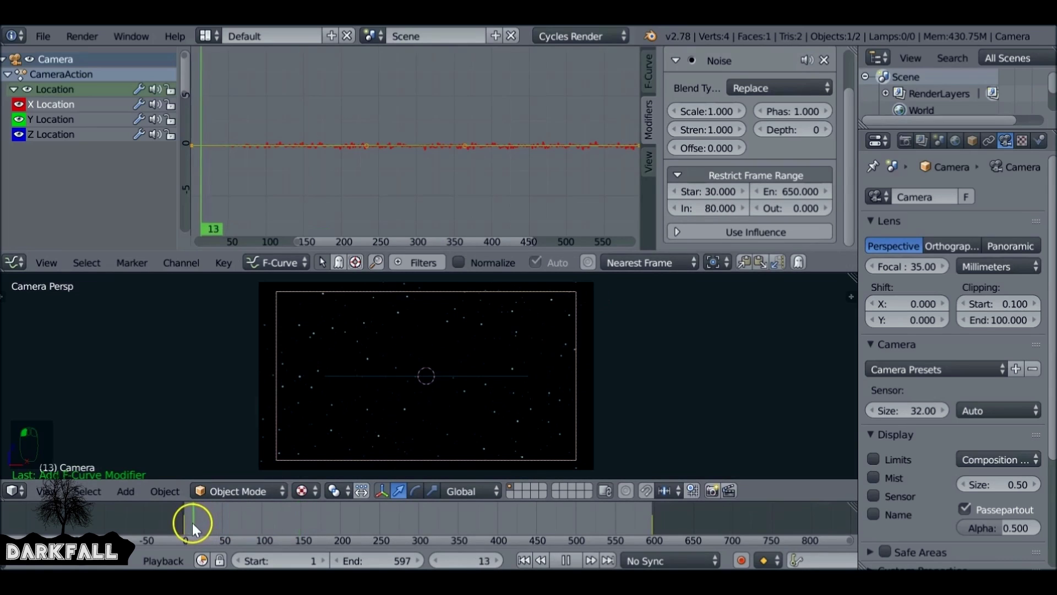
pyautogui.moveTo(192, 523); pyautogui.dragTo(431, 516)
pyautogui.hotkey('alt', 'a')
pyautogui.moveTo(319, 104); pyautogui.dragTo(490, 176, button='middle')
pyautogui.scroll(3, 479, 131)
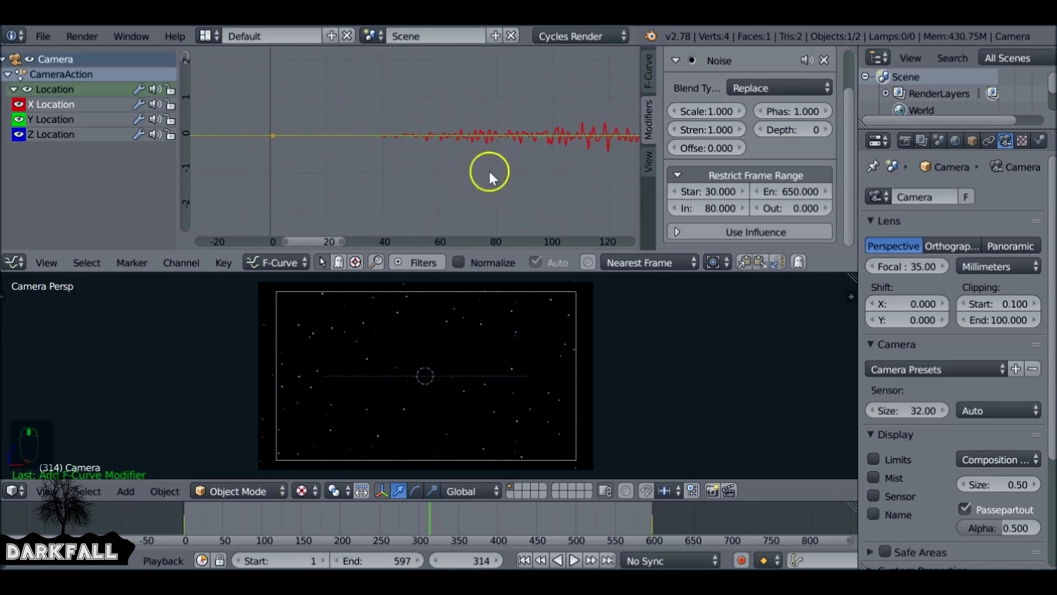
pyautogui.click(524, 560)
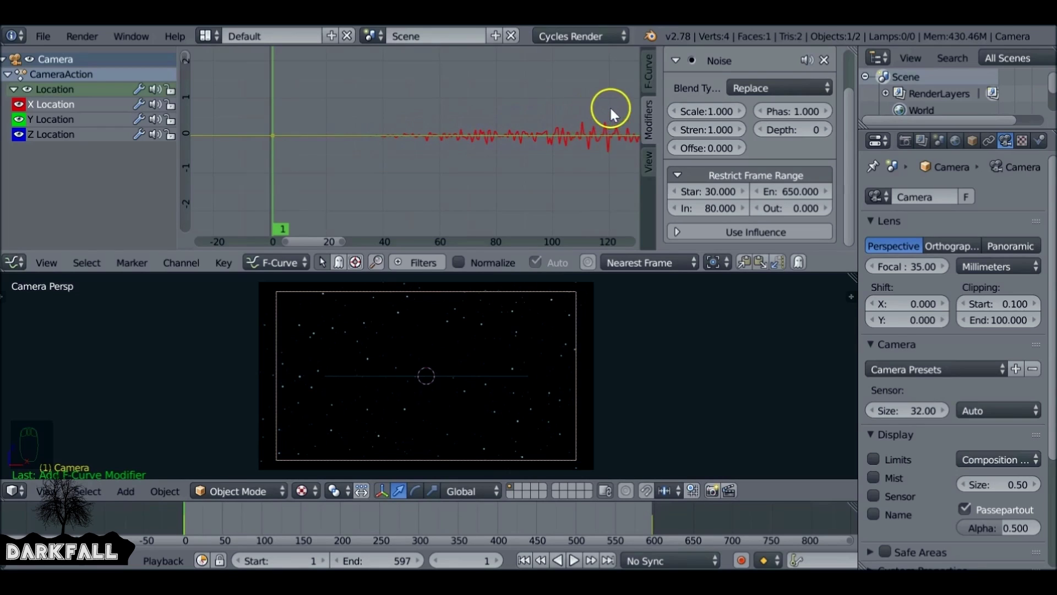
# Step: Set the Noise modifier's blend-in length to 100 frames
pyautogui.click(717, 207)
pyautogui.write('100')
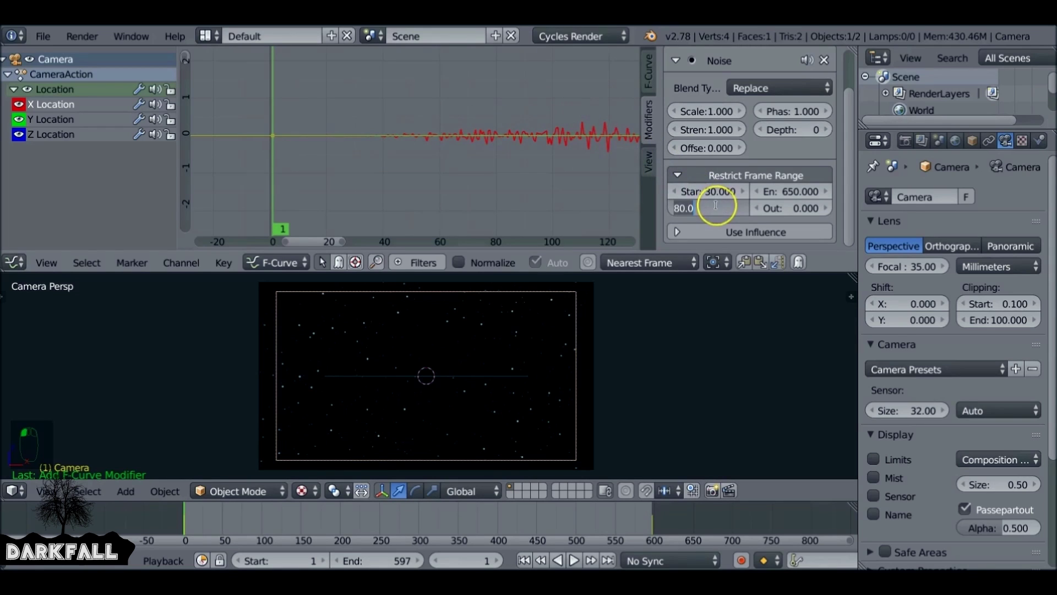
pyautogui.press('Return')
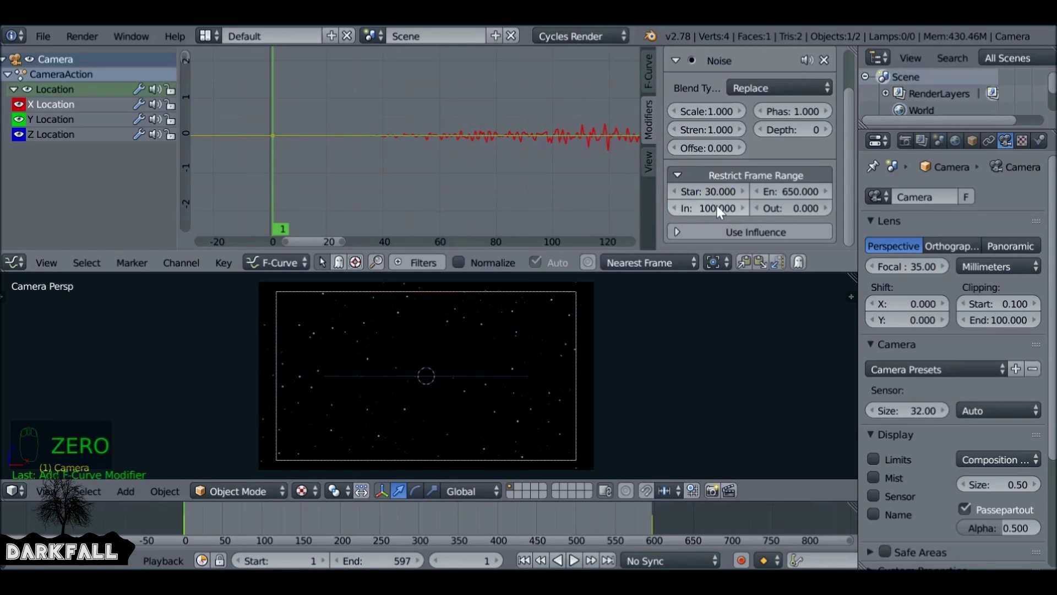
# Step: Scrub the timeline and play the animation from frame 1 to review how the camera shake builds up
pyautogui.moveTo(187, 519); pyautogui.dragTo(329, 514)
pyautogui.hotkey('alt', 'a')
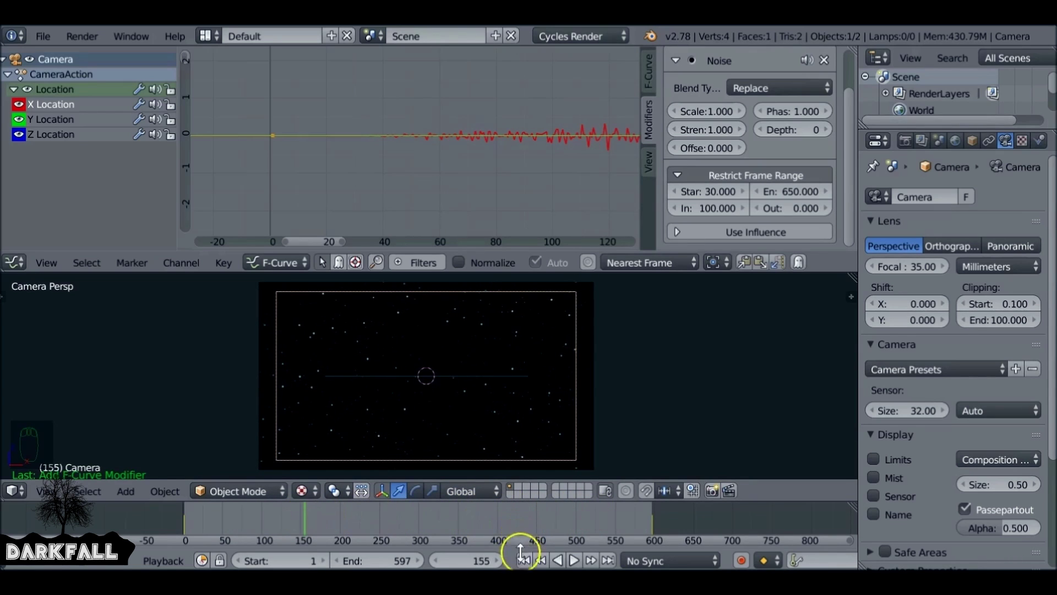
pyautogui.click(523, 560)
pyautogui.hotkey('alt', 'a')
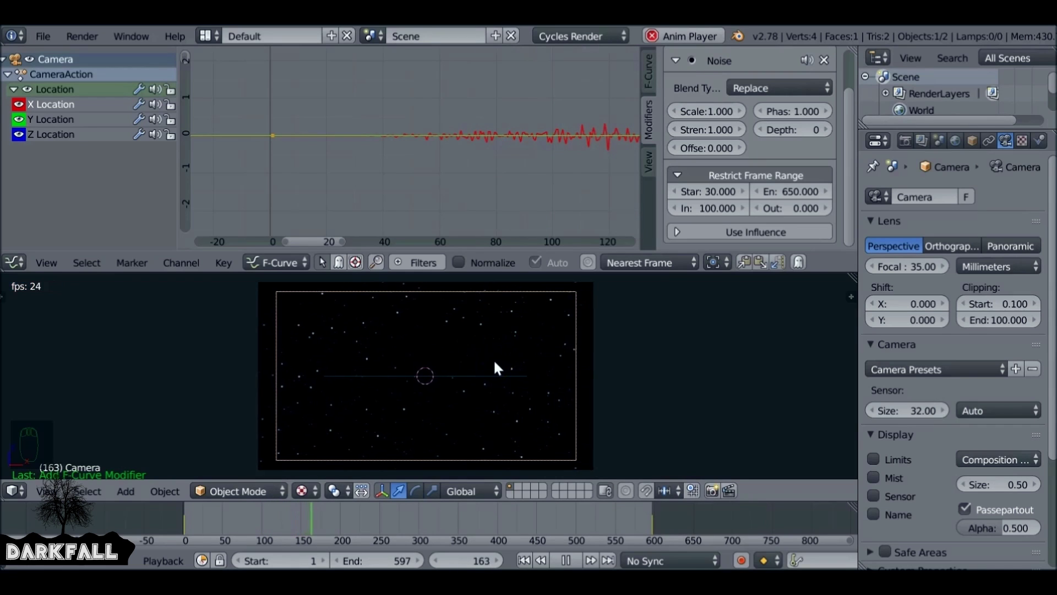
pyautogui.click(526, 509)
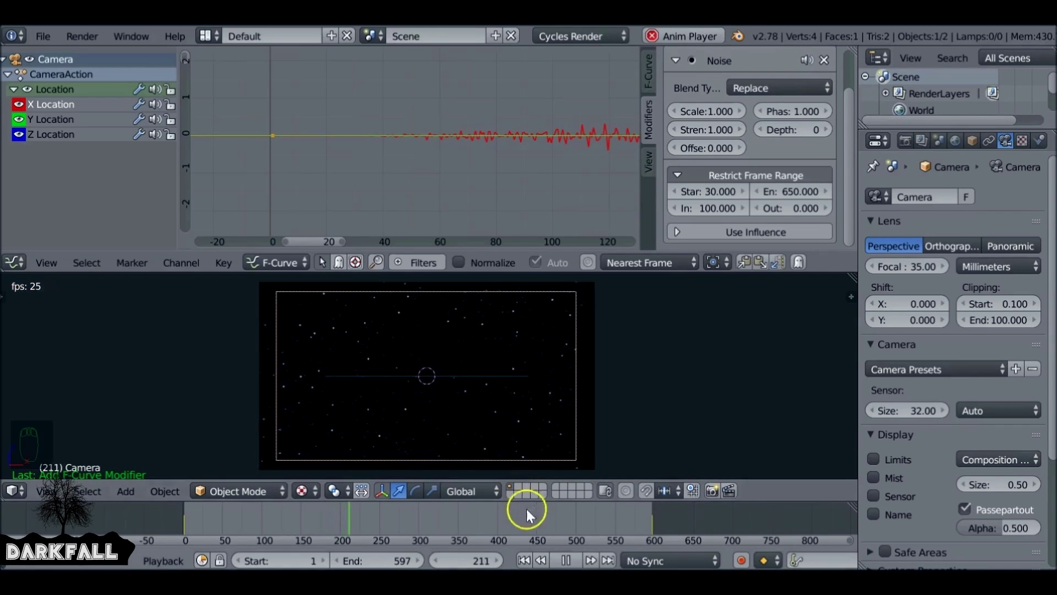
pyautogui.hotkey('alt', 'a')
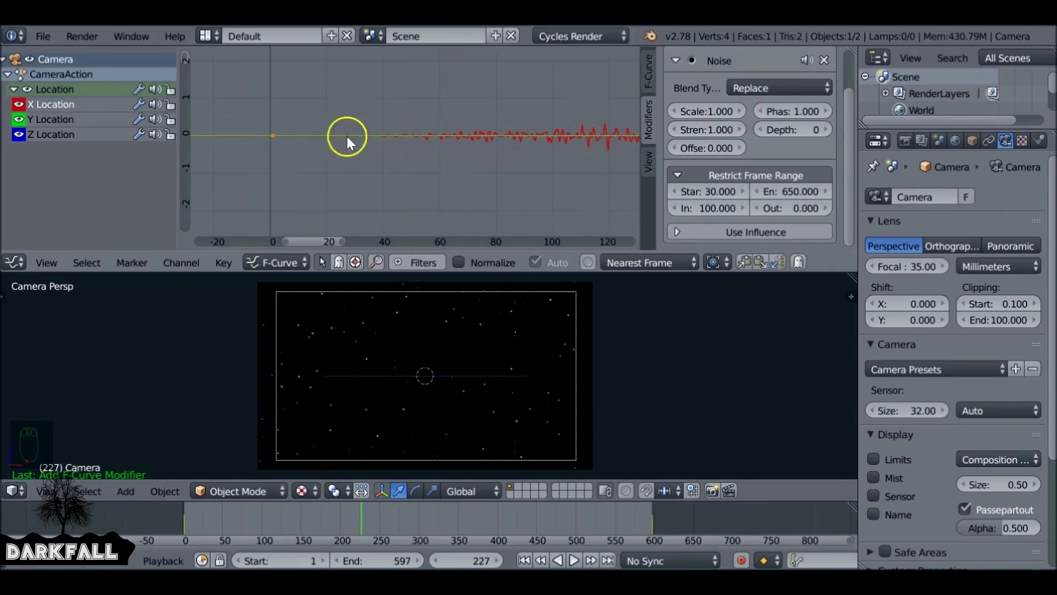
# Step: Raise the Noise modifier's strength to 1.800 and play and scrub the animation to check the stronger shake
pyautogui.click(672, 111)
pyautogui.click(739, 112)
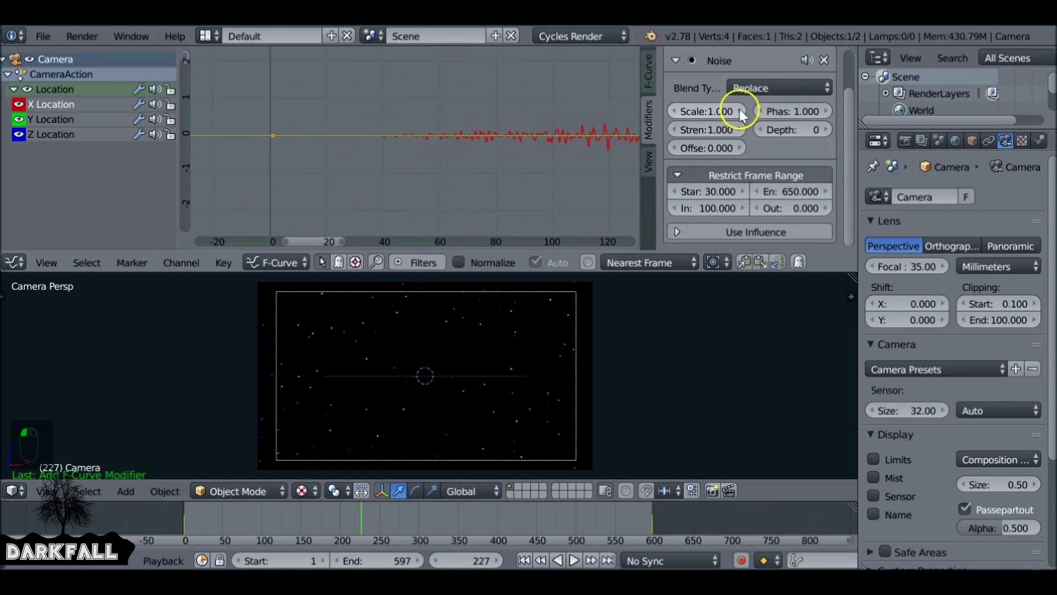
pyautogui.click(739, 130)
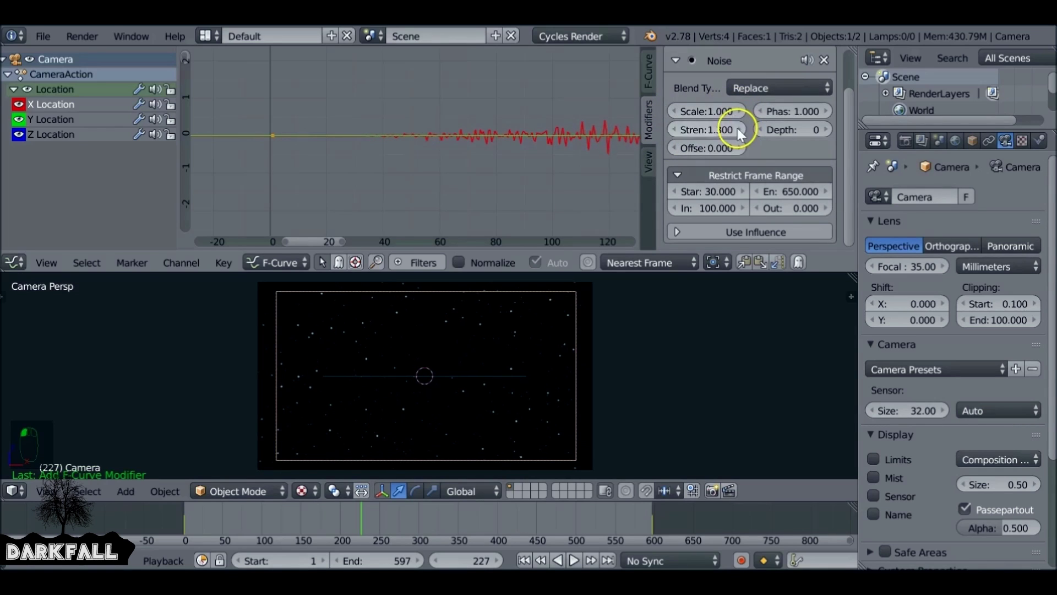
pyautogui.click(740, 131)
pyautogui.click(740, 130)
pyautogui.click(740, 131)
pyautogui.click(740, 131)
pyautogui.click(739, 130)
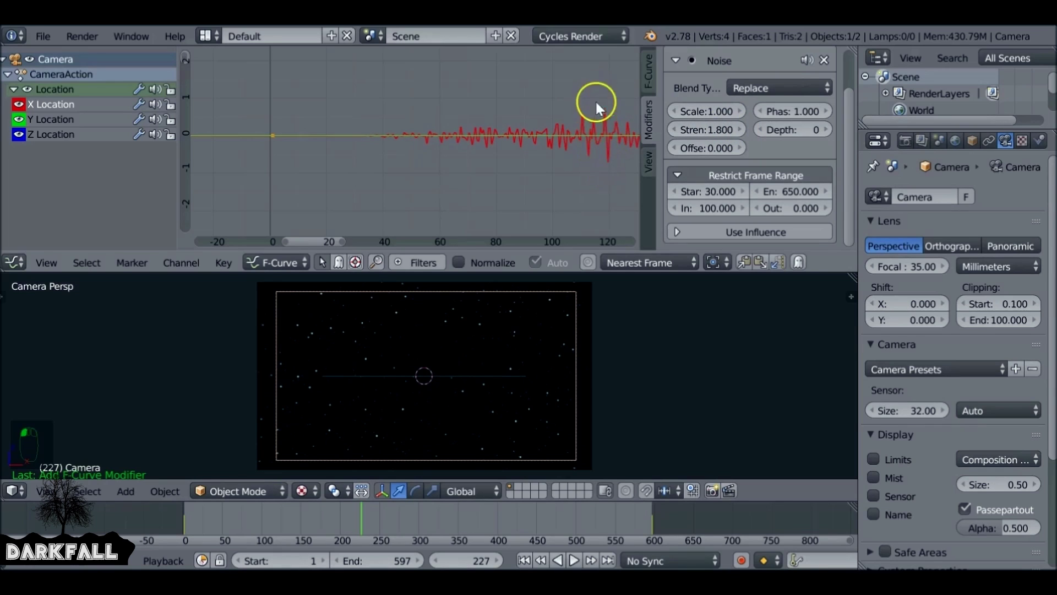
pyautogui.hotkey('alt', 'a')
pyautogui.moveTo(373, 540); pyautogui.dragTo(332, 505)
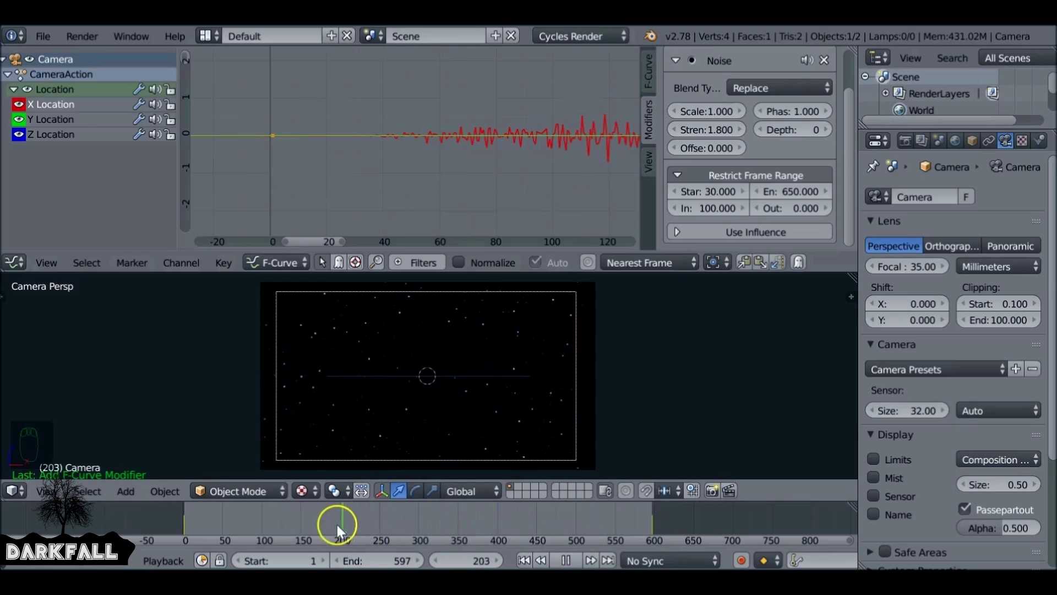
# Step: Stop the playback and lower the X Location Noise modifier's strength to 1.300
pyautogui.moveTo(337, 524); pyautogui.dragTo(477, 510)
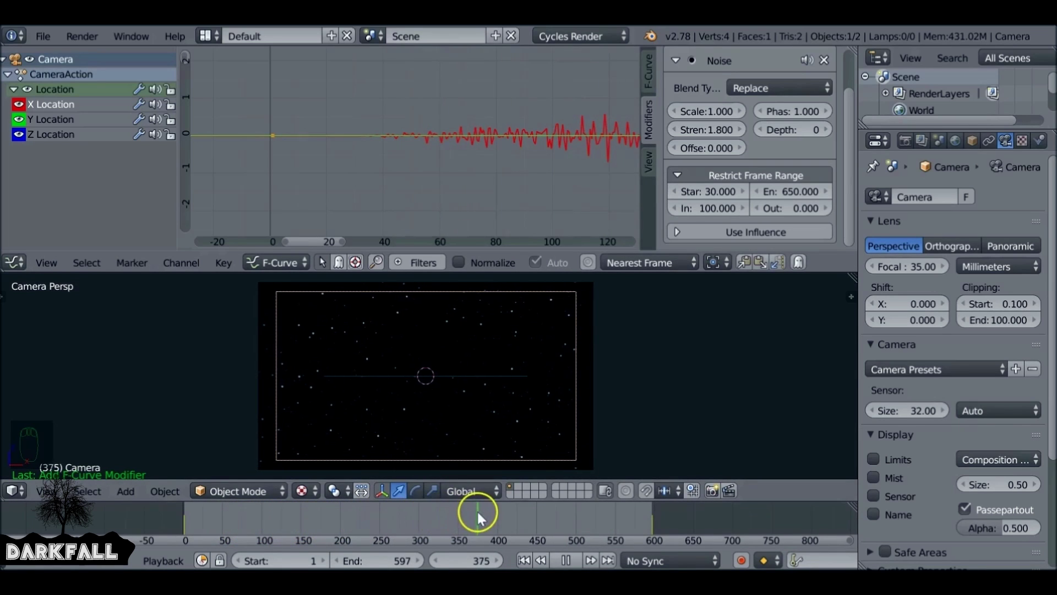
pyautogui.hotkey('alt', 'a')
pyautogui.click(672, 130)
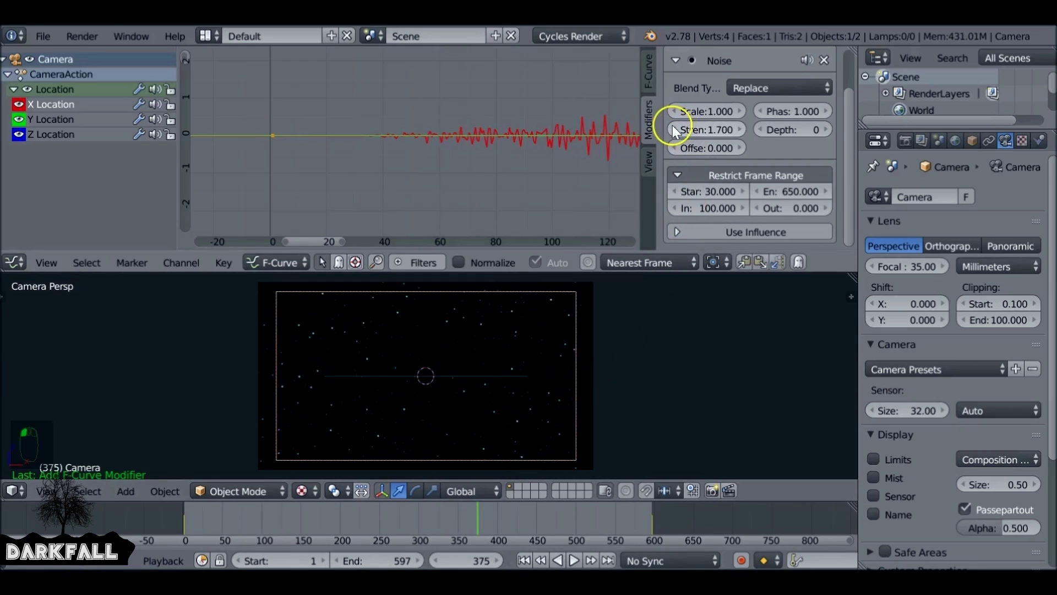
pyautogui.click(673, 130)
pyautogui.click(672, 130)
pyautogui.click(673, 130)
pyautogui.click(672, 130)
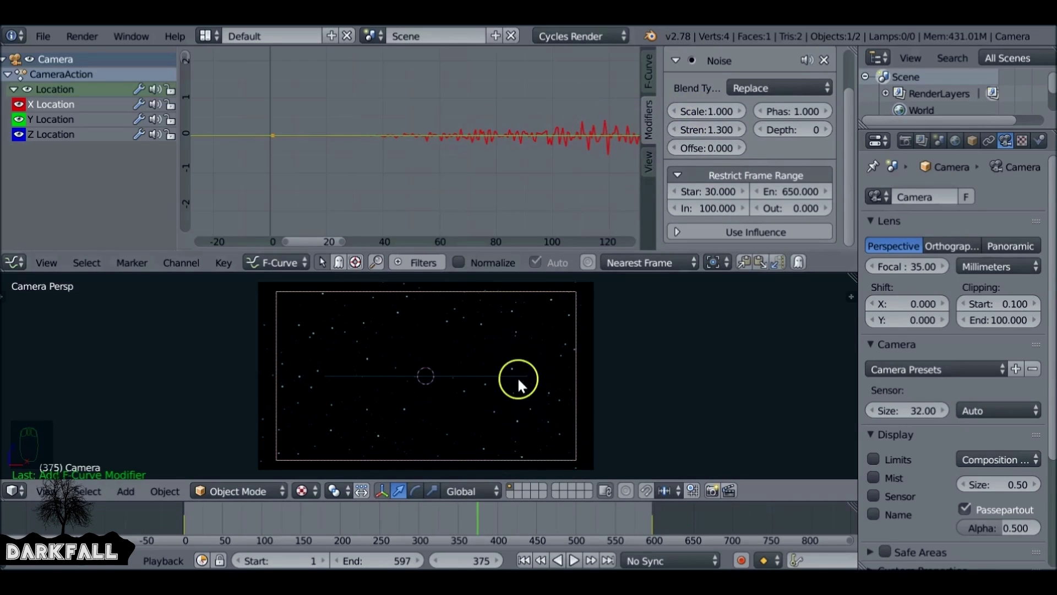
# Step: Copy the X Location curve's Noise modifier onto the Z Location curve and play and scrub the animation to check the shake
pyautogui.moveTo(848, 184); pyautogui.dragTo(804, 90)
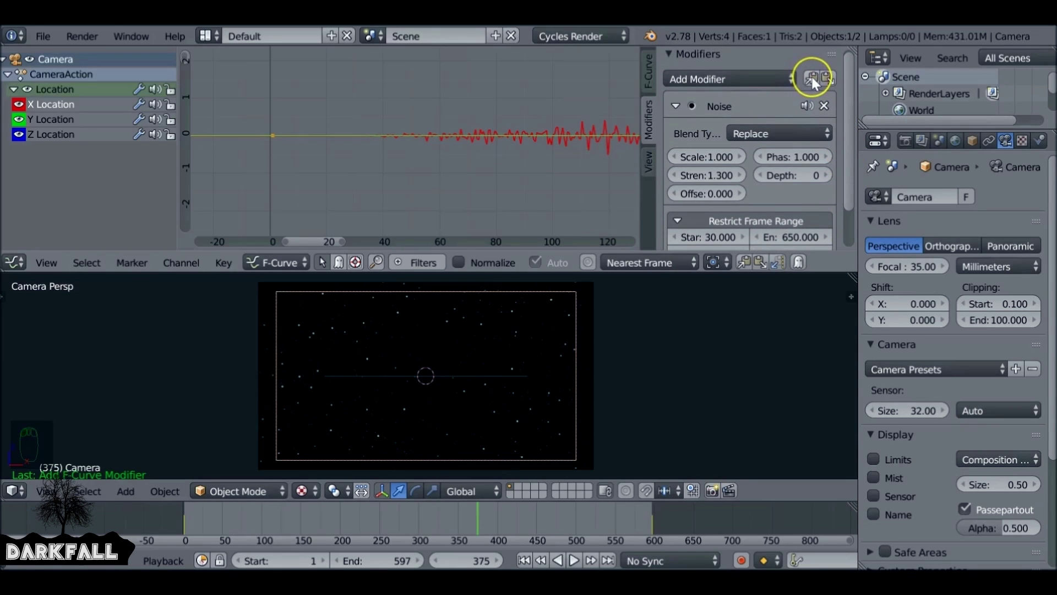
pyautogui.click(811, 78)
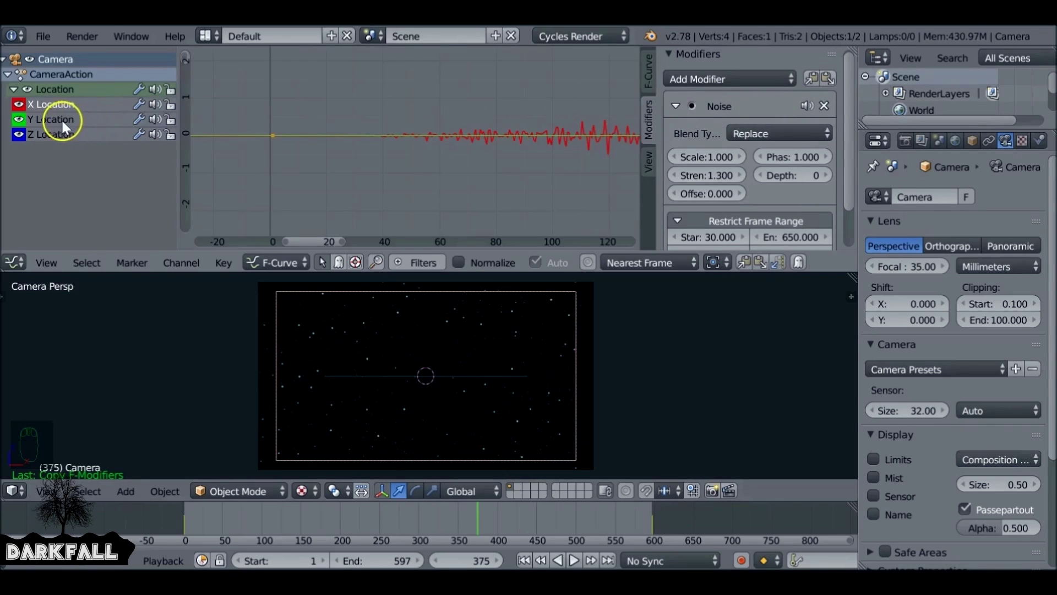
pyautogui.click(43, 137)
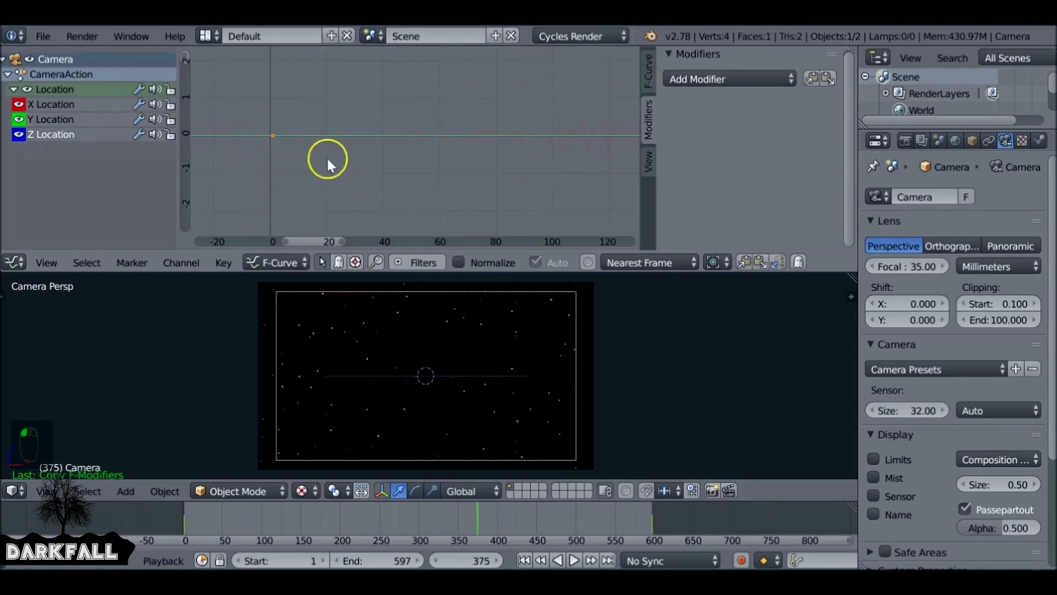
pyautogui.click(828, 79)
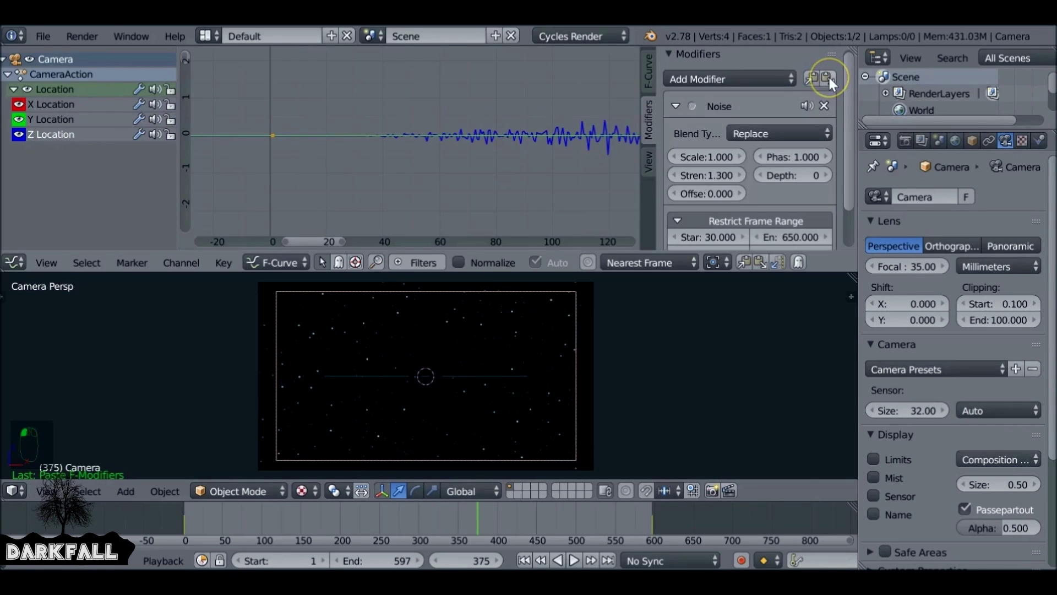
pyautogui.hotkey('alt', 'a')
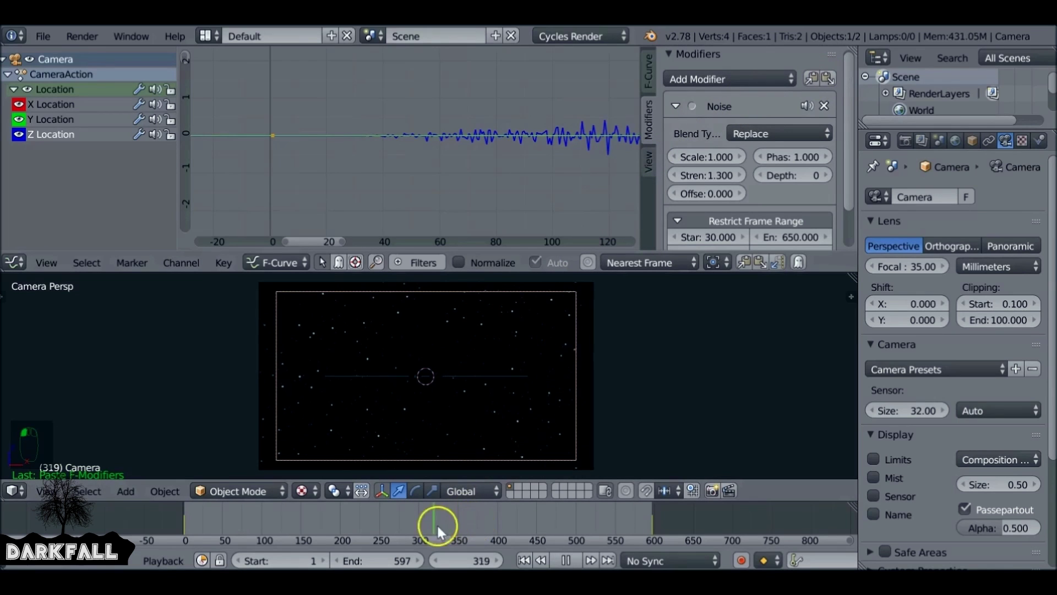
pyautogui.moveTo(437, 524)
pyautogui.mouseDown()
pyautogui.moveTo(165, 518)
pyautogui.moveTo(420, 515)
pyautogui.mouseUp()
pyautogui.hotkey('alt', 'a')
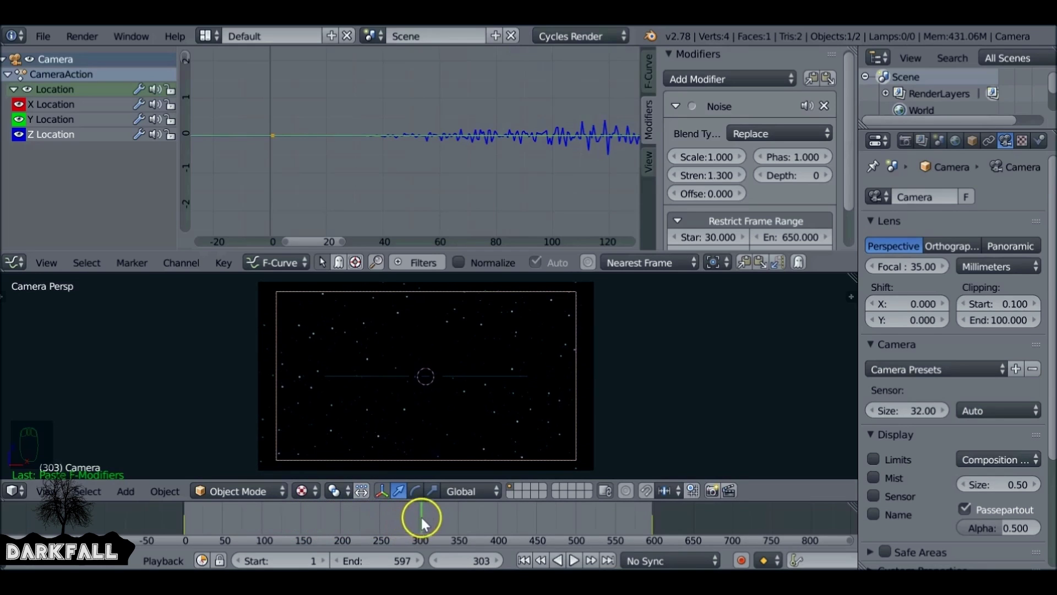
# Step: Set the Noise modifier's strength to 1 on the Z Location curve and on the X Location curve
pyautogui.click(679, 174)
pyautogui.write('1')
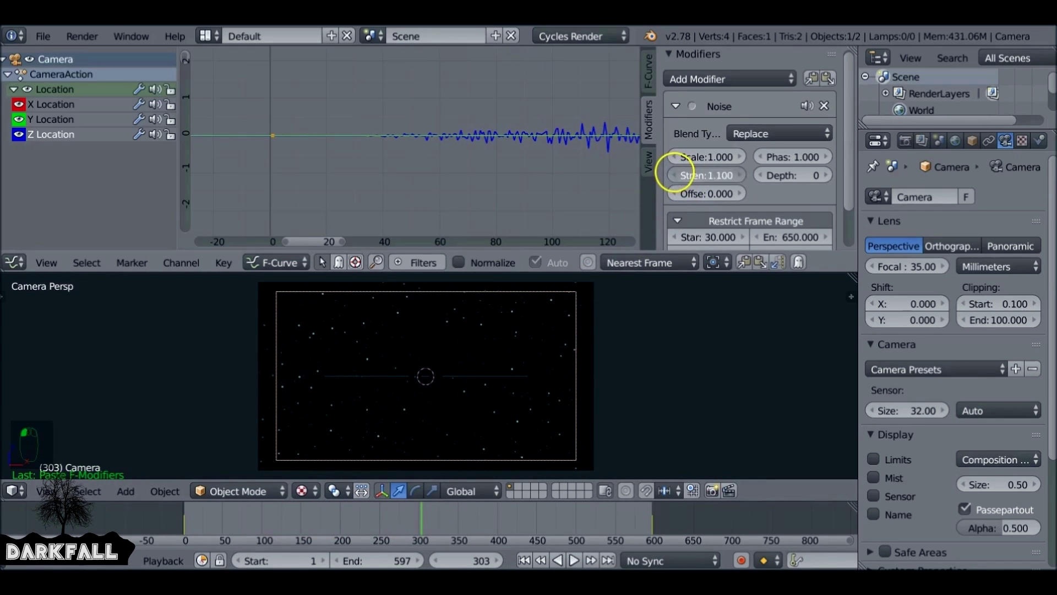
pyautogui.press('Return')
pyautogui.click(49, 104)
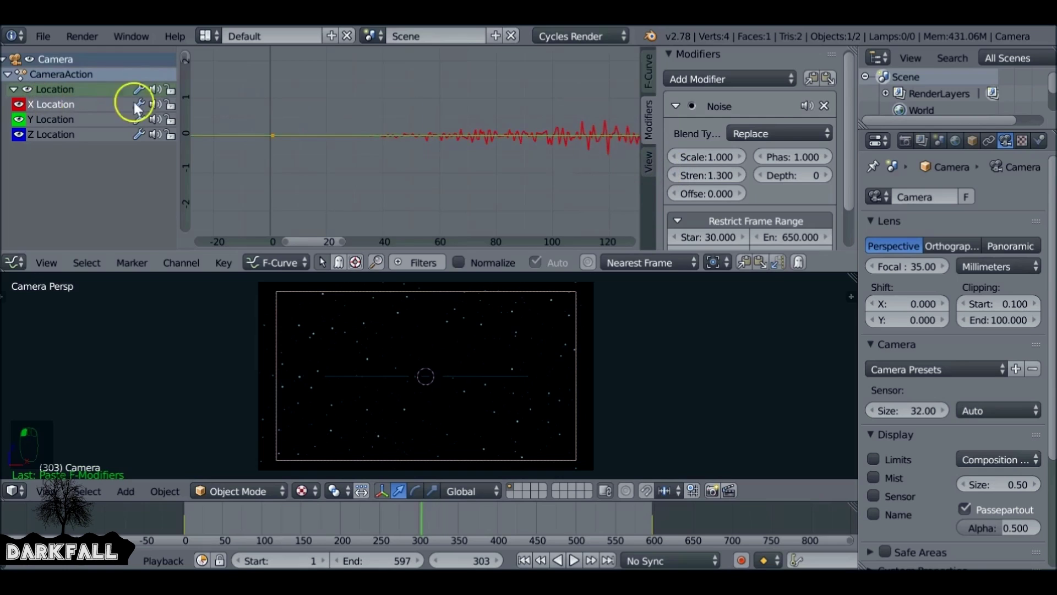
pyautogui.click(705, 175)
pyautogui.write('1')
pyautogui.press('Return')
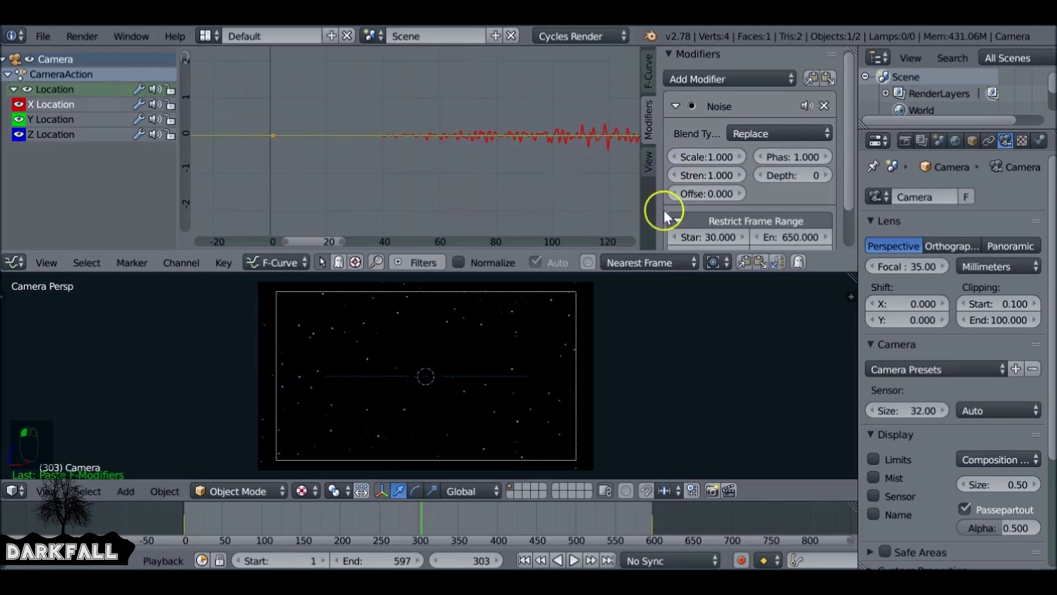
# Step: Play and scrub the animation to check the reduced shake, with the star-field plane selected partway through
pyautogui.click(398, 521)
pyautogui.hotkey('alt', 'a')
pyautogui.moveTo(398, 518); pyautogui.dragTo(224, 520)
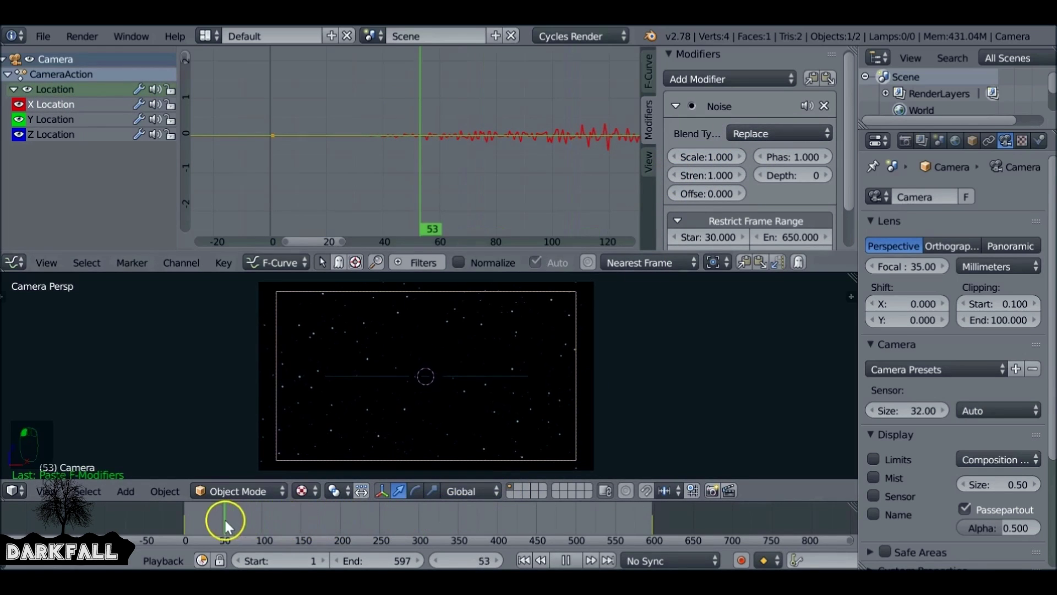
pyautogui.hotkey('alt', 'a')
pyautogui.rightClick(322, 338)
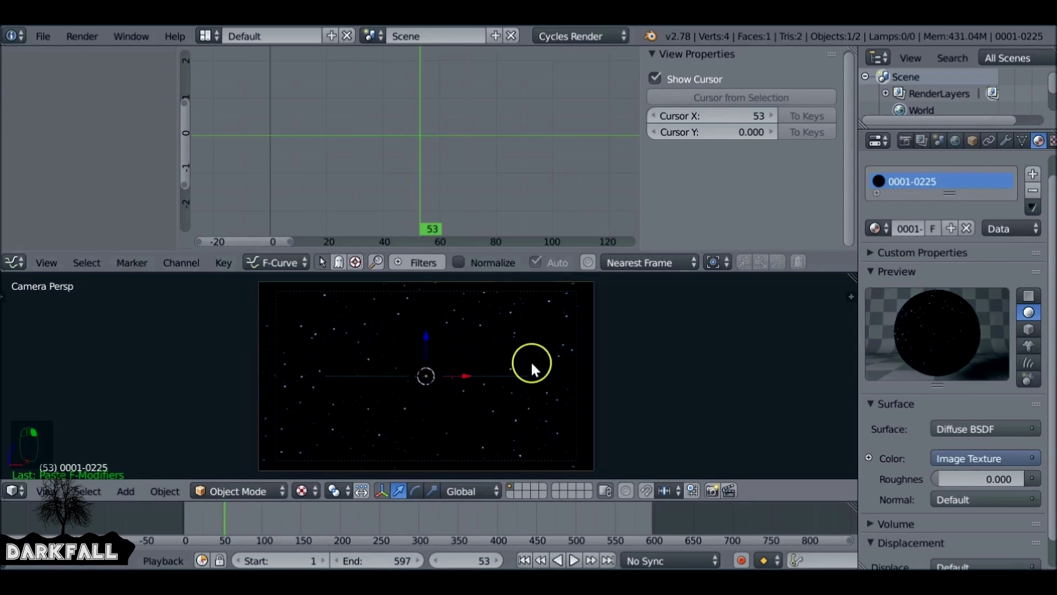
pyautogui.moveTo(220, 531)
pyautogui.mouseDown()
pyautogui.moveTo(196, 531)
pyautogui.moveTo(429, 515)
pyautogui.mouseUp()
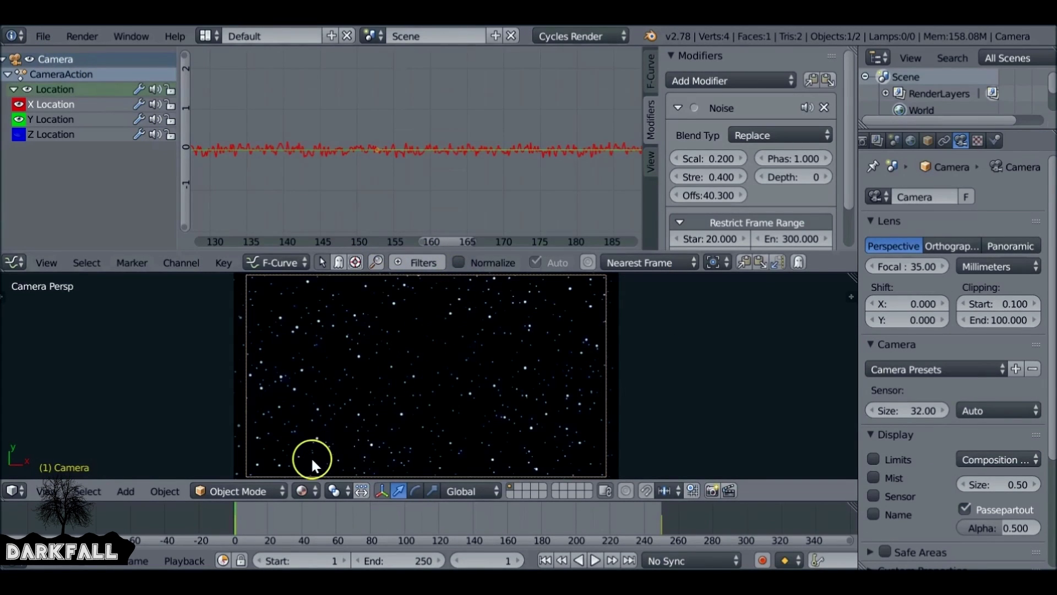
# Step: Save over camerashake.blend and merge the Graph Editor area into the 3D View area
pyautogui.hotkey('ctrl', 's')
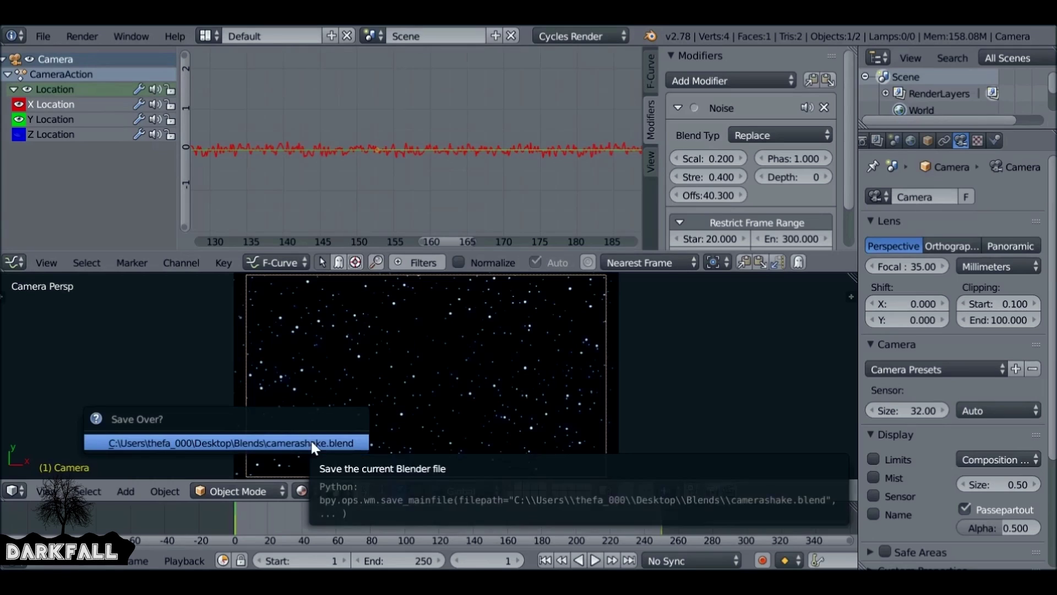
pyautogui.click(310, 438)
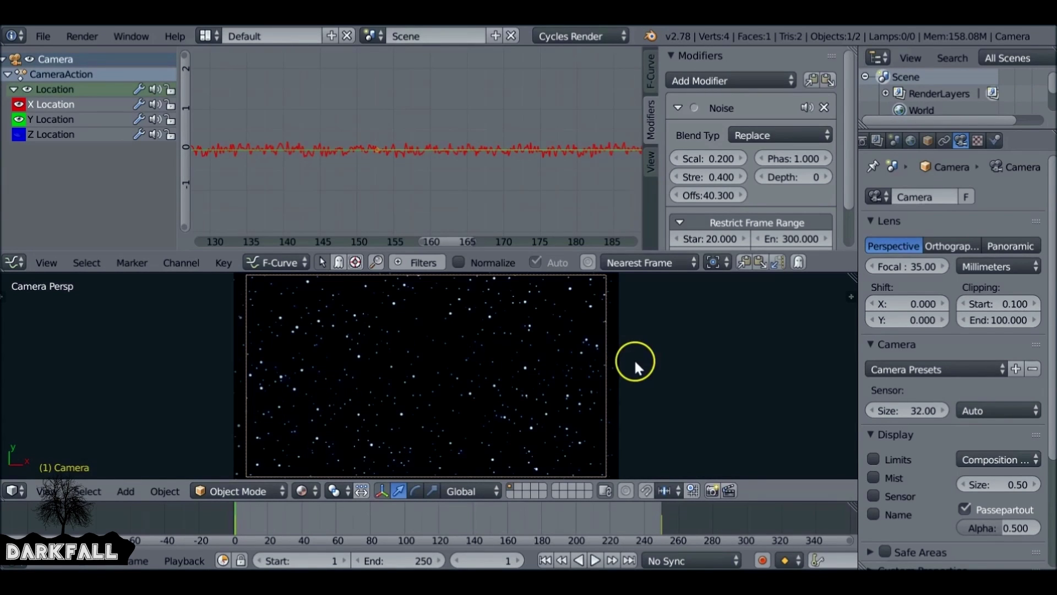
pyautogui.rightClick(233, 269)
pyautogui.click(231, 290)
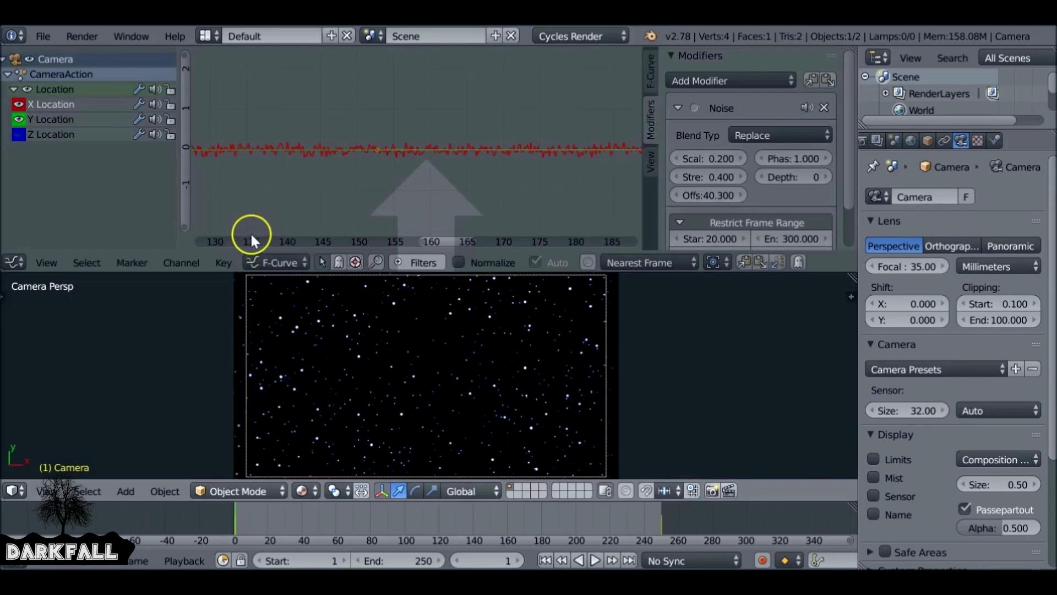
pyautogui.click(251, 236)
pyautogui.click(157, 494)
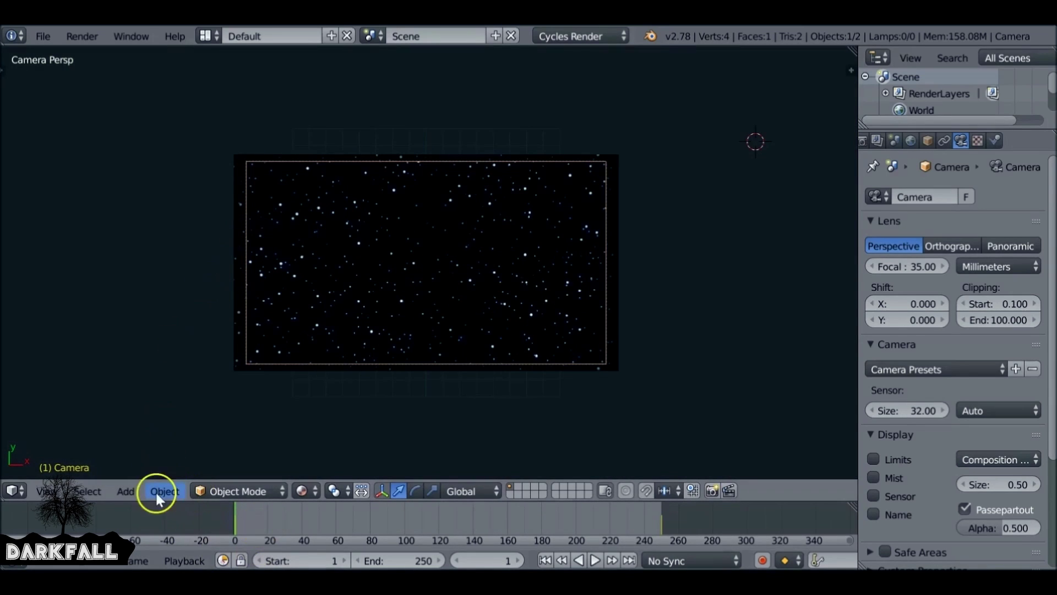
# Step: Change the 3D View into a Node Editor showing the scene's compositing nodes and enable the backdrop
pyautogui.click(15, 490)
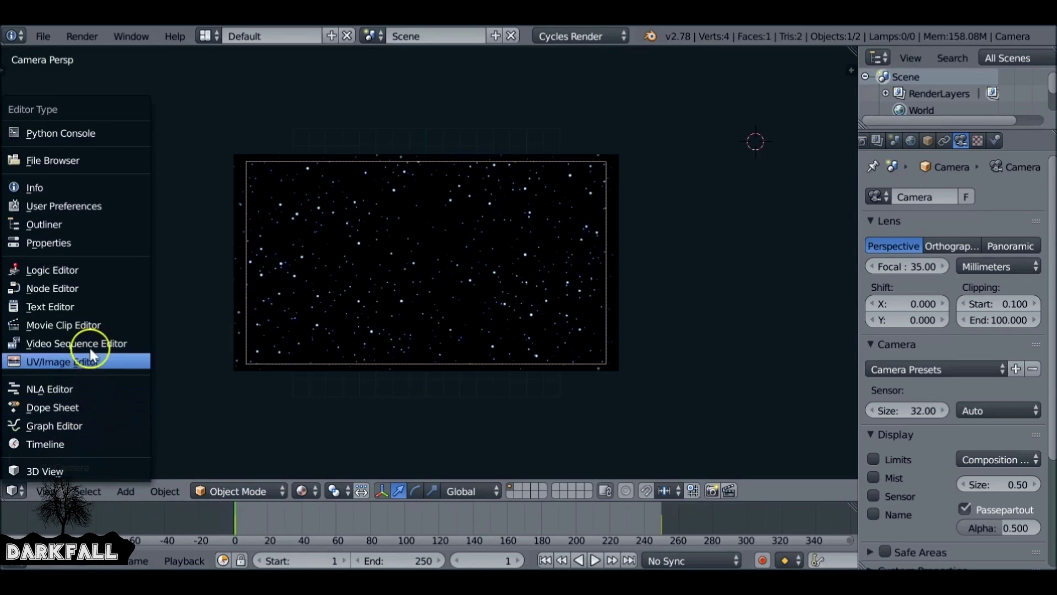
pyautogui.click(88, 288)
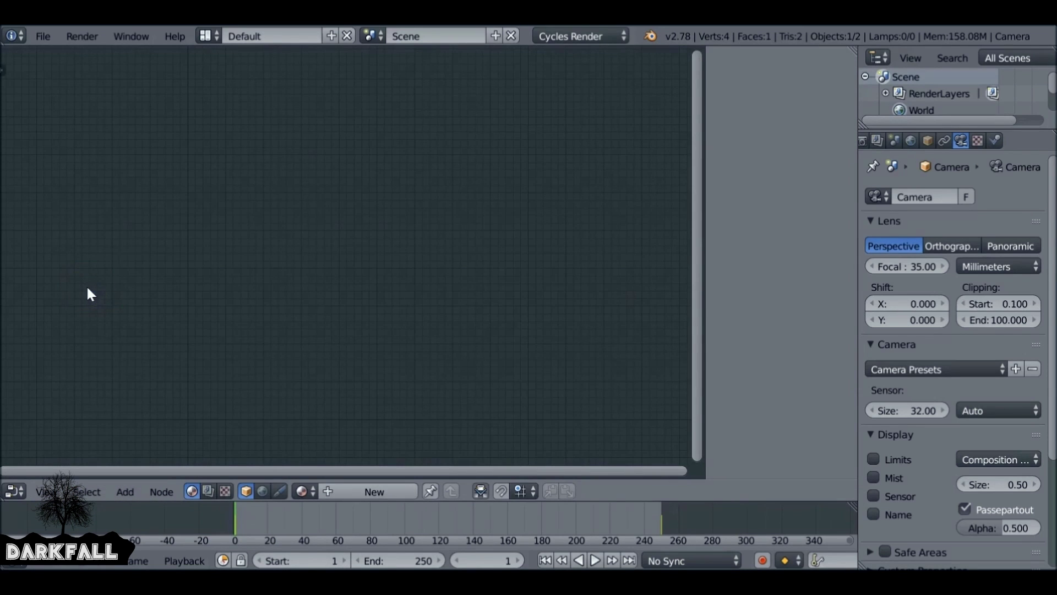
pyautogui.click(209, 490)
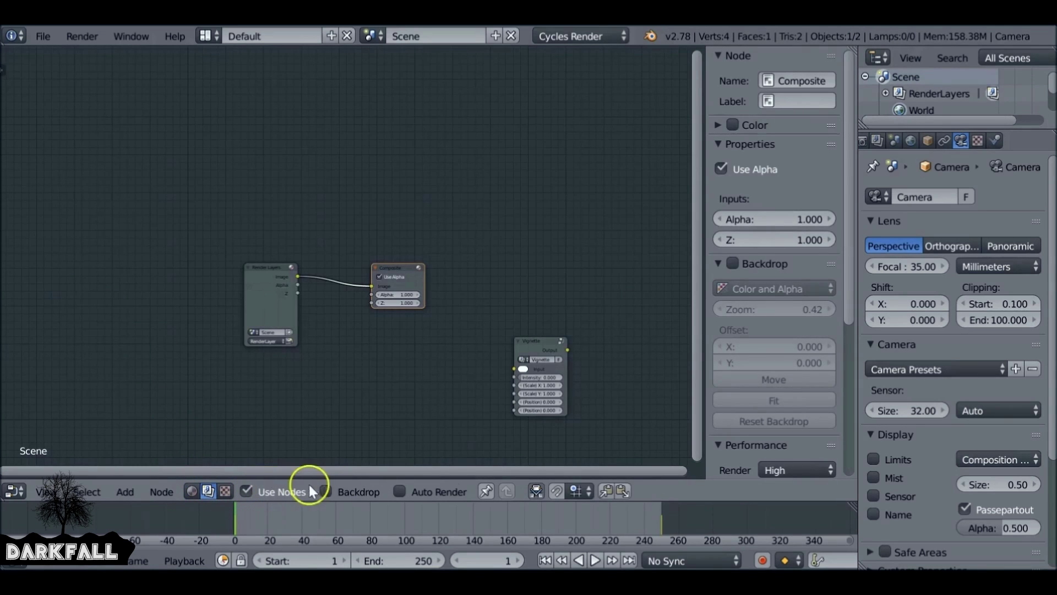
pyautogui.click(345, 490)
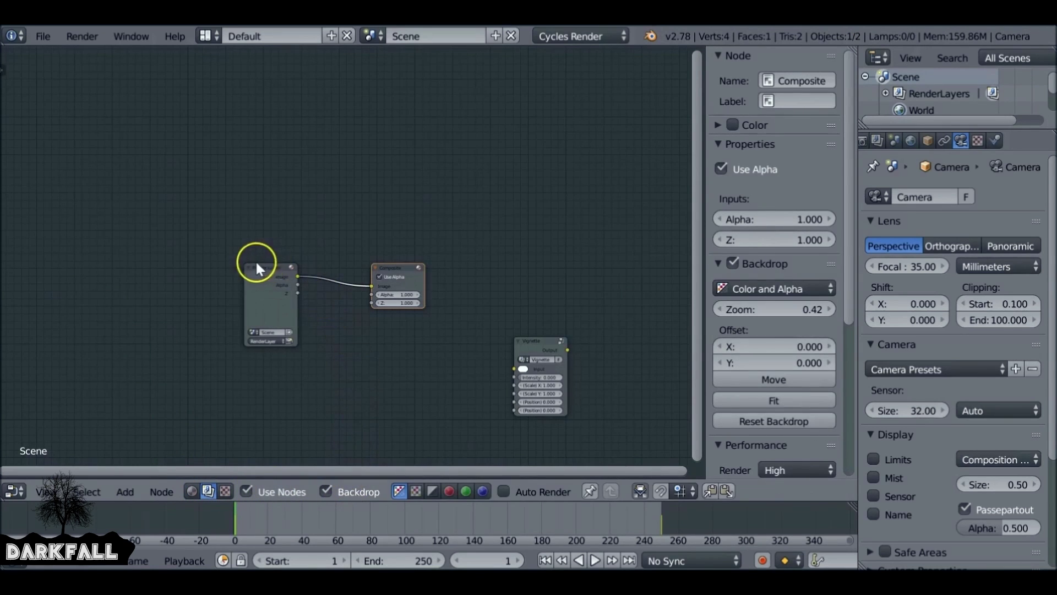
# Step: Spread the Render Layers and Composite nodes apart and move the Vignette group node out of the way
pyautogui.moveTo(256, 260); pyautogui.dragTo(96, 232)
pyautogui.moveTo(410, 256); pyautogui.dragTo(498, 218)
pyautogui.moveTo(535, 342); pyautogui.dragTo(648, 358)
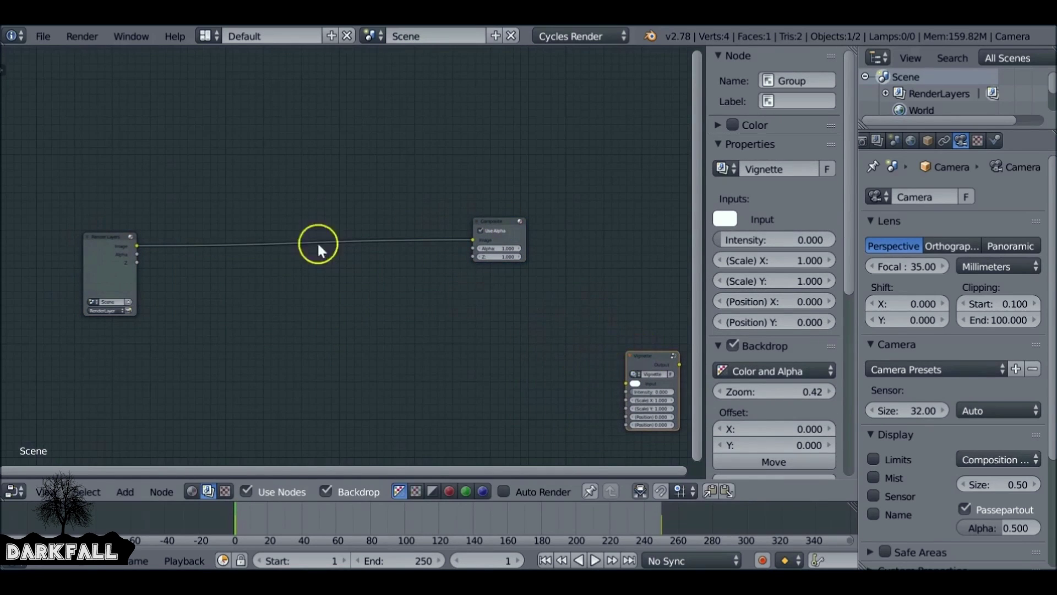
# Step: Add a Viewer node linked to the Render Layers image output and place it just above the Composite node
pyautogui.click(119, 242)
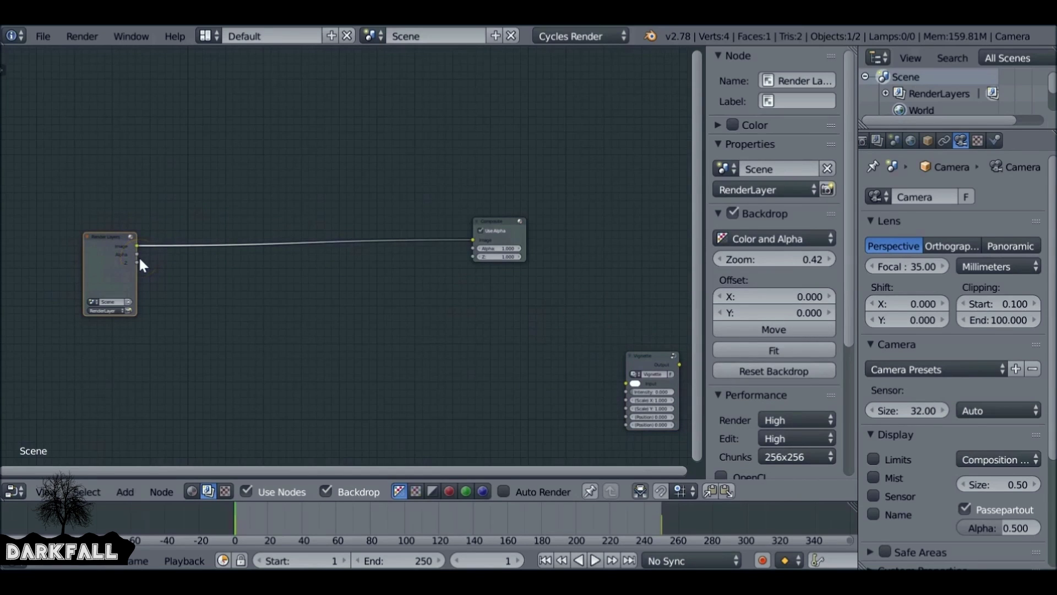
pyautogui.keyDown('ctrl'); pyautogui.keyDown('shift'); pyautogui.click(99, 237); pyautogui.keyUp('shift'); pyautogui.keyUp('ctrl')
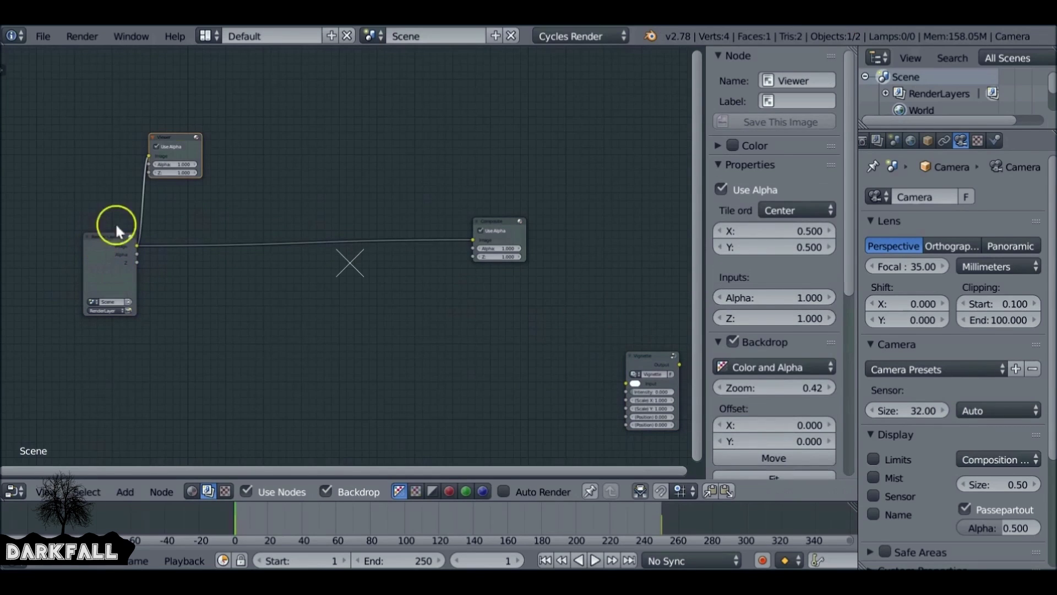
pyautogui.moveTo(179, 138); pyautogui.dragTo(503, 163)
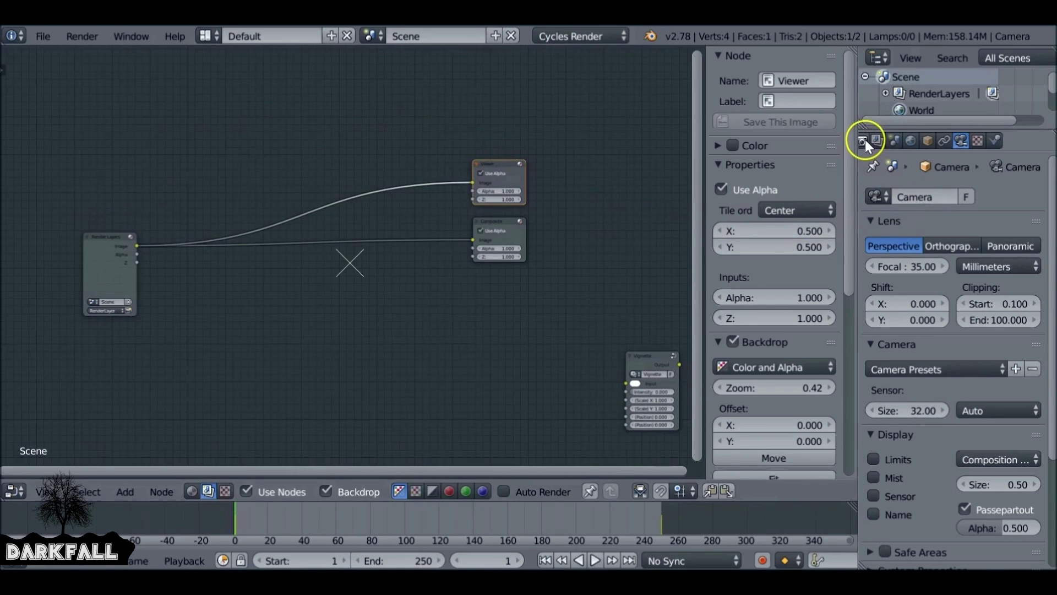
# Step: Render frame 1, inspect the rendered star field and return to the compositing nodes
pyautogui.moveTo(864, 139); pyautogui.dragTo(897, 137, button='middle')
pyautogui.click(904, 141)
pyautogui.click(893, 214)
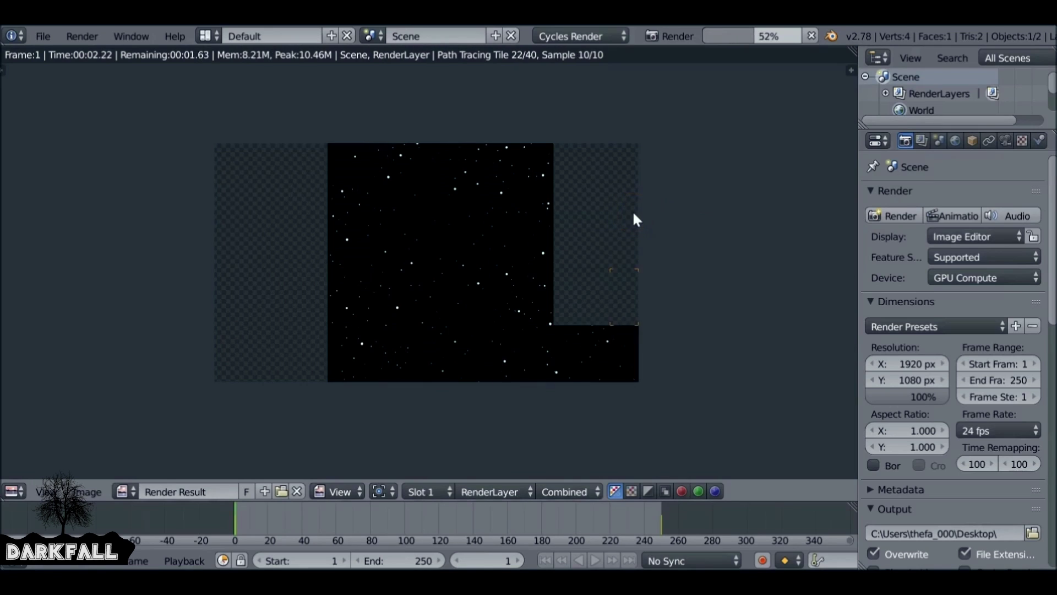
pyautogui.click(401, 244)
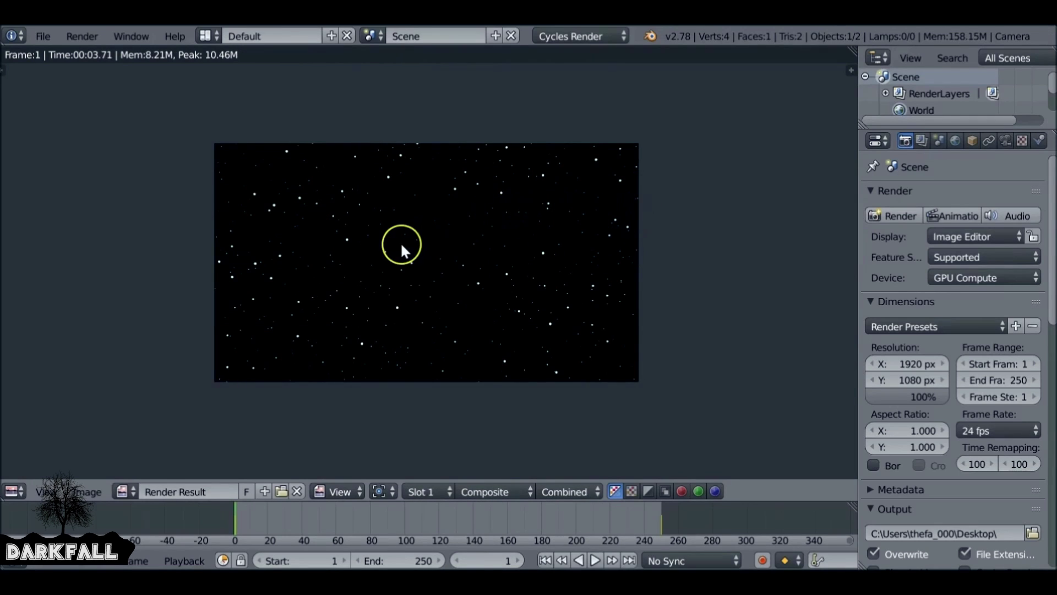
pyautogui.scroll(3, 400, 242)
pyautogui.scroll(-2, 400, 242)
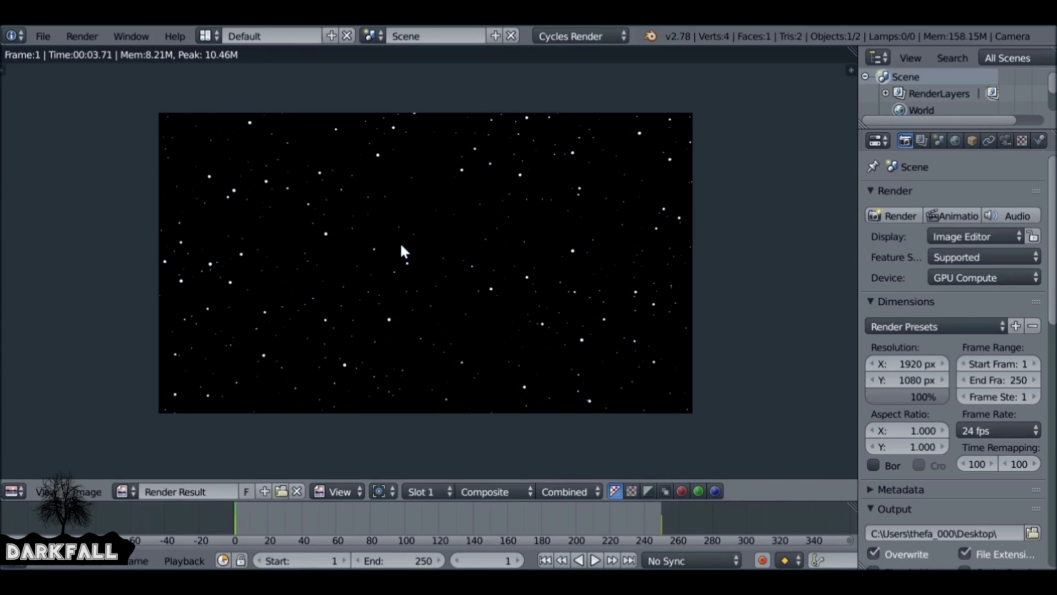
pyautogui.hotkey('shift', 'F3')
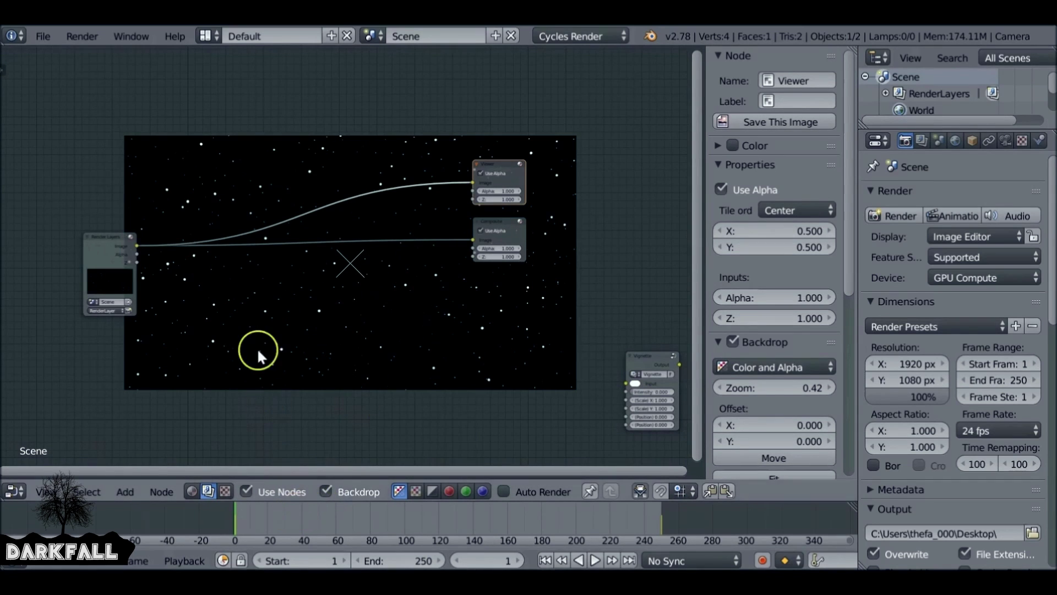
# Step: Go to frame 199, render it and return to the compositing nodes
pyautogui.moveTo(300, 506); pyautogui.dragTo(573, 505)
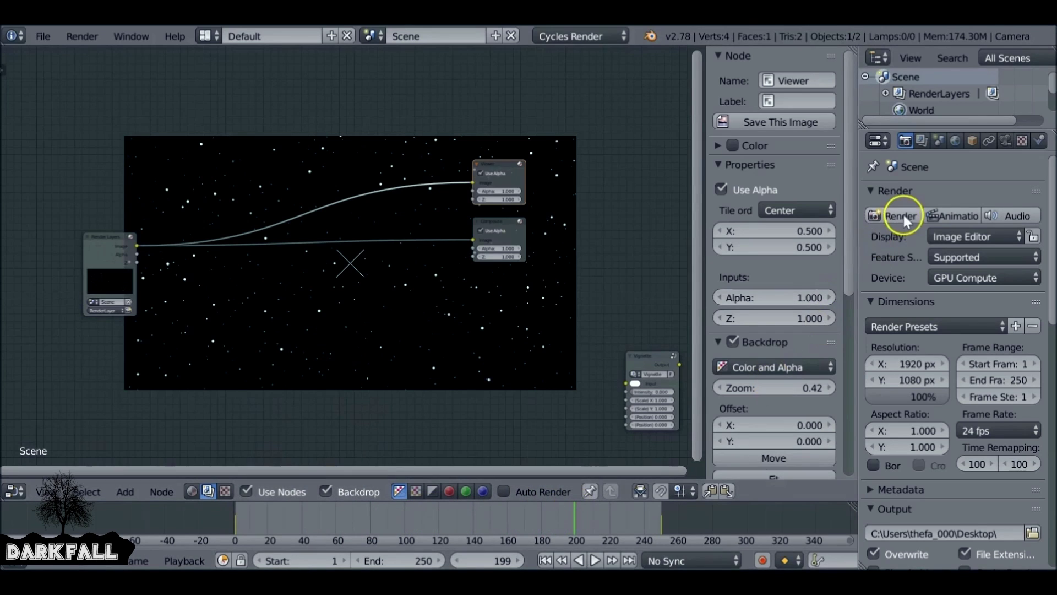
pyautogui.click(886, 219)
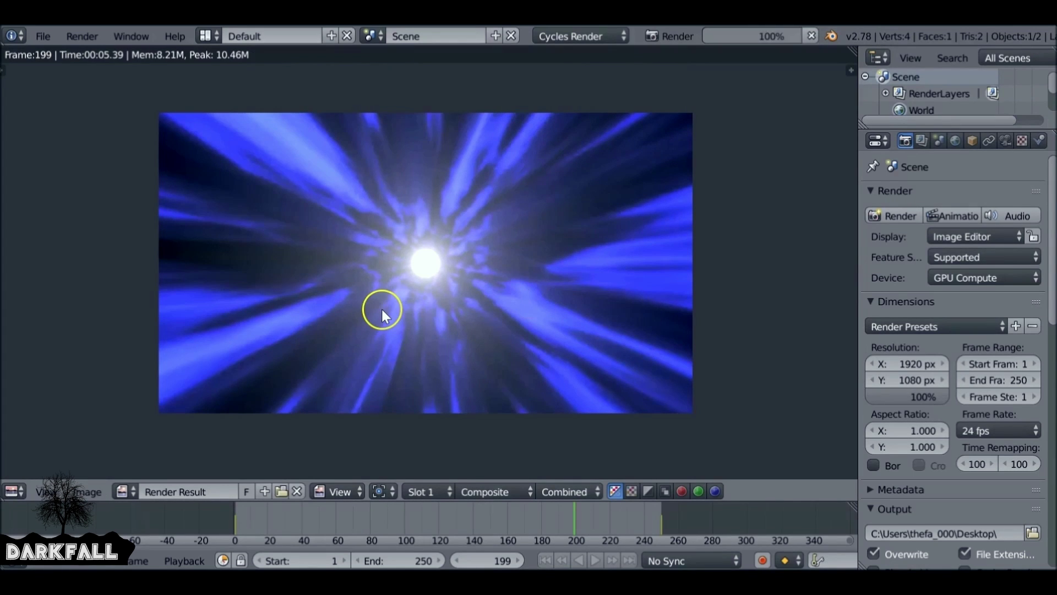
pyautogui.press('Escape')
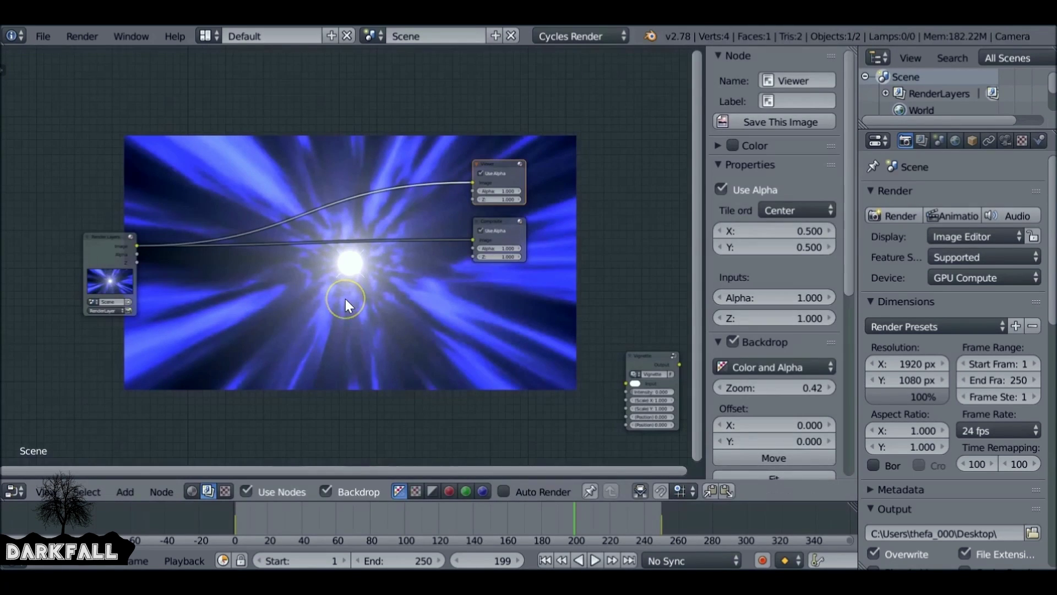
# Step: Add an RGB Curves node between the Render Layers and Composite nodes and link its image output to the Viewer node too
pyautogui.hotkey('shift', 'a')
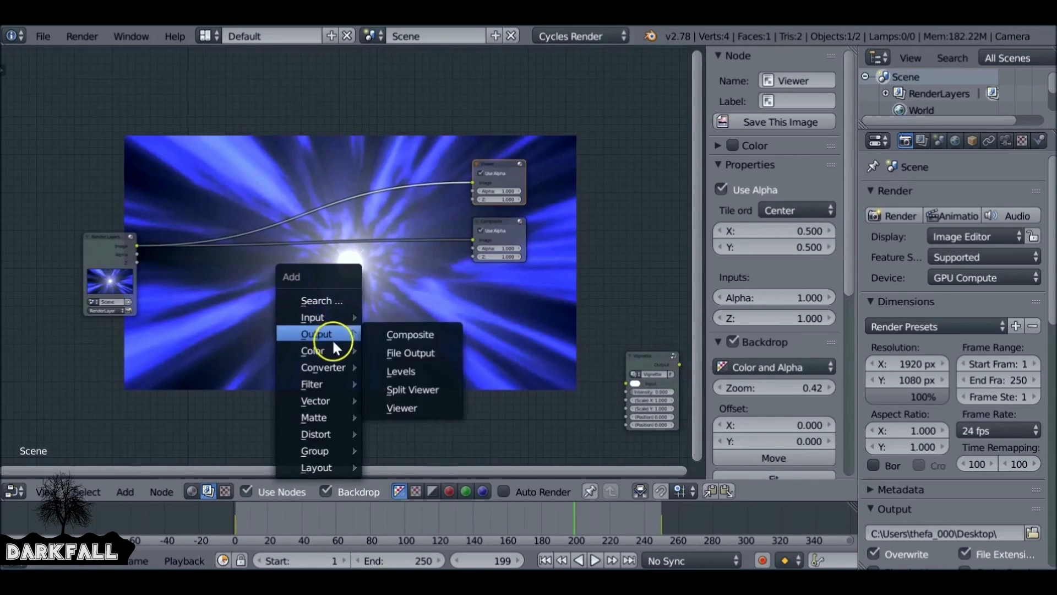
pyautogui.moveTo(329, 353)
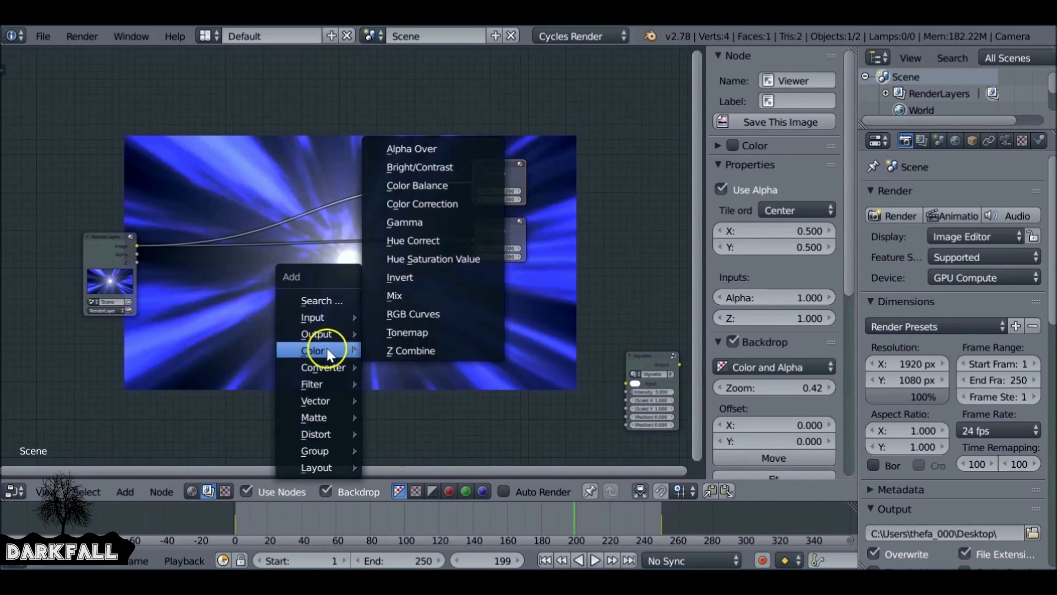
pyautogui.click(435, 313)
pyautogui.click(293, 236)
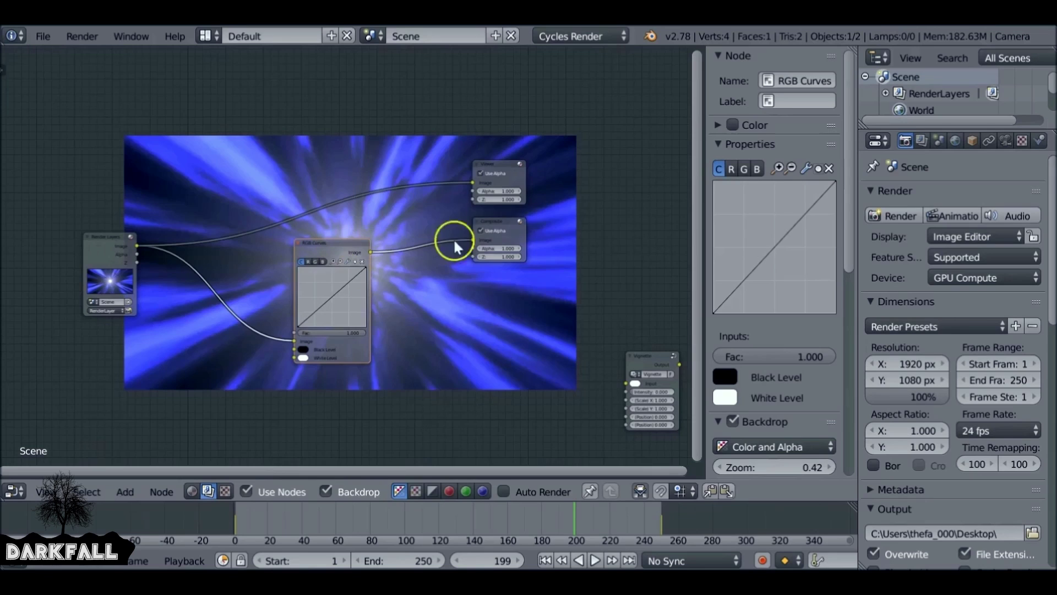
pyautogui.keyDown('ctrl'); pyautogui.keyDown('shift'); pyautogui.click(339, 244); pyautogui.keyUp('shift'); pyautogui.keyUp('ctrl')
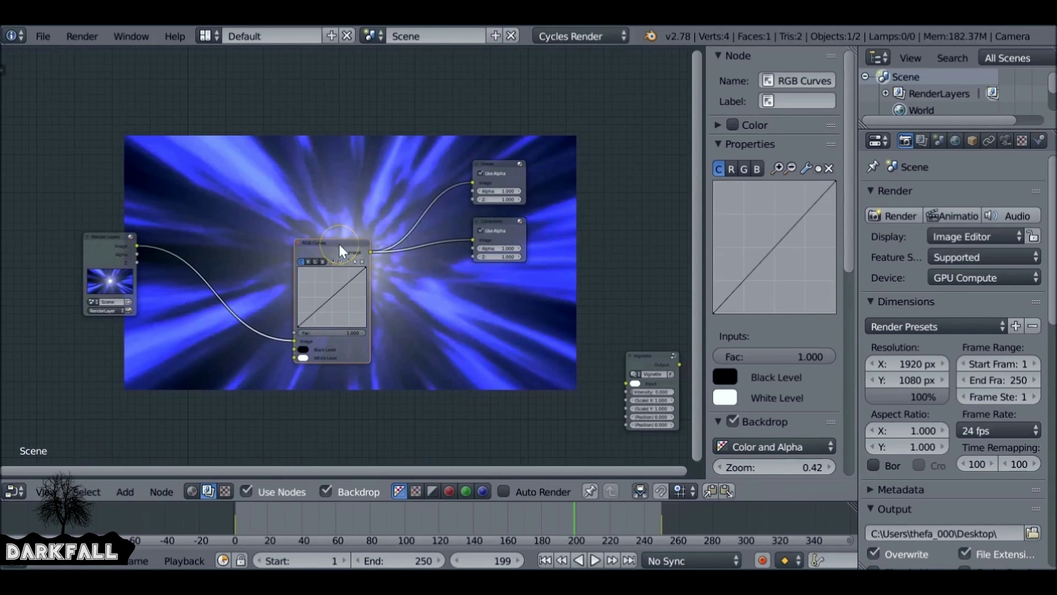
# Step: Space out the Render Layers and RGB Curves nodes and raise the blue channel's curve at a point about X 0.463, Y 0.562
pyautogui.moveTo(339, 245); pyautogui.dragTo(226, 229)
pyautogui.scroll(3, 224, 236)
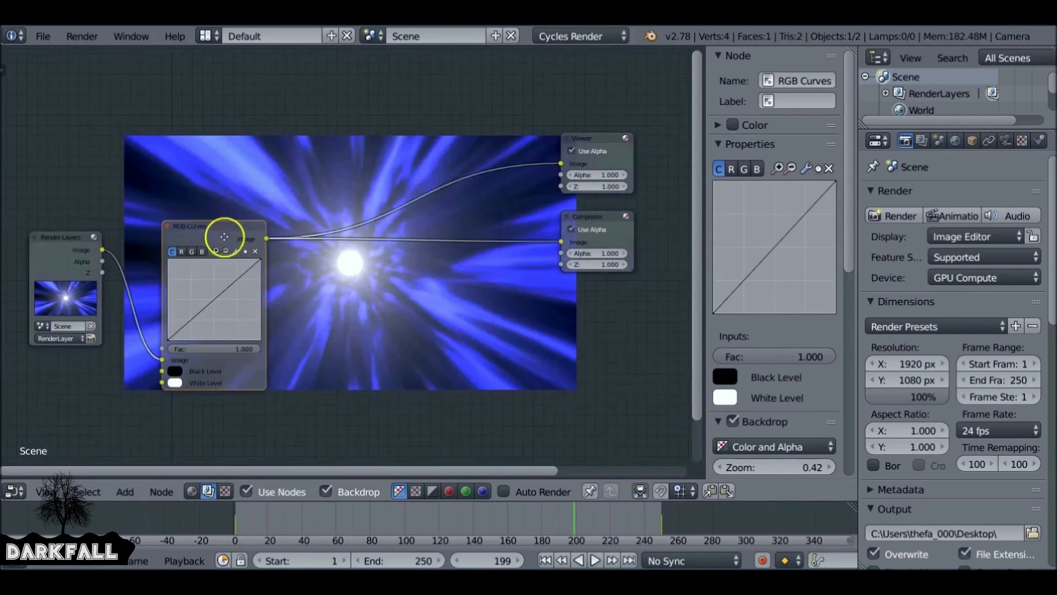
pyautogui.click(94, 231)
pyautogui.moveTo(94, 232); pyautogui.dragTo(58, 245)
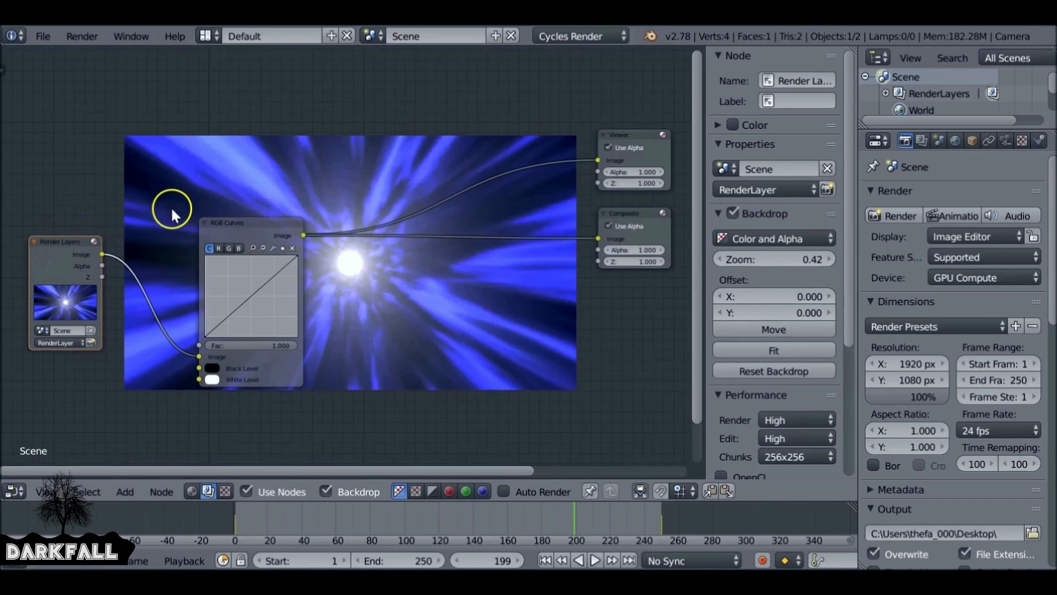
pyautogui.moveTo(264, 224); pyautogui.dragTo(229, 192)
pyautogui.moveTo(223, 259); pyautogui.dragTo(212, 279)
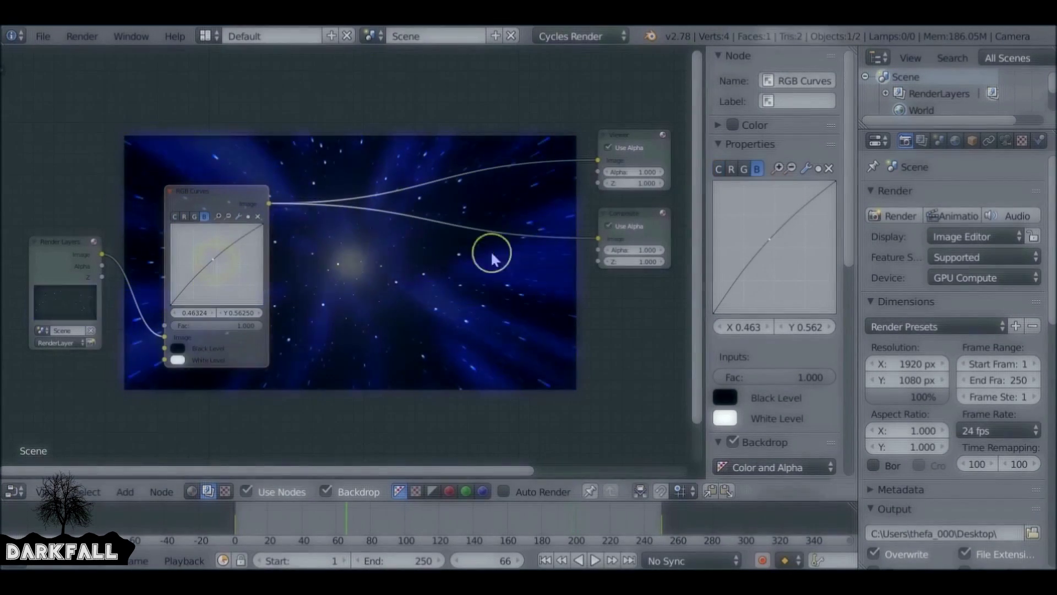
# Step: Set the scene's color management view transform to Film
pyautogui.click(939, 142)
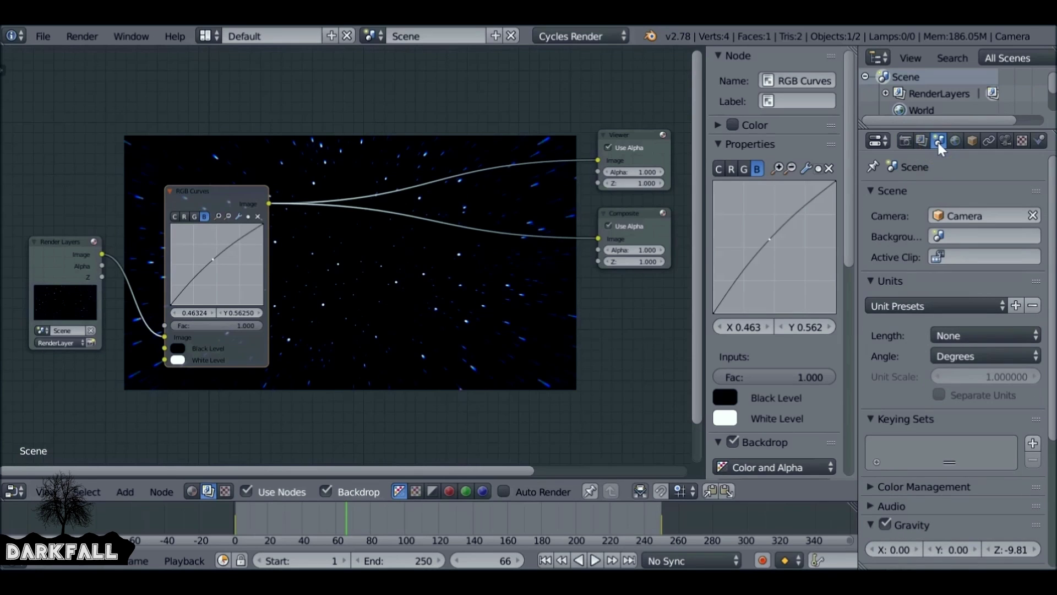
pyautogui.scroll(-3, 939, 160)
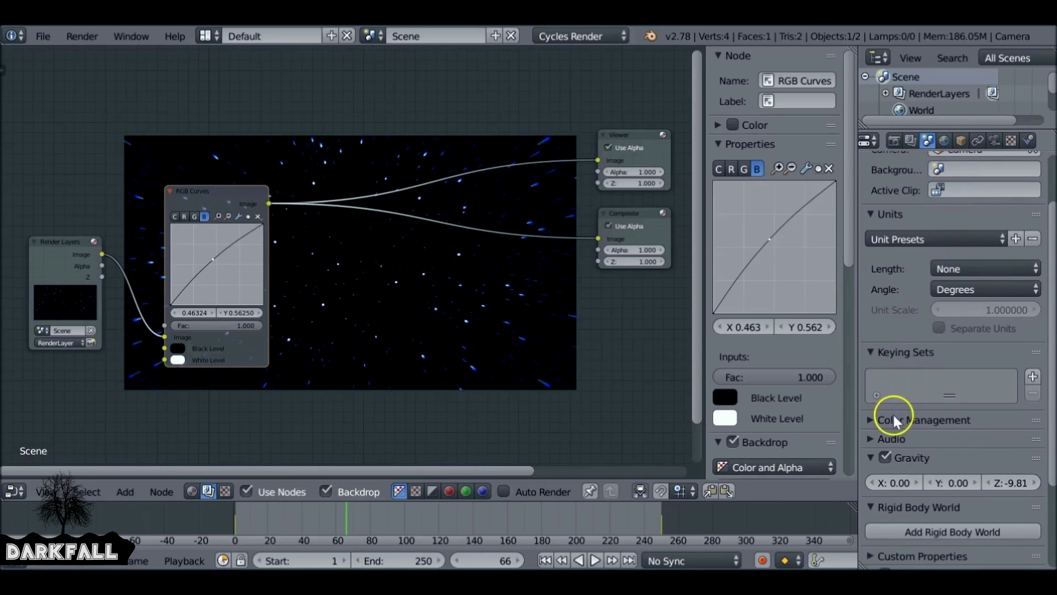
pyautogui.click(895, 420)
pyautogui.scroll(-3, 891, 415)
pyautogui.moveTo(494, 326); pyautogui.dragTo(299, 347, button='middle')
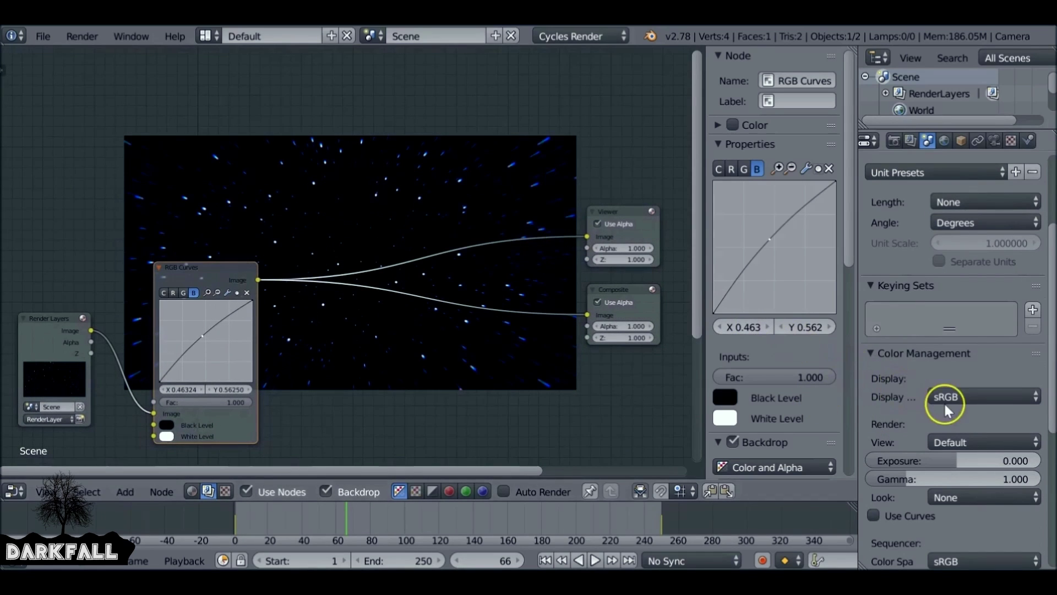
pyautogui.scroll(-3, 944, 401)
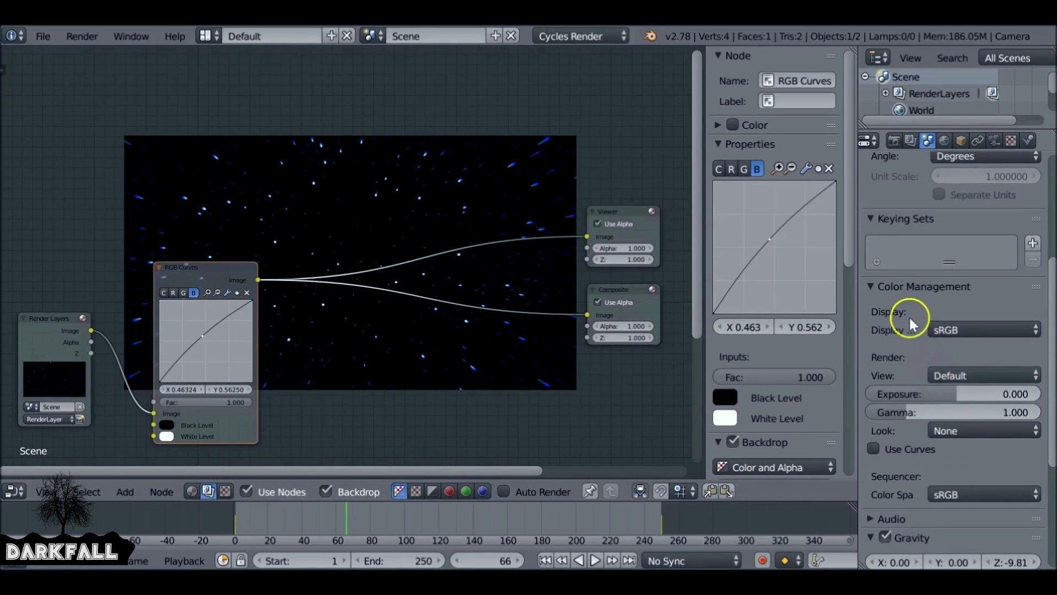
pyautogui.scroll(-2, 909, 319)
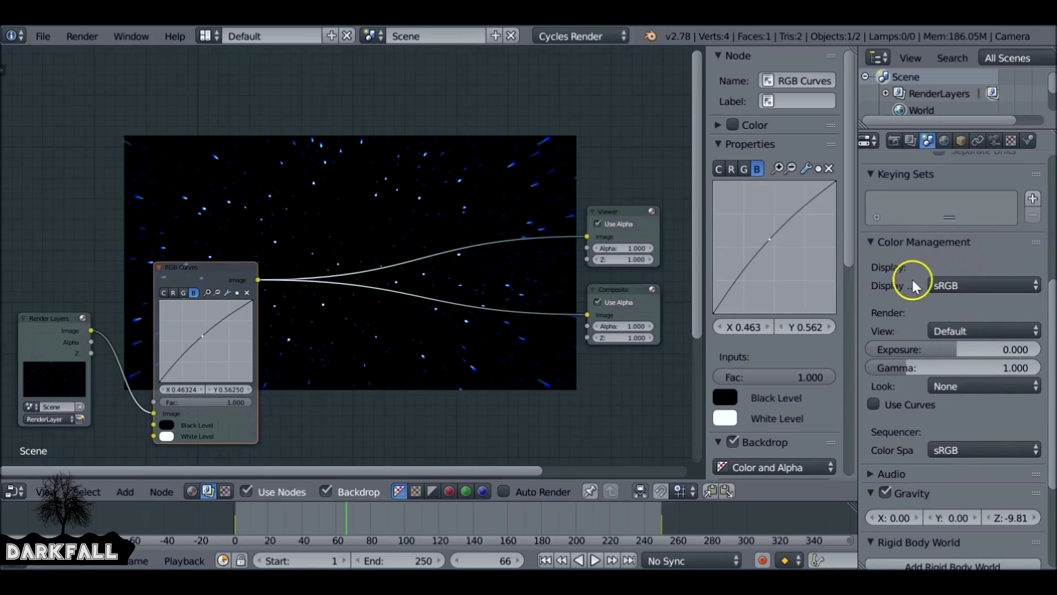
pyautogui.click(972, 329)
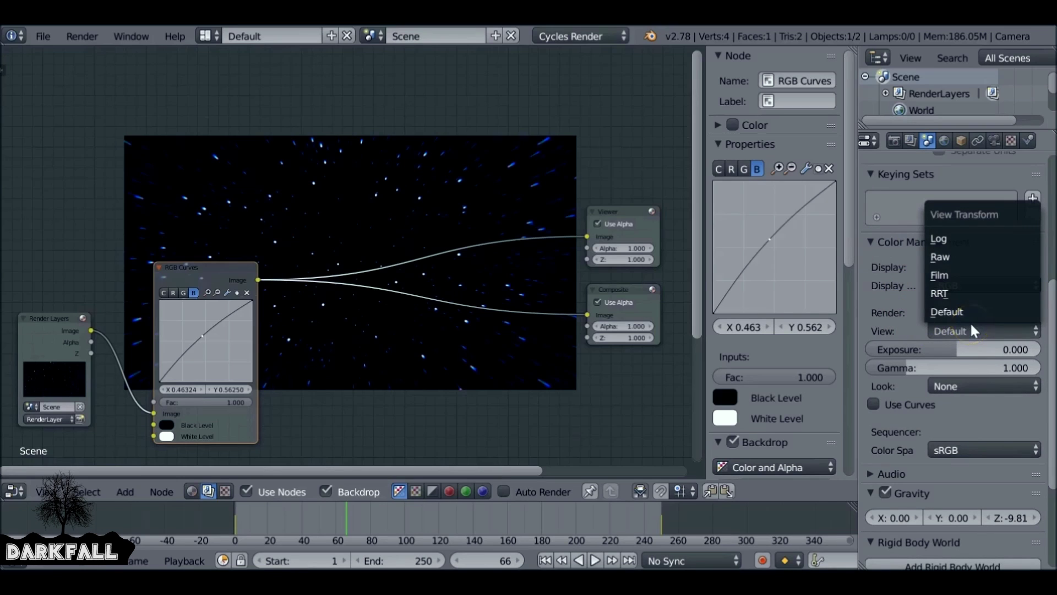
pyautogui.click(962, 276)
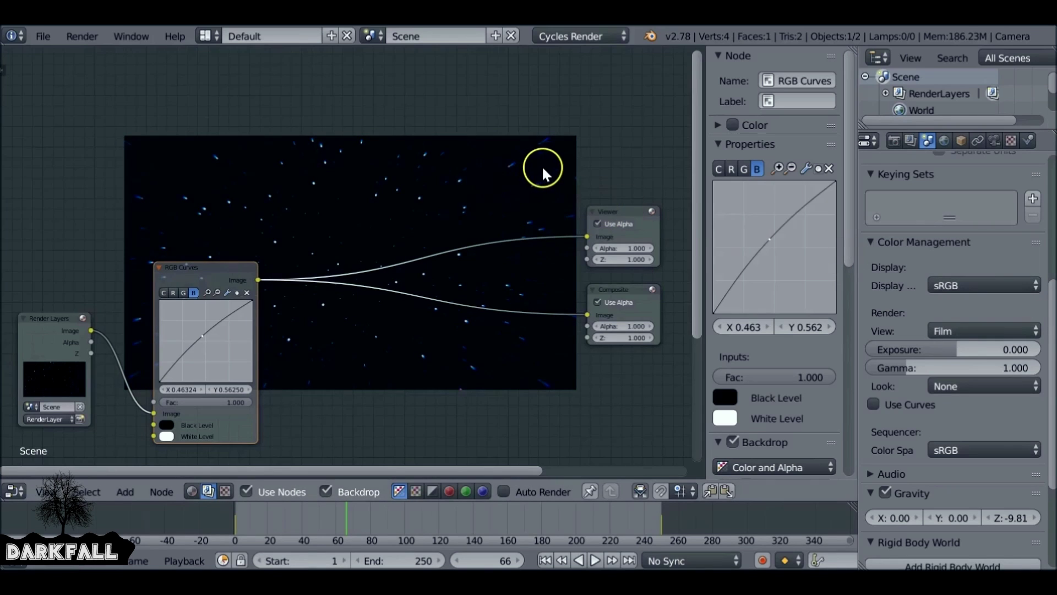
# Step: Render frame 155 with the RGB Curves node muted and return to the compositing nodes
pyautogui.click(223, 263)
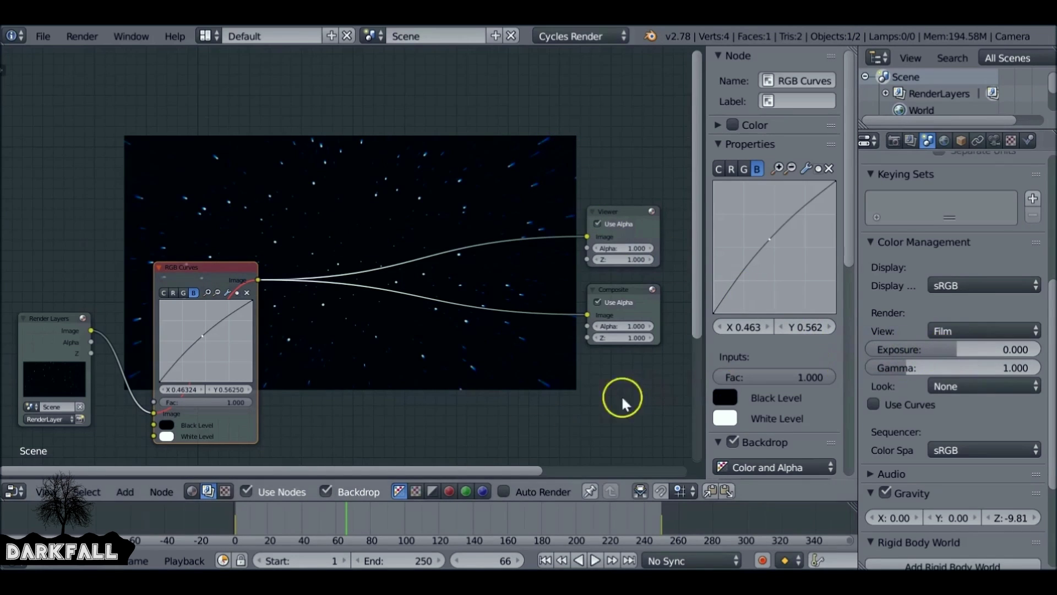
pyautogui.moveTo(420, 510); pyautogui.dragTo(498, 512)
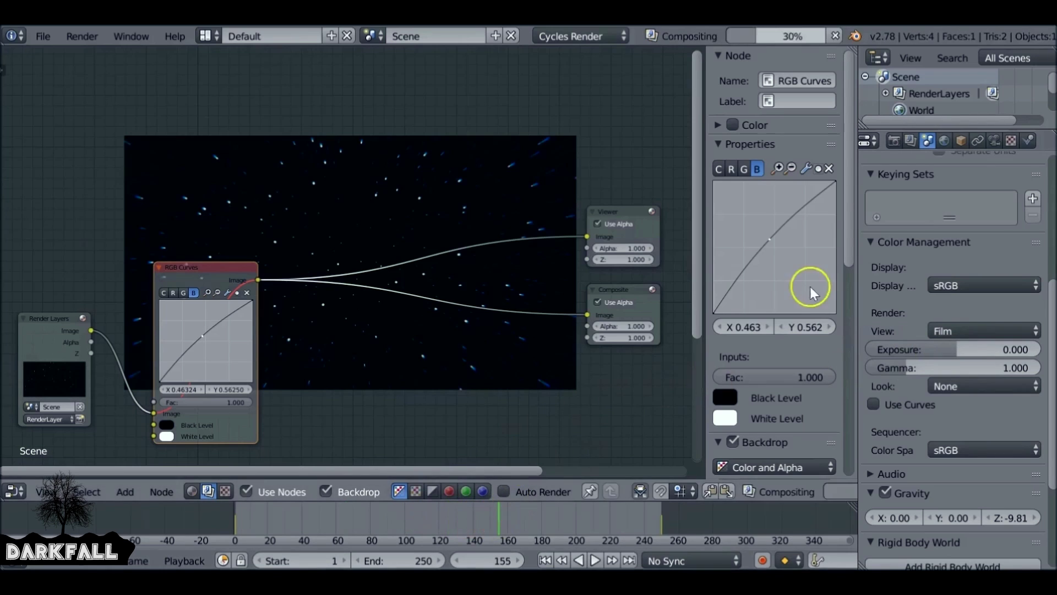
pyautogui.click(892, 141)
pyautogui.click(903, 215)
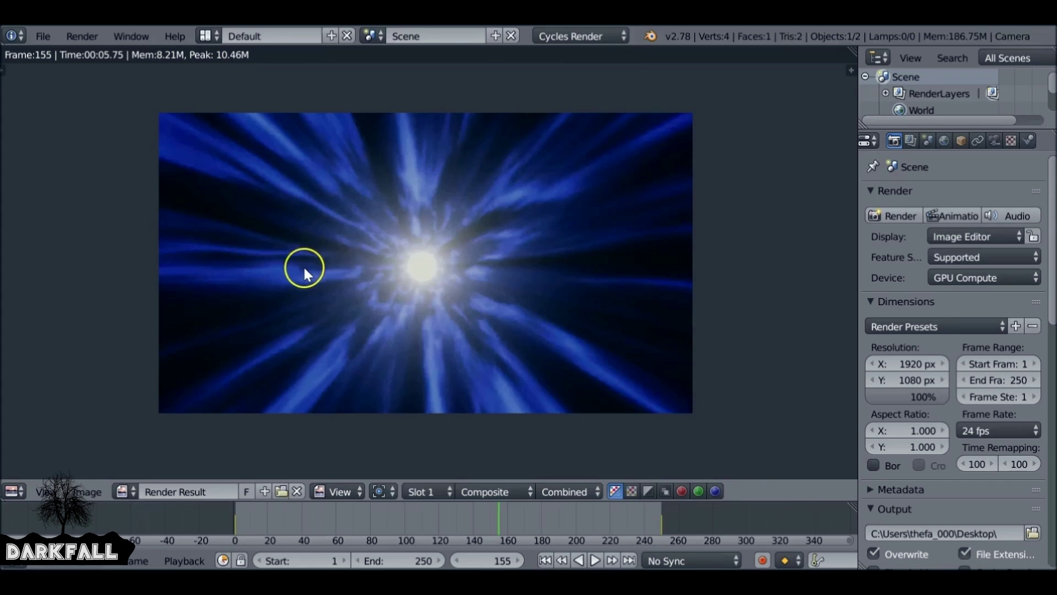
pyautogui.hotkey('shift', 'F3')
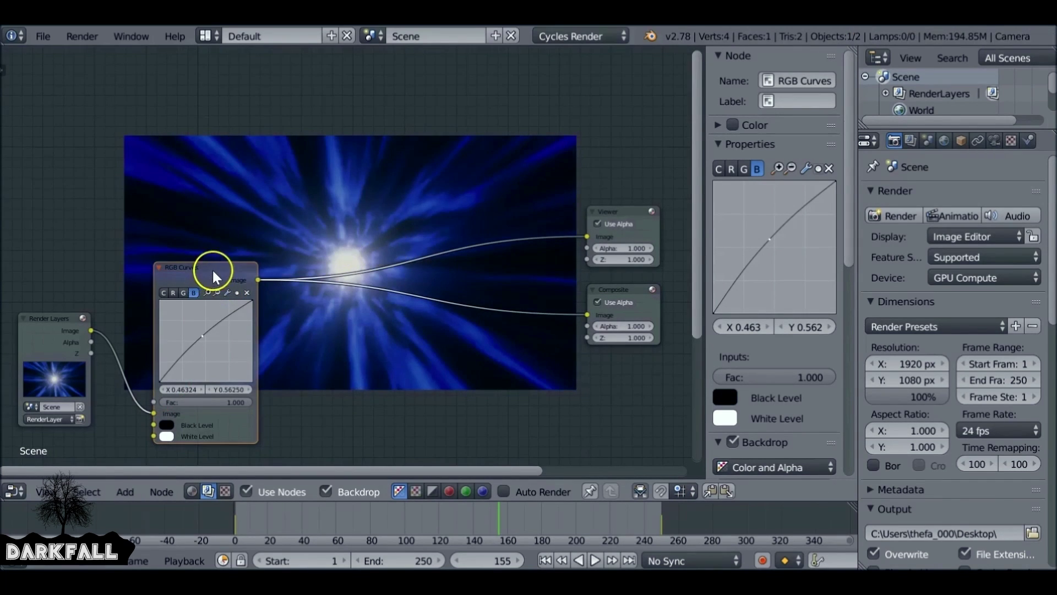
# Step: Set the render frame rate to 25 fps
pyautogui.moveTo(438, 275); pyautogui.dragTo(480, 284, button='middle')
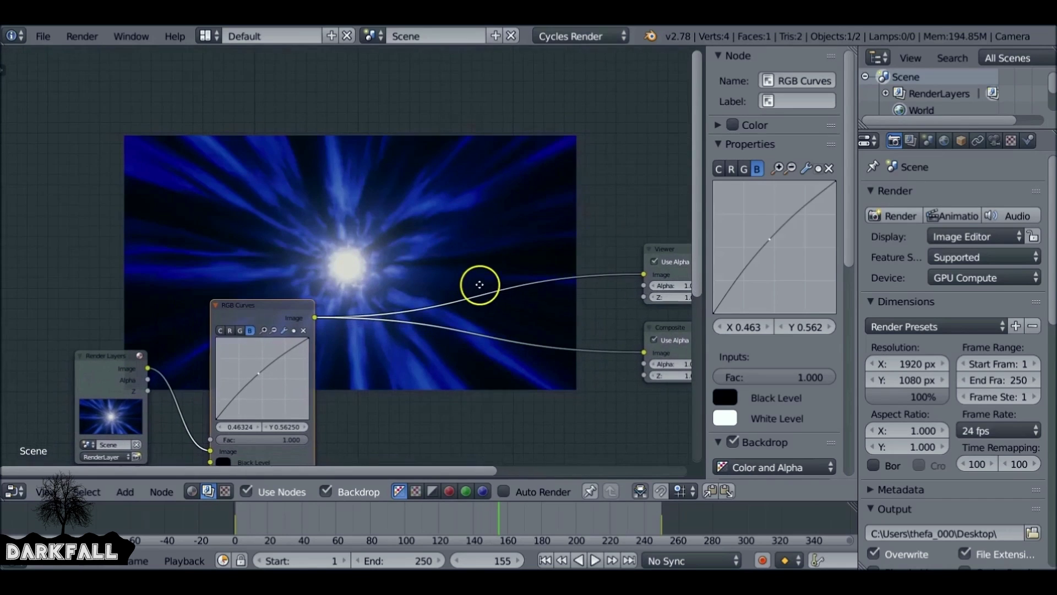
pyautogui.moveTo(465, 371); pyautogui.dragTo(365, 325, button='middle')
pyautogui.scroll(-2, 402, 342)
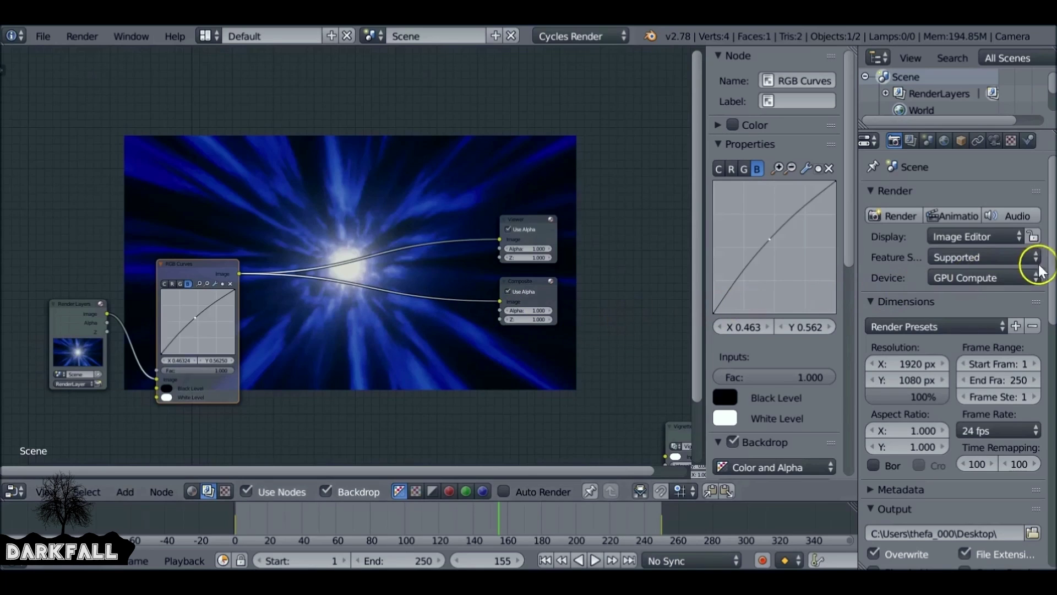
pyautogui.moveTo(1045, 267); pyautogui.dragTo(1052, 320)
pyautogui.scroll(-1, 1043, 318)
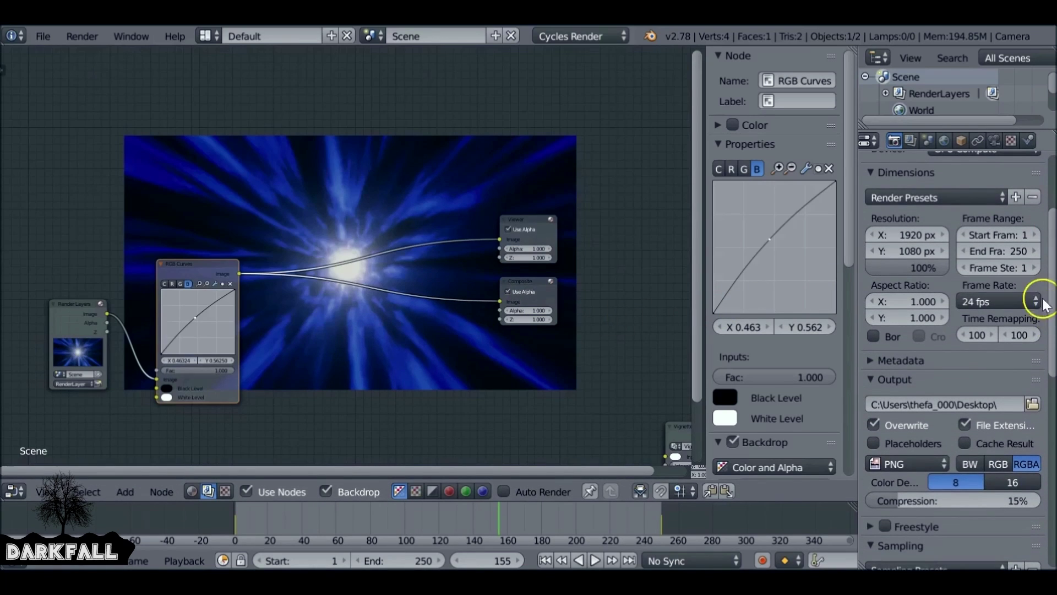
pyautogui.click(1006, 300)
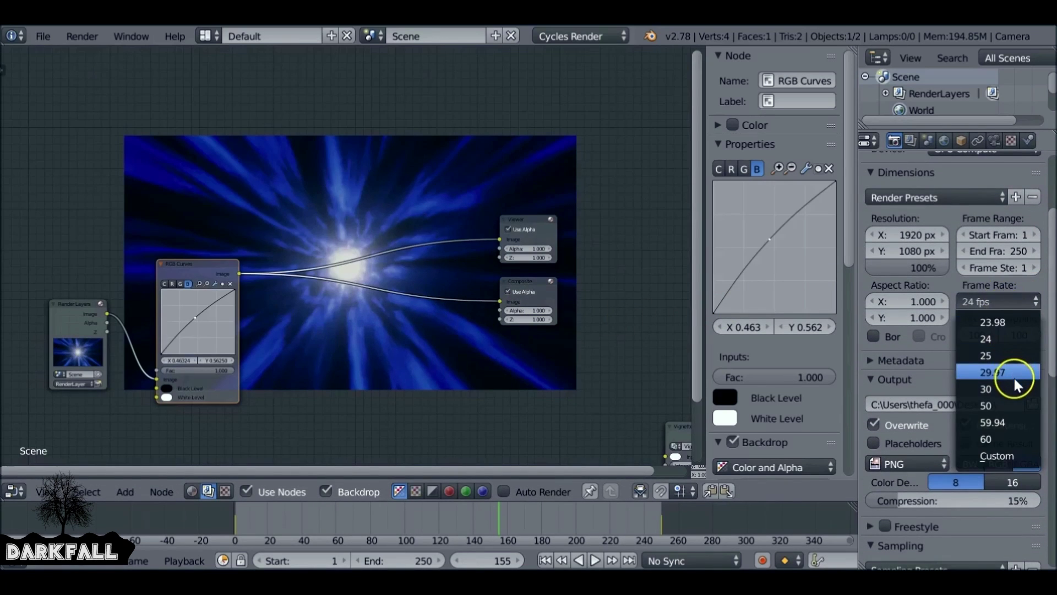
pyautogui.click(1010, 357)
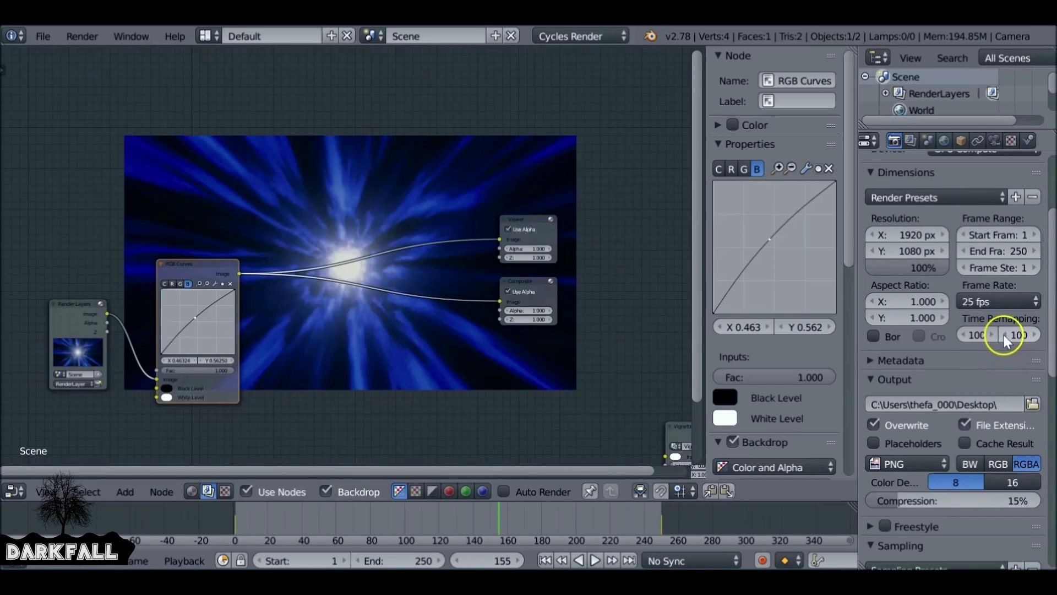
# Step: Set the output file format to H.264 with None as the encoding audio codec
pyautogui.scroll(-2, 969, 368)
pyautogui.click(912, 420)
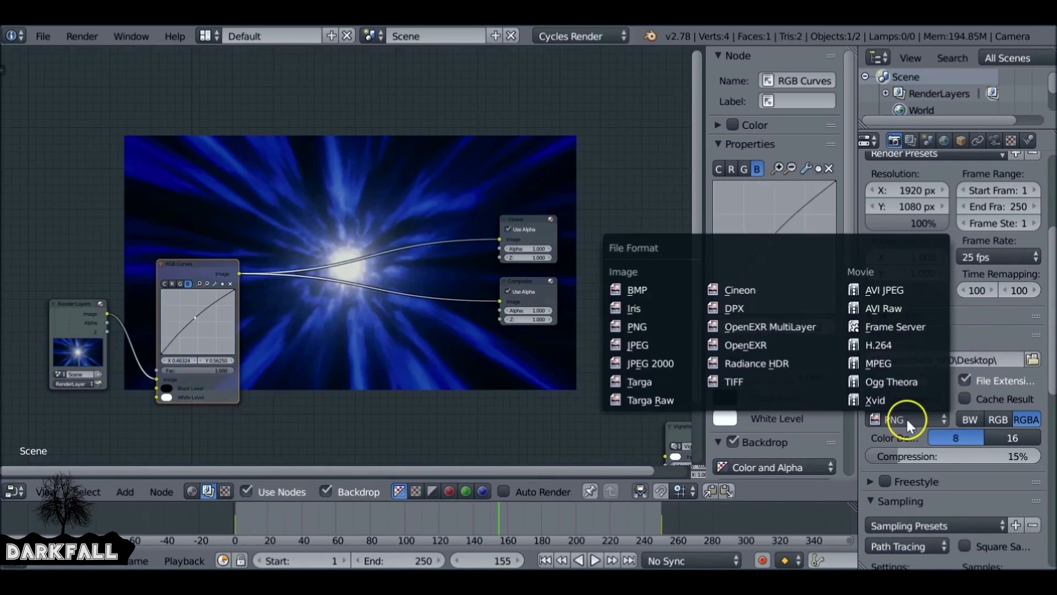
pyautogui.click(890, 343)
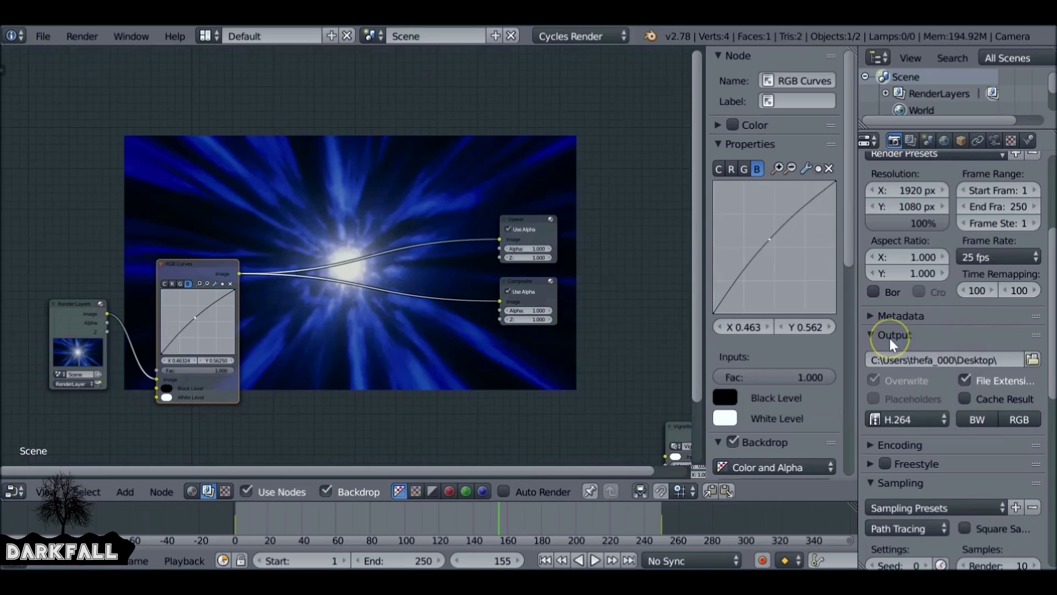
pyautogui.moveTo(1051, 306); pyautogui.dragTo(1052, 350)
pyautogui.click(885, 346)
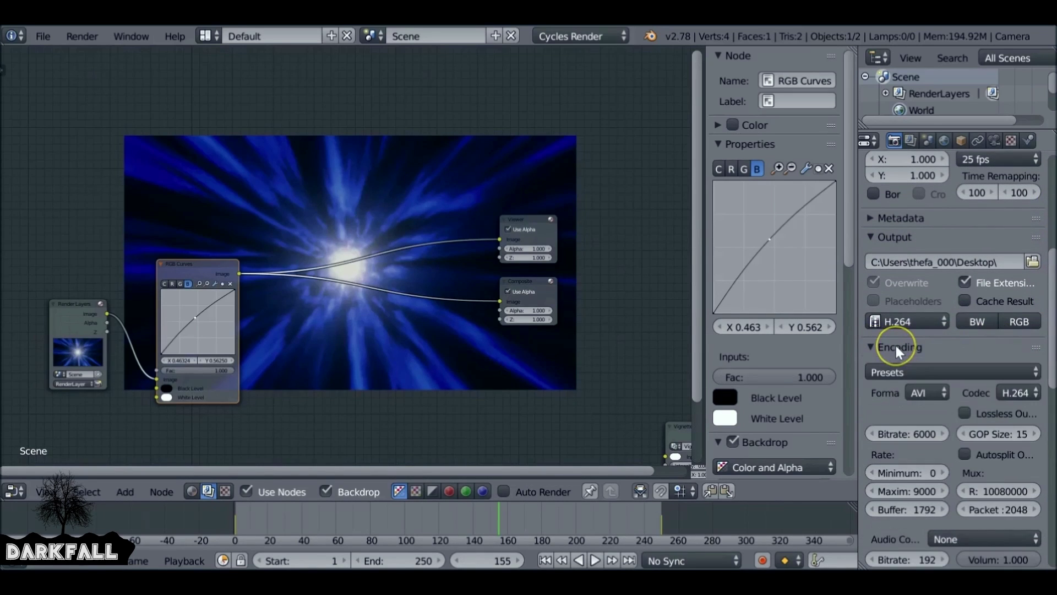
pyautogui.scroll(-2, 1035, 331)
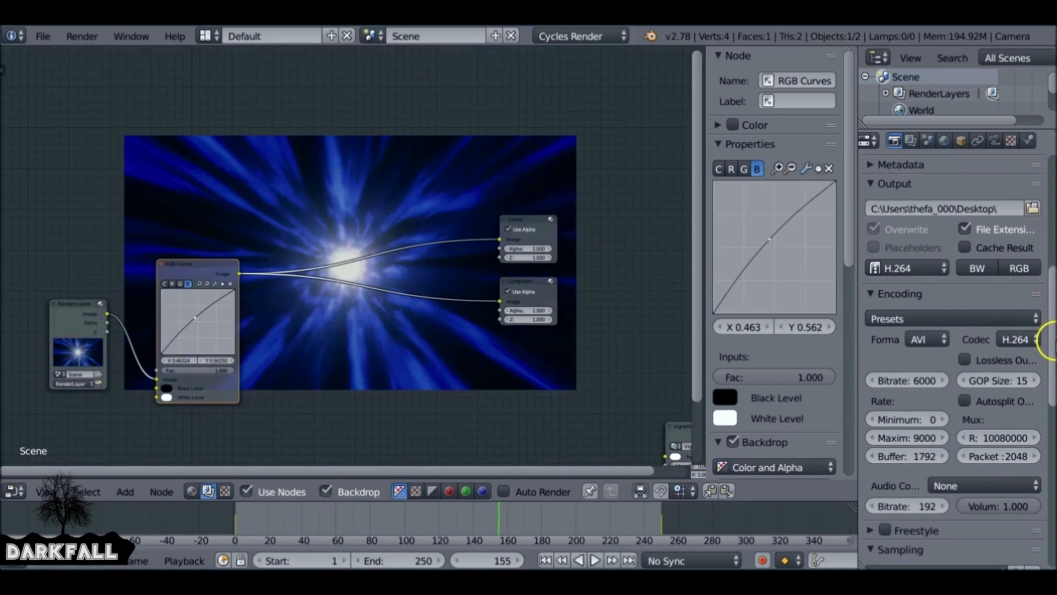
pyautogui.click(957, 483)
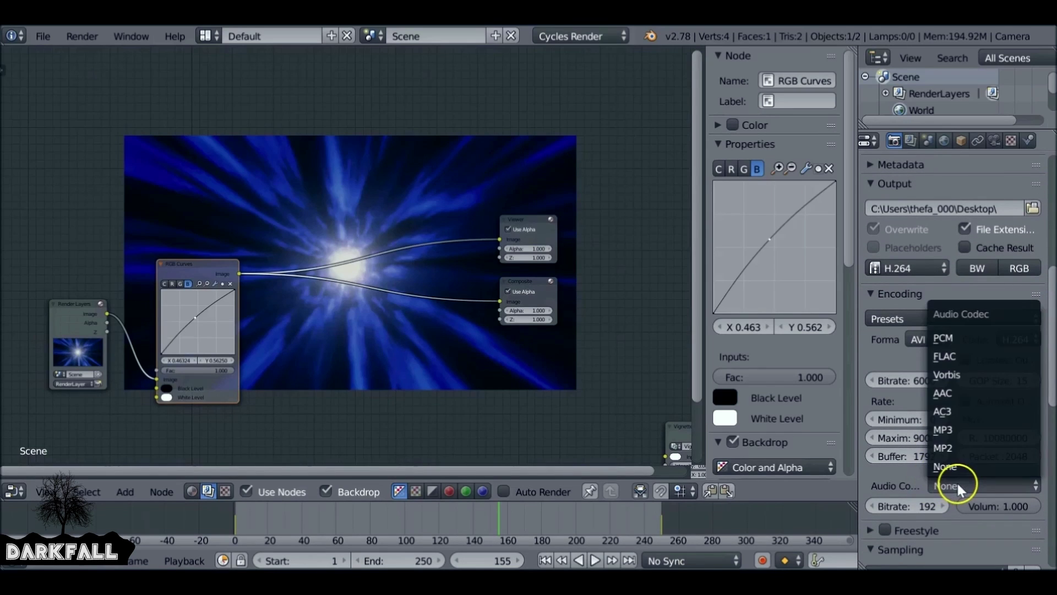
pyautogui.click(945, 467)
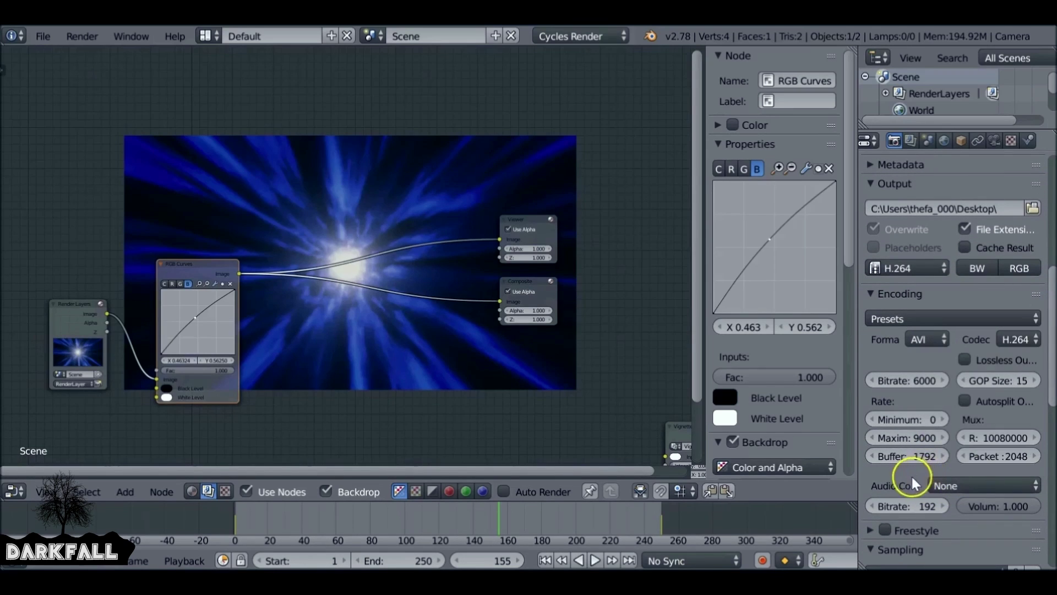
pyautogui.click(893, 293)
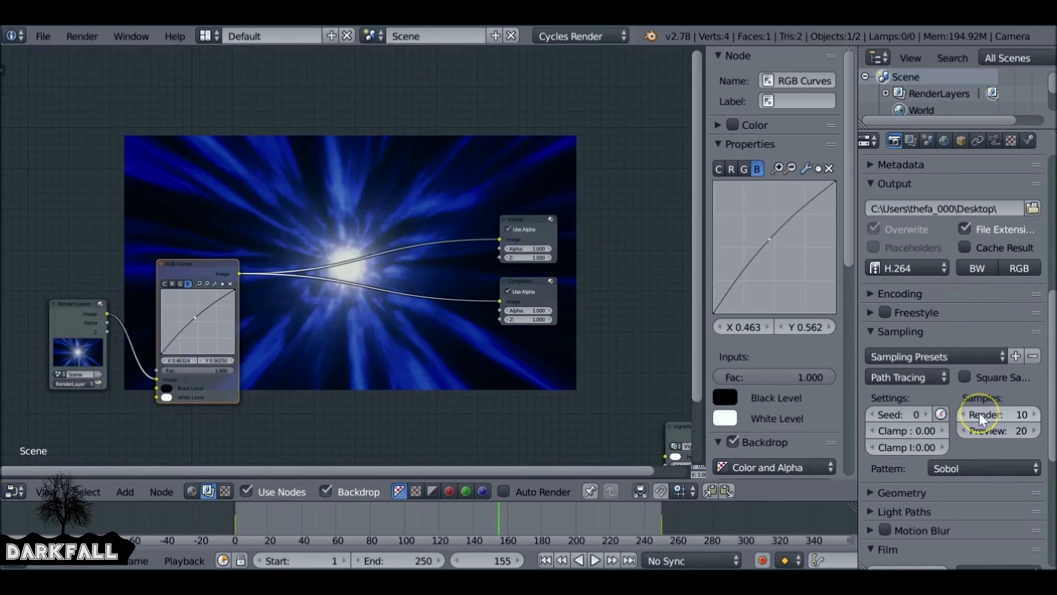
# Step: Set the render samples to 200 and render frame 155
pyautogui.click(1000, 408)
pyautogui.scroll(-3, 1002, 402)
pyautogui.scroll(8, 1001, 399)
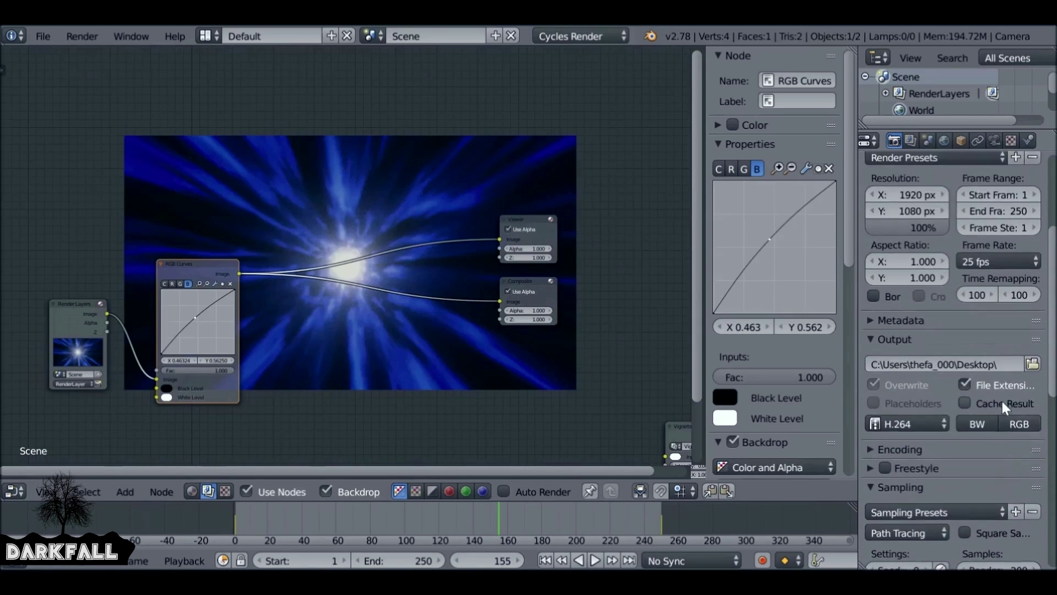
pyautogui.scroll(4, 1001, 399)
pyautogui.click(885, 217)
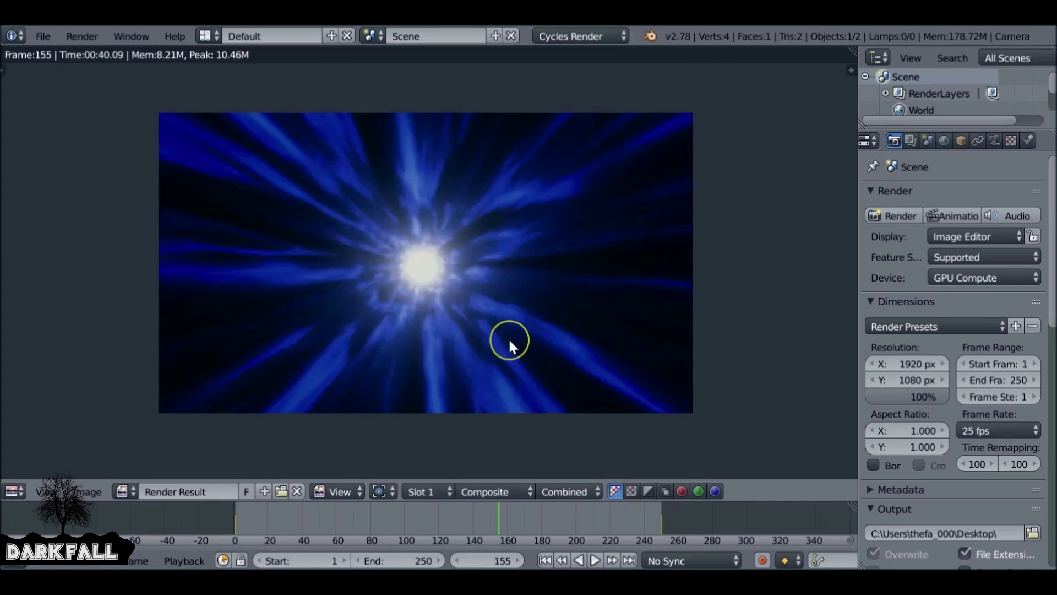
# Step: Switch the render result to Slot 2 and set the render samples to 10
pyautogui.press('j')
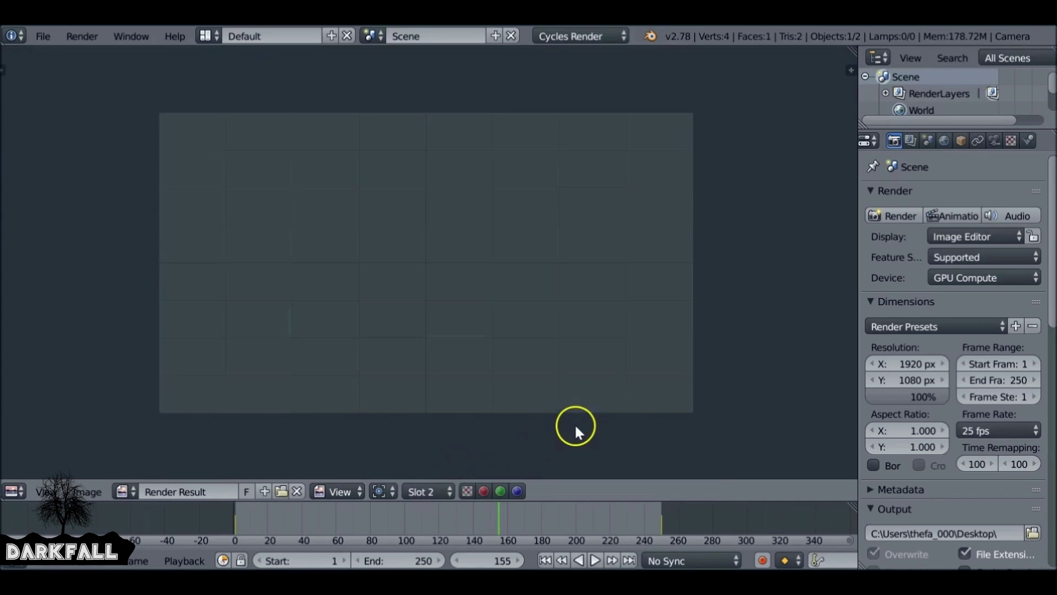
pyautogui.scroll(-10, 1012, 296)
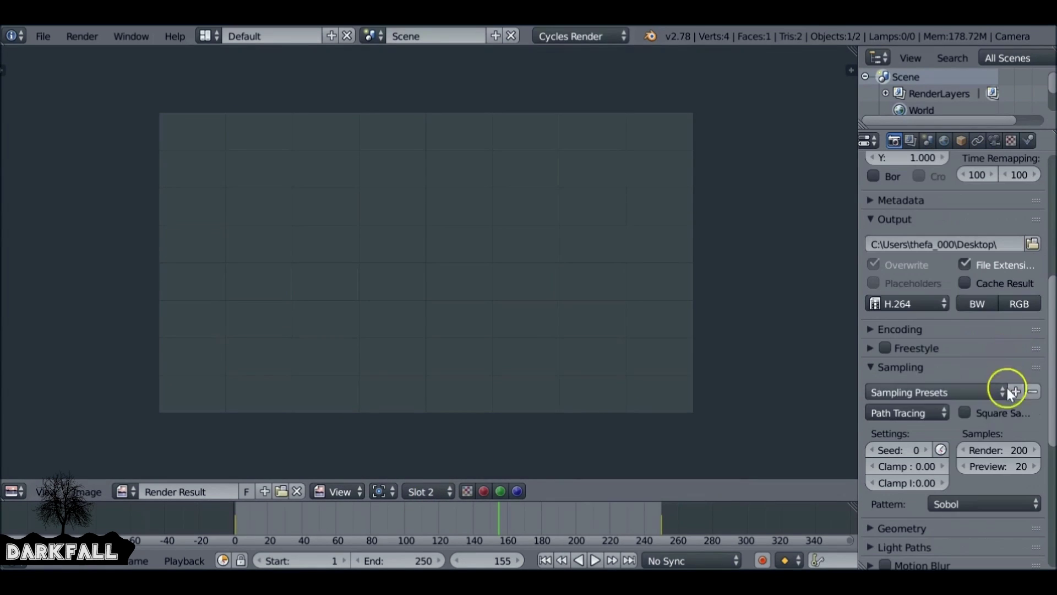
pyautogui.doubleClick(1007, 450)
pyautogui.write('10')
pyautogui.press('Return')
pyautogui.scroll(10, 1007, 449)
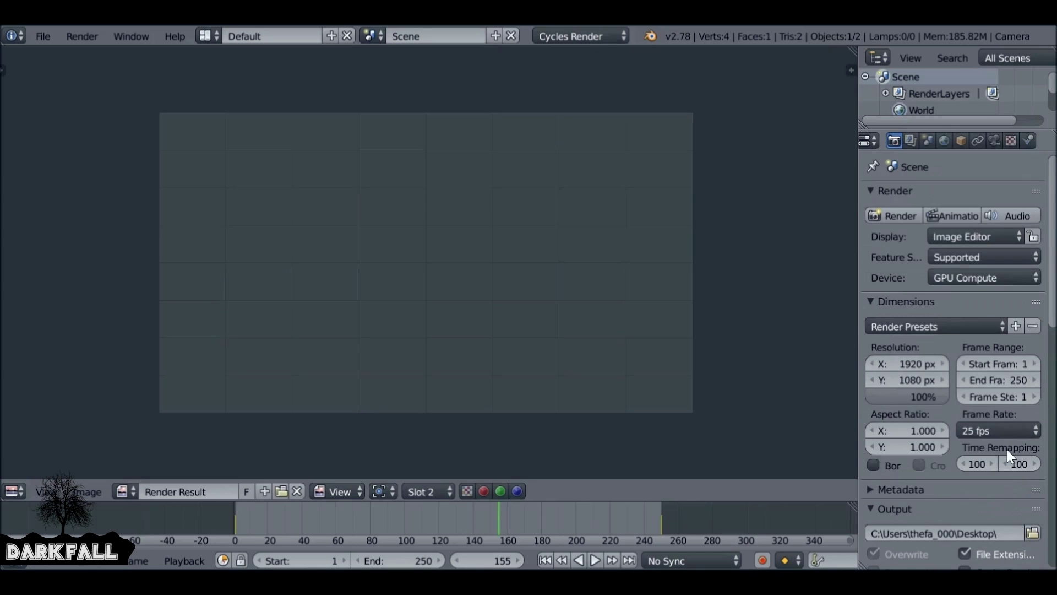
# Step: Render frame 155 into Slot 2 and compare its bright centre and streaks up close with the Slot 1 render
pyautogui.click(894, 216)
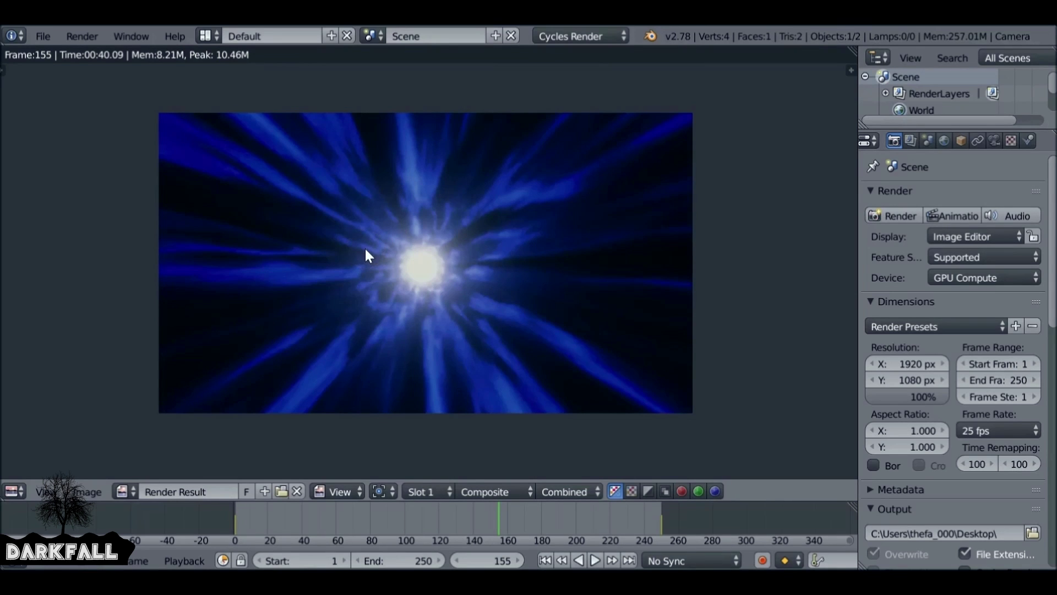
pyautogui.click(416, 491)
pyautogui.scroll(3, 448, 393)
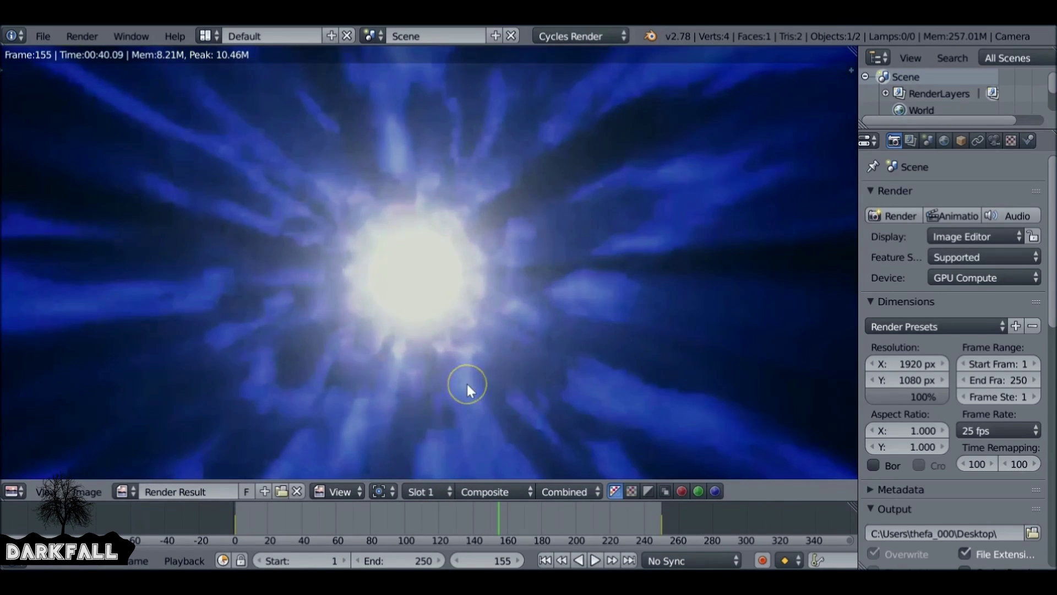
pyautogui.press('j')
pyautogui.scroll(3, 487, 359)
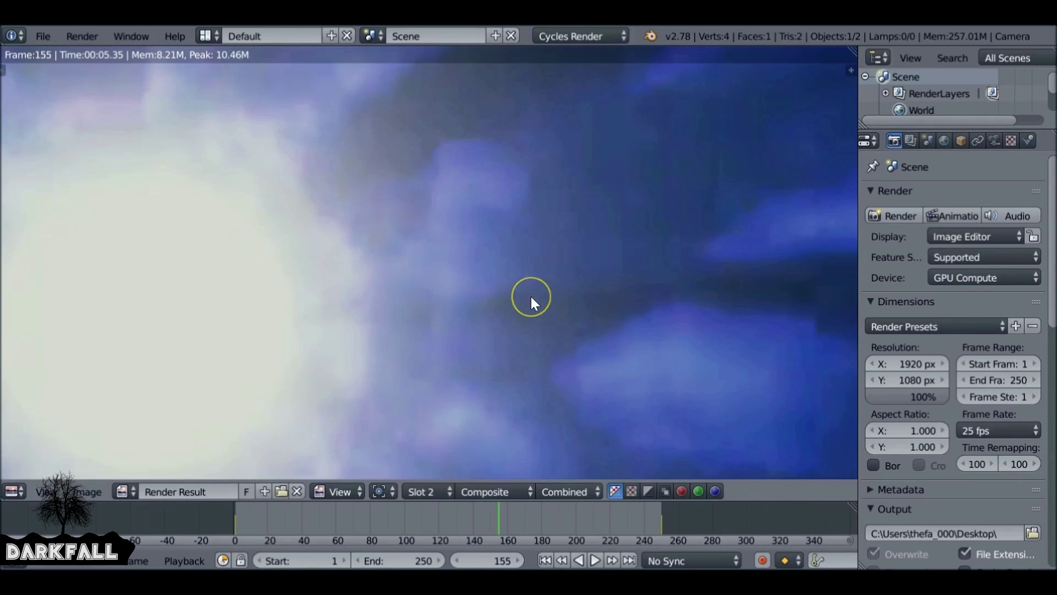
pyautogui.scroll(-8, 531, 297)
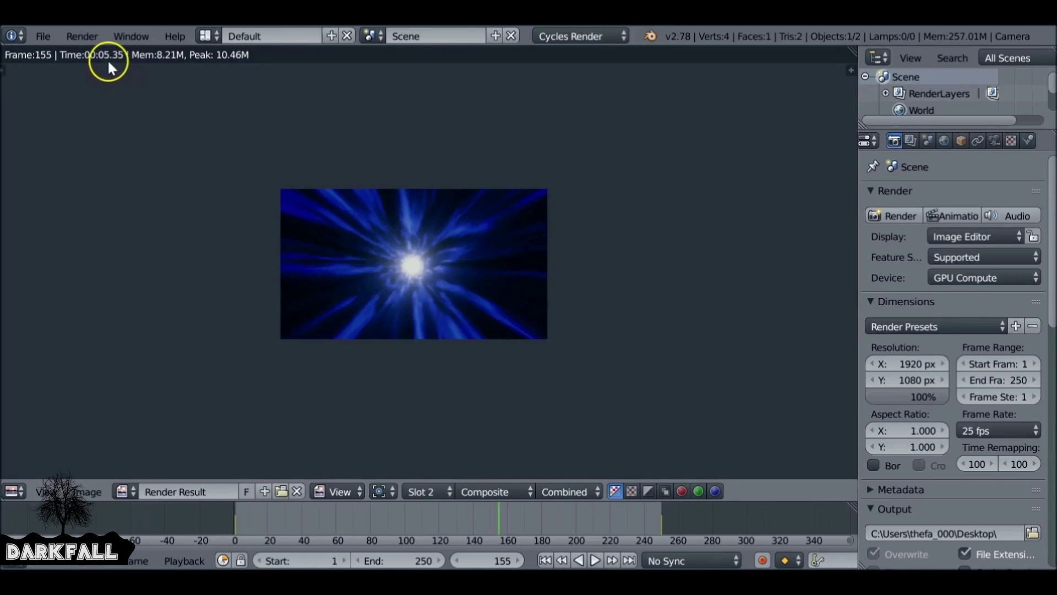
# Step: Return the timeline to frame 1
pyautogui.scroll(-4, 973, 521)
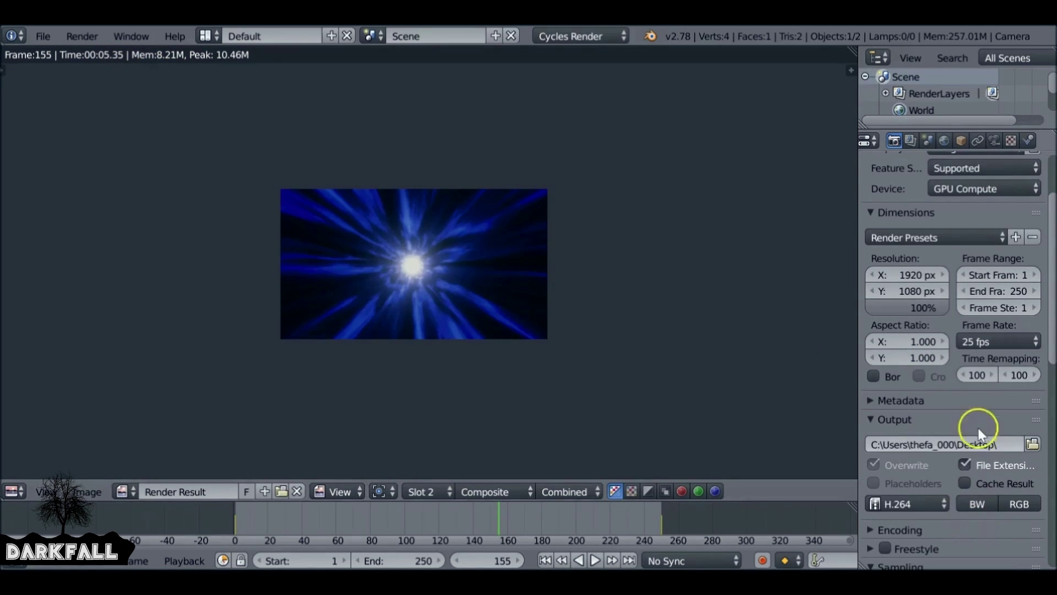
pyautogui.scroll(4, 993, 273)
pyautogui.scroll(-14, 1001, 267)
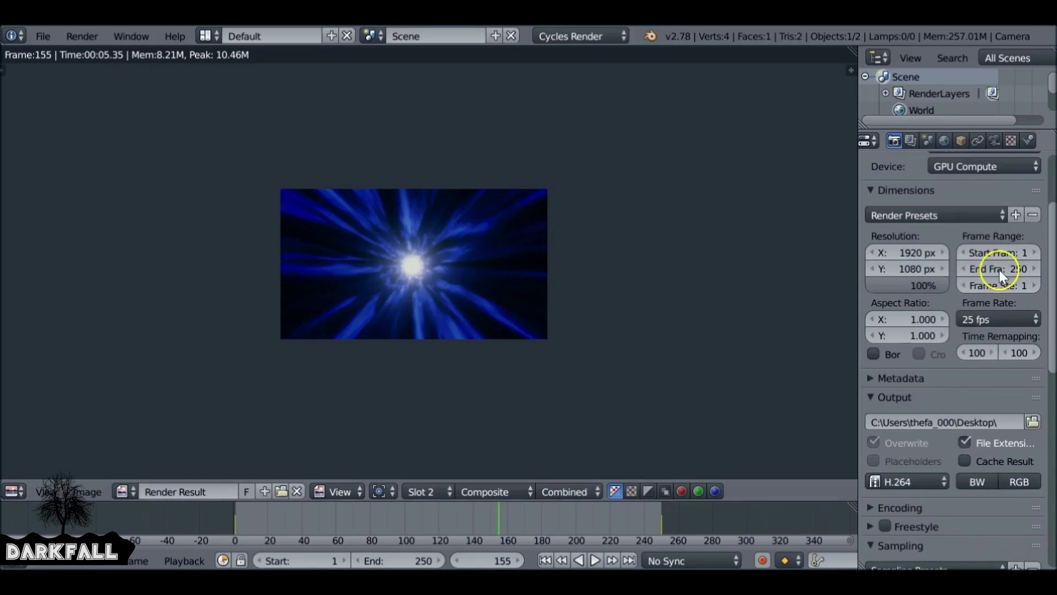
pyautogui.scroll(14, 994, 392)
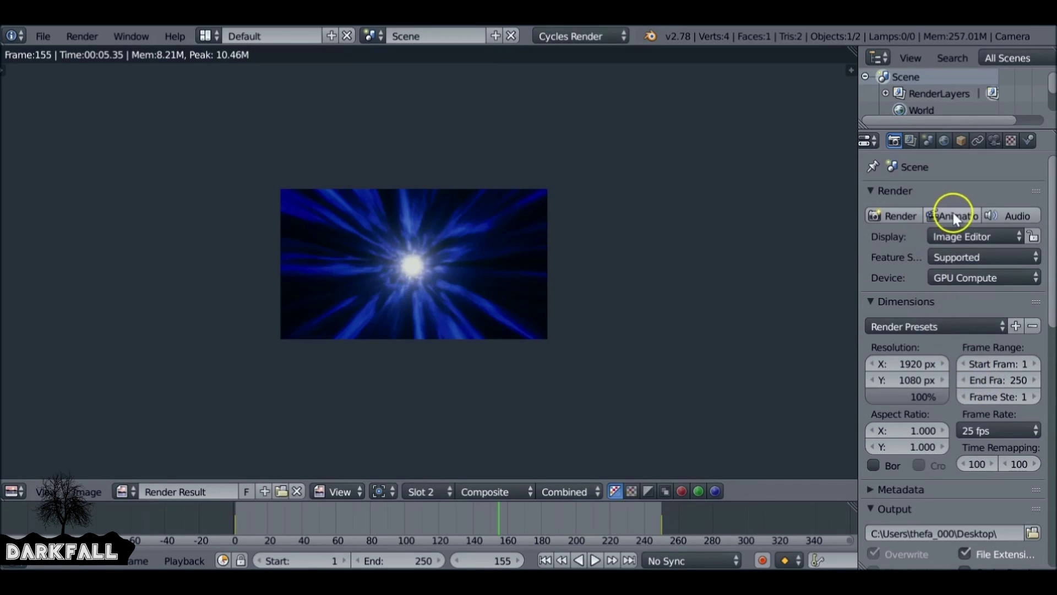
pyautogui.click(545, 560)
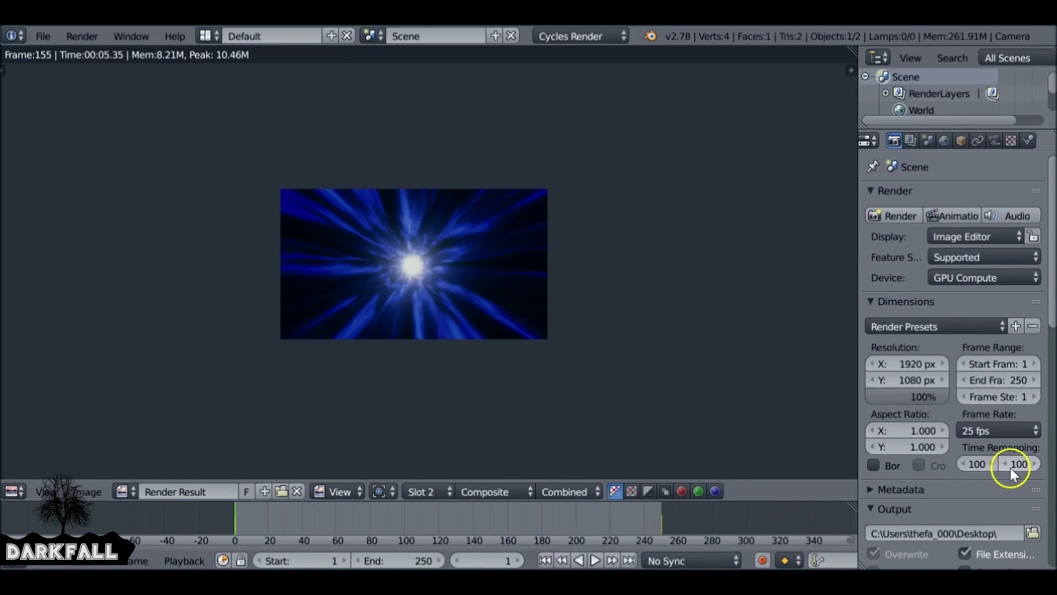
# Step: Set the output file to CameraShake in the Desktop folder Tutorials\Starwars Hyper speed effect\Final and start rendering the animation
pyautogui.scroll(-4, 1010, 468)
pyautogui.click(1032, 443)
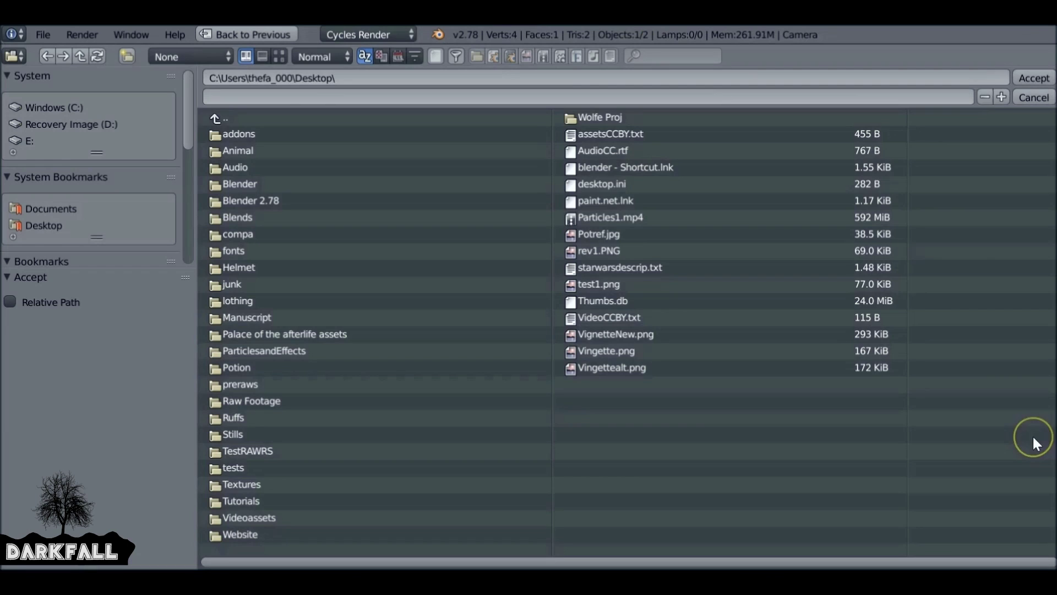
pyautogui.click(44, 223)
pyautogui.click(237, 498)
pyautogui.click(640, 201)
pyautogui.click(226, 134)
pyautogui.click(248, 97)
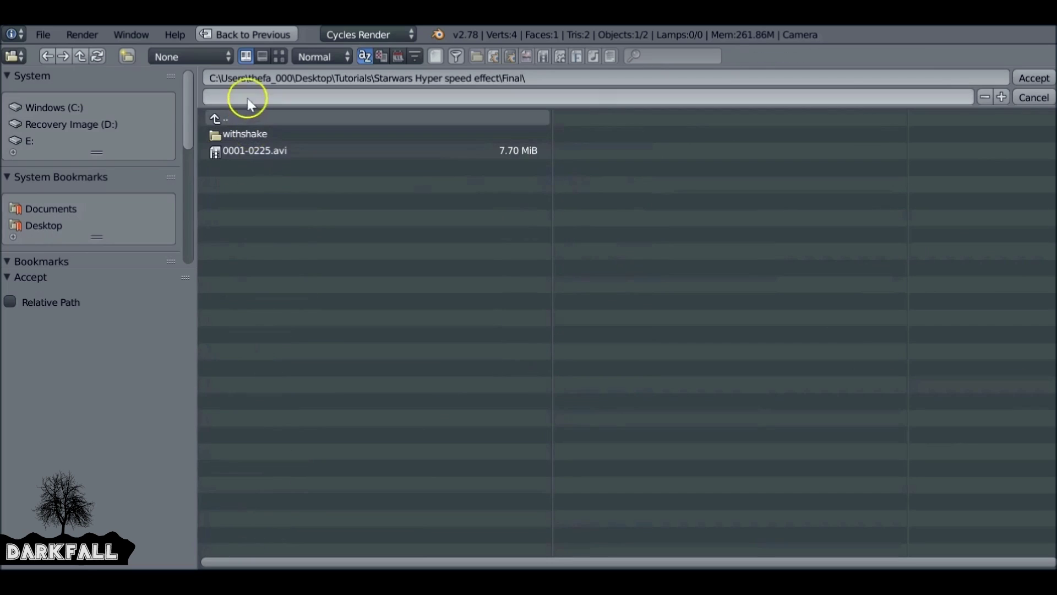
pyautogui.write('CameraShake')
pyautogui.press('Return')
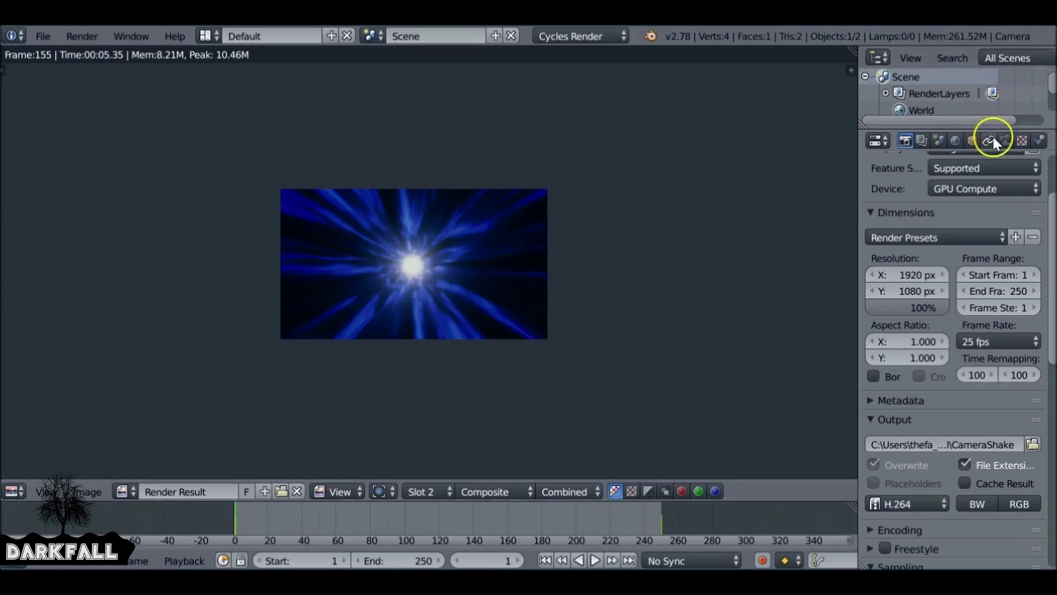
pyautogui.click(957, 214)
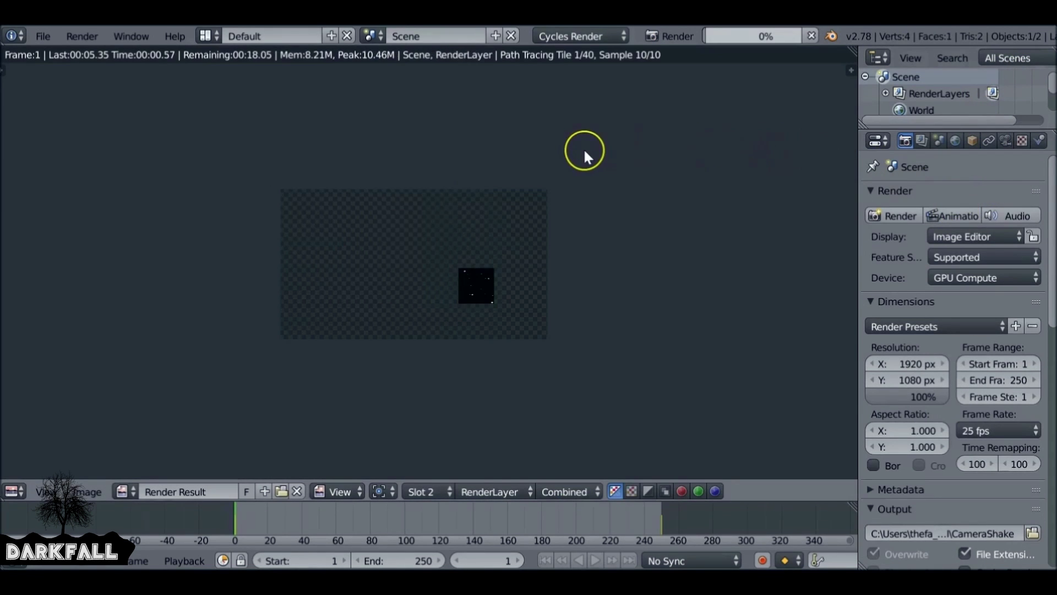